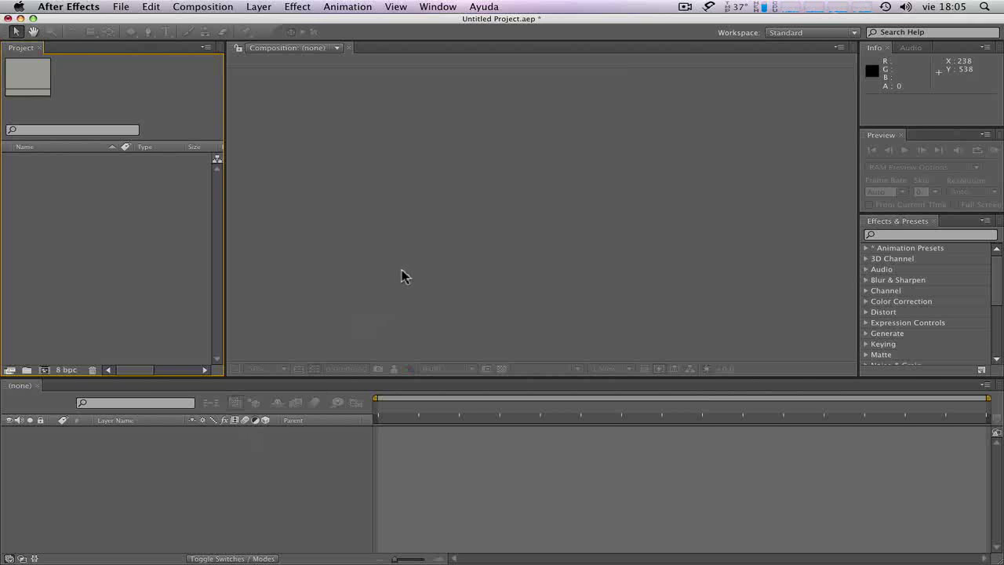
Create a new composition with the HDV/HDTV 720 29.97 preset and the default settings.
{"action": "right_click", "coordinate": [109, 227]}
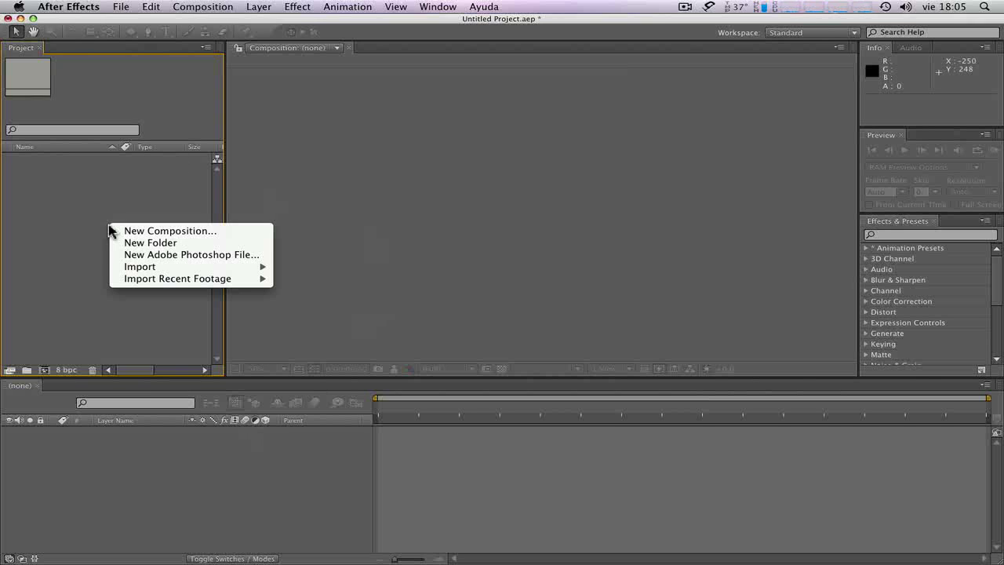
{"action": "left_click", "coordinate": [188, 234]}
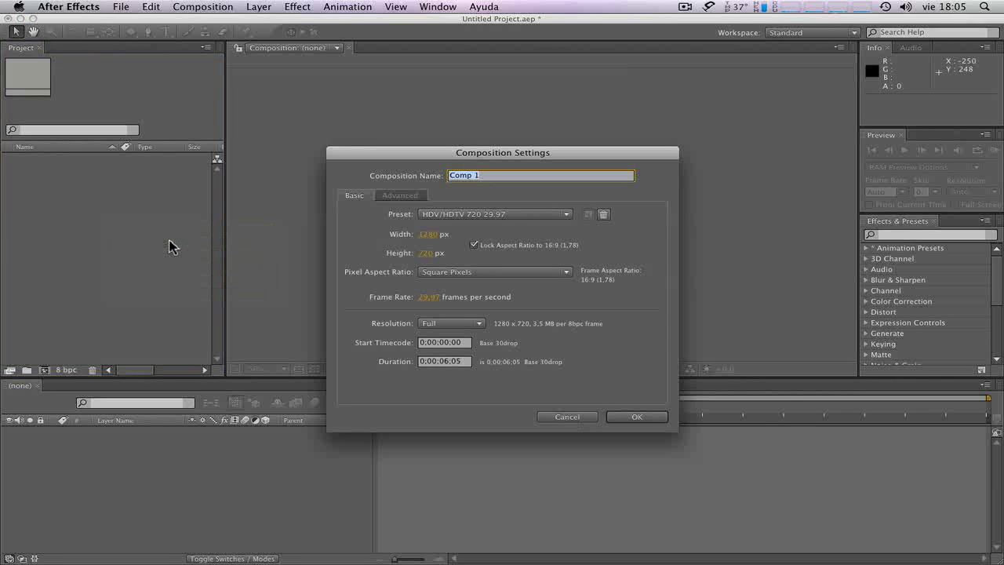
{"action": "key", "text": "Return"}
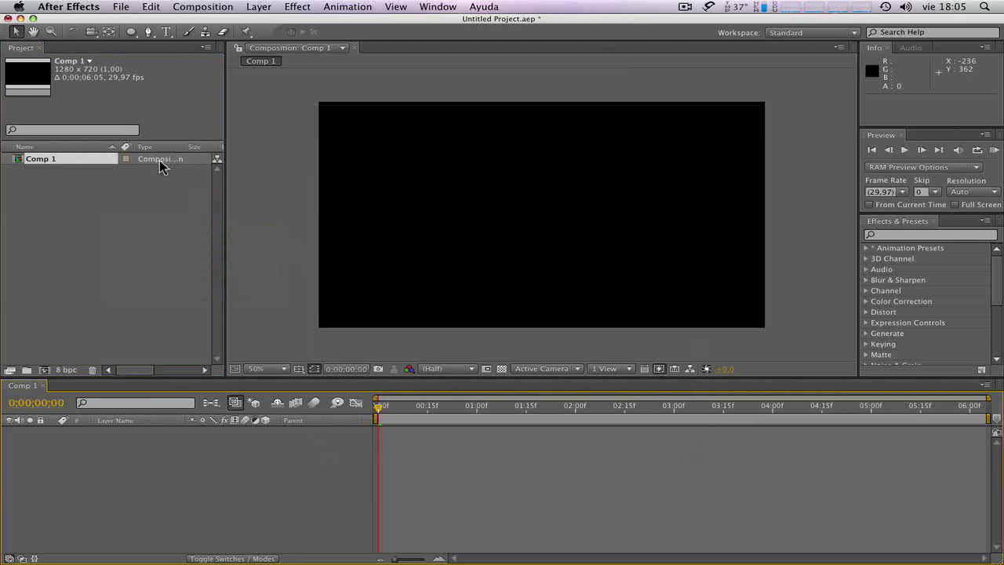
Import mar_best 2.mov from the After_effects_comps folder as footage, with the files sorted newest first.
{"action": "right_click", "coordinate": [85, 205]}
{"action": "mouse_move", "coordinate": [118, 241]}
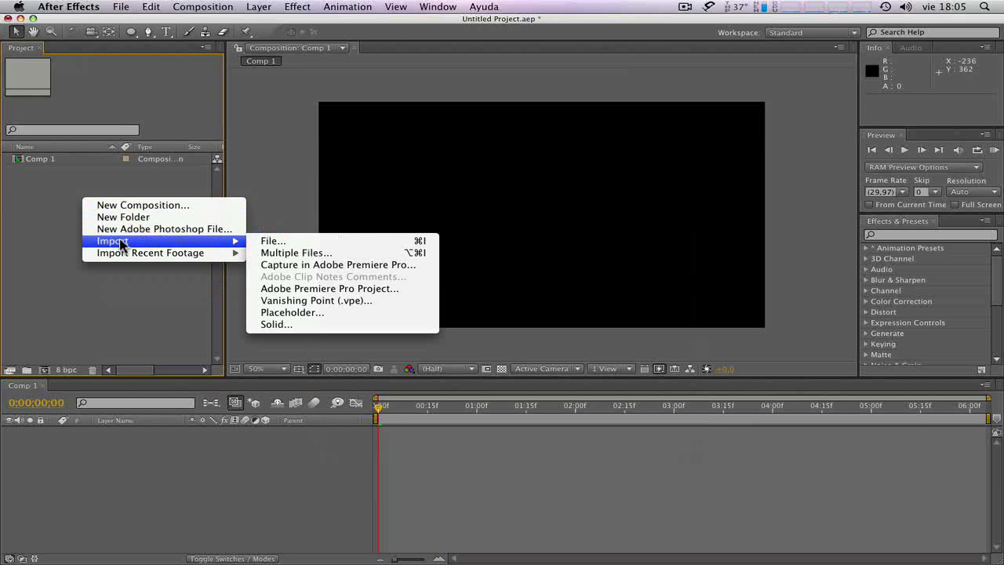
{"action": "left_click", "coordinate": [273, 241]}
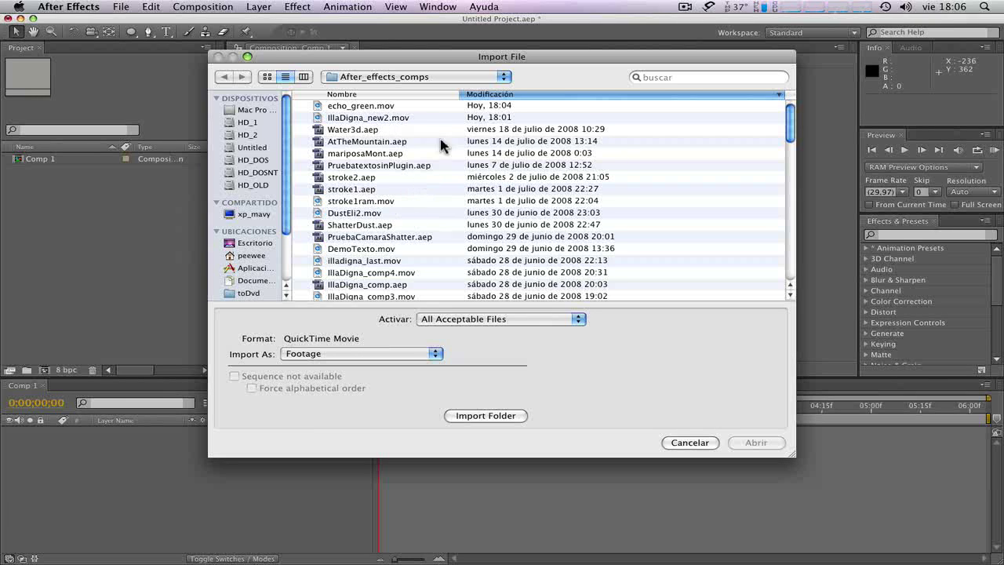
{"action": "left_click", "coordinate": [487, 94]}
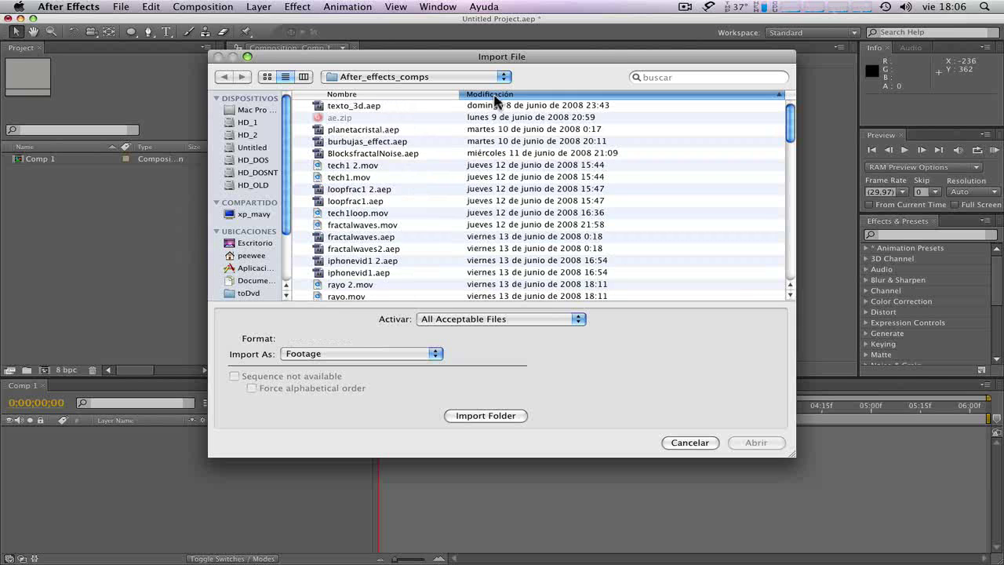
{"action": "left_click", "coordinate": [487, 94]}
{"action": "scroll", "coordinate": [384, 231], "scroll_direction": "down", "scroll_amount": 2}
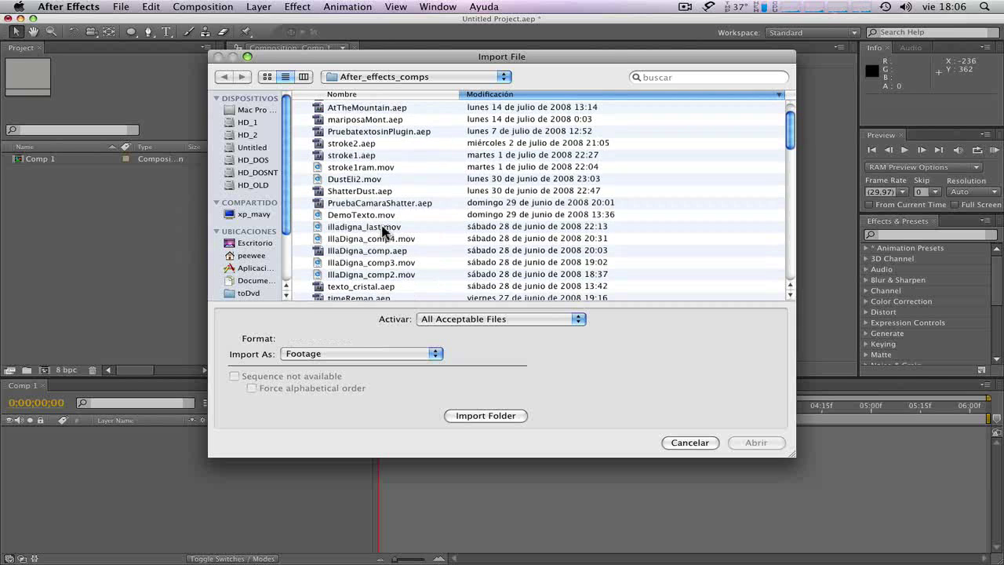
{"action": "scroll", "coordinate": [384, 231], "scroll_direction": "down", "scroll_amount": 5}
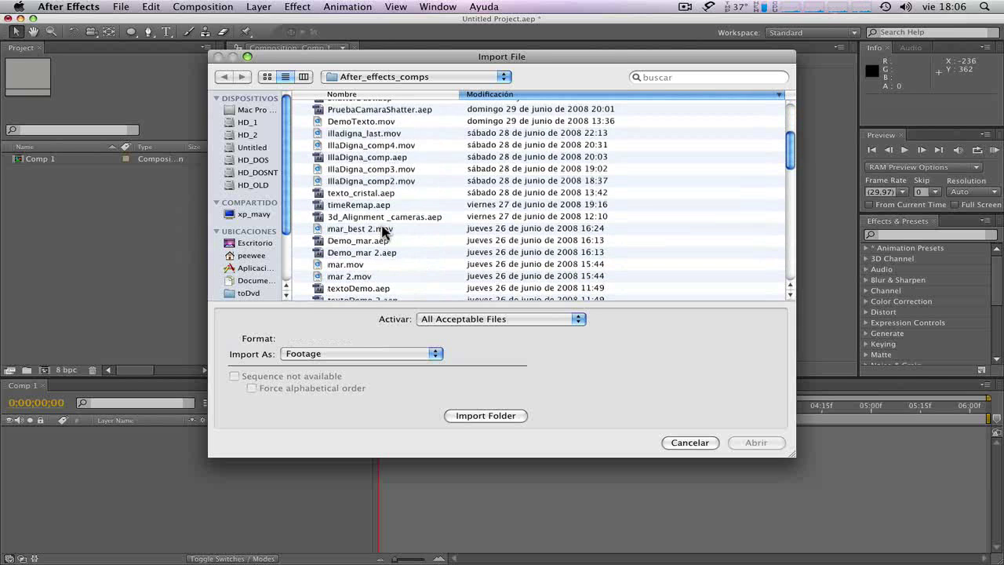
{"action": "double_click", "coordinate": [368, 229]}
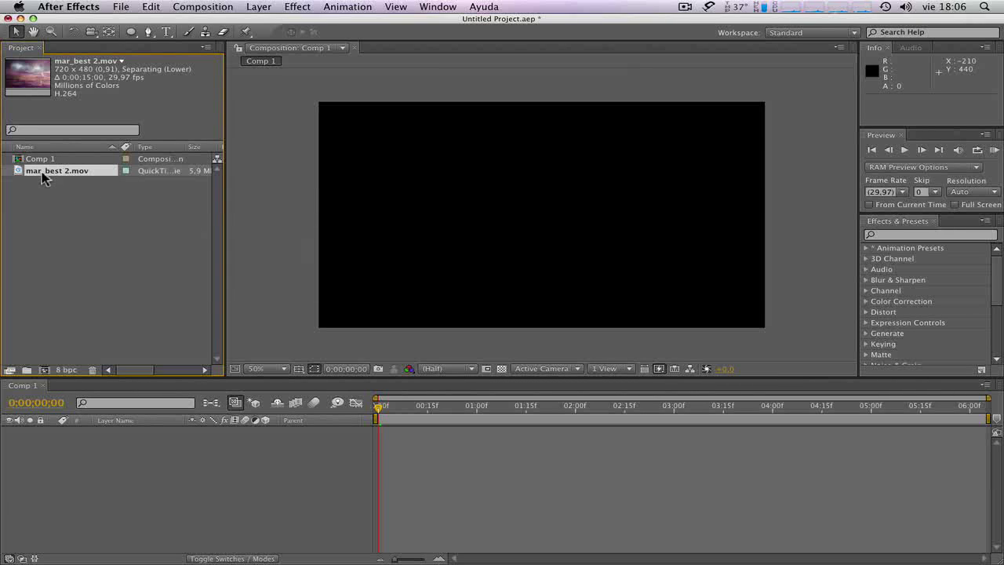
Create a composition from the mar_best 2.mov footage and play a RAM preview of it at 100% magnification.
{"action": "left_click_drag", "start_coordinate": [20, 174], "coordinate": [45, 371]}
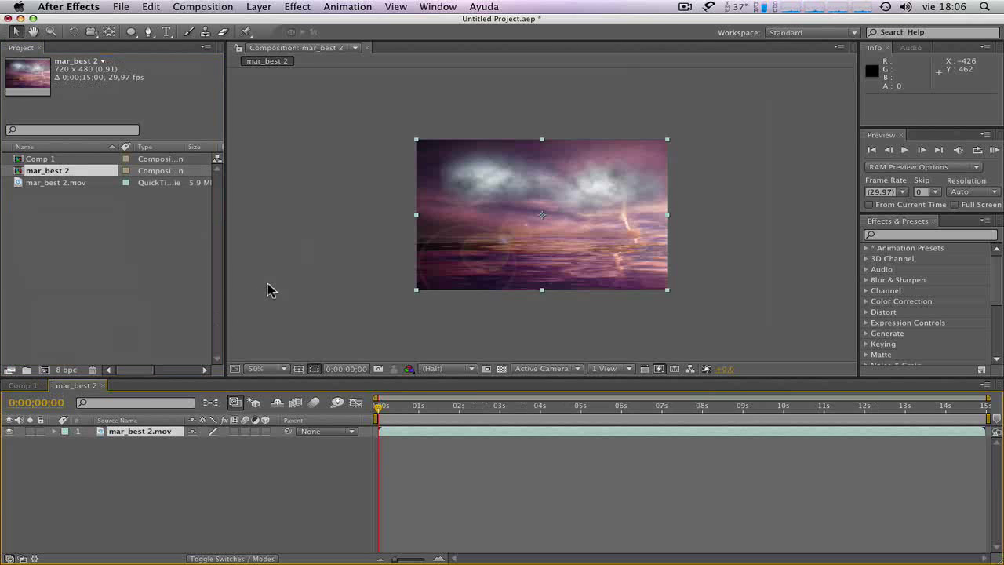
{"action": "key", "text": "slash"}
{"action": "key", "text": "KP_0"}
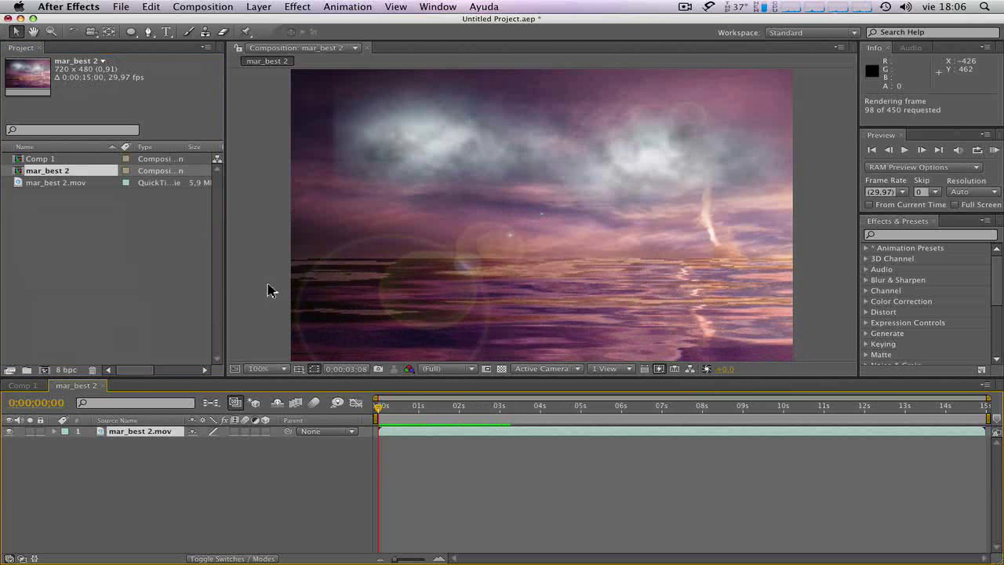
{"action": "key", "text": "space"}
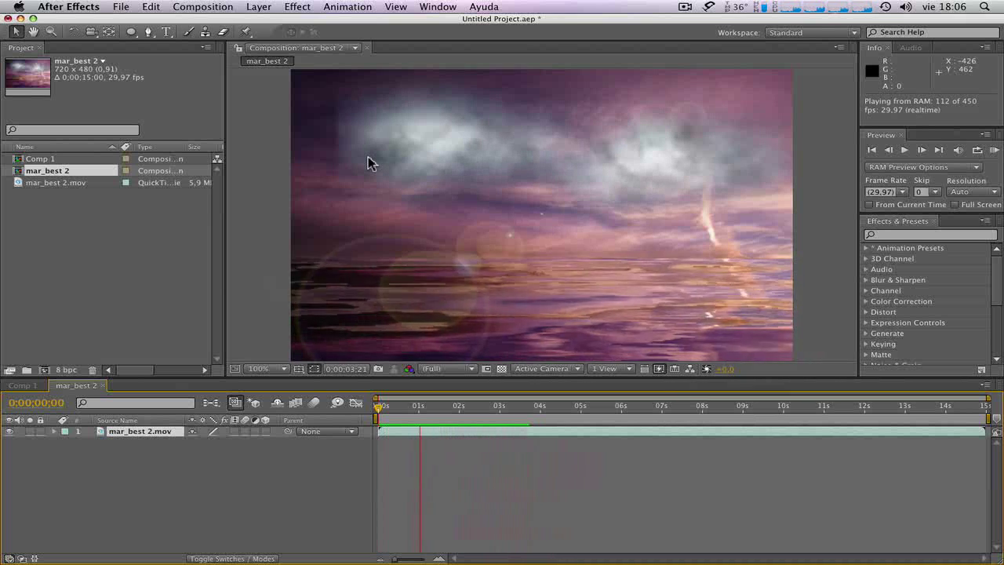
{"action": "key", "text": "space"}
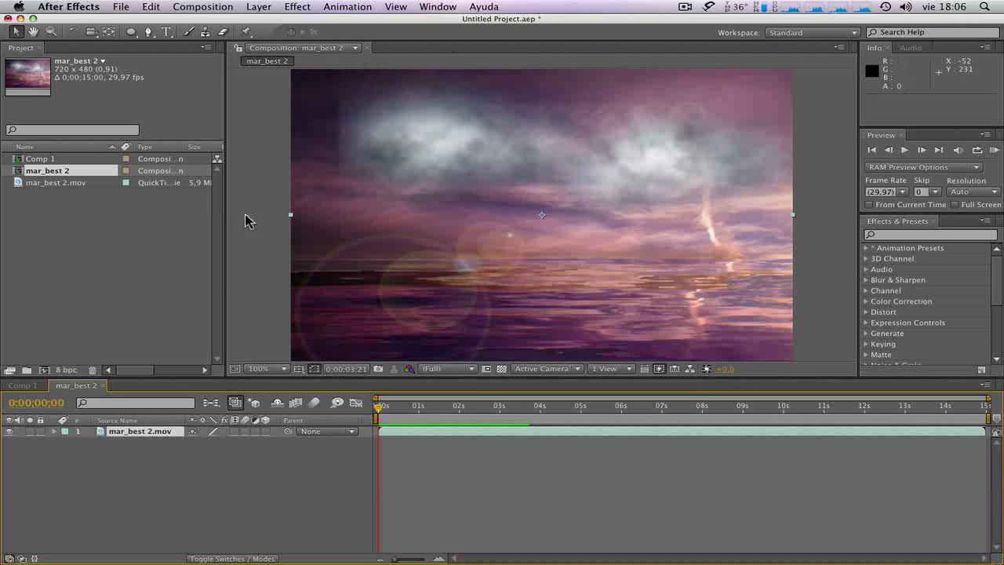
Enlarge the Composition panel by narrowing the Project panel and reducing the Timeline's height.
{"action": "left_click_drag", "start_coordinate": [226, 227], "coordinate": [203, 235]}
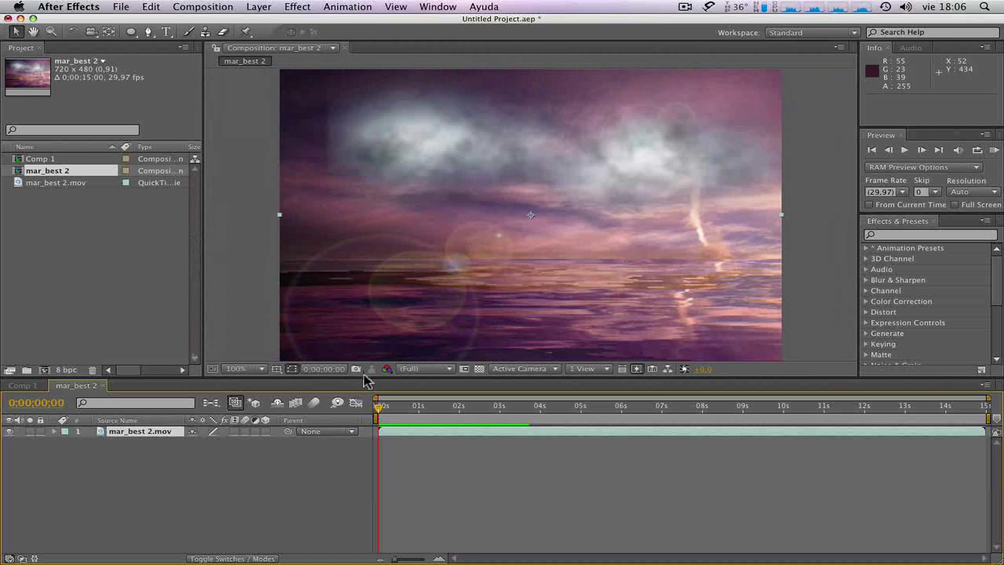
{"action": "mouse_move", "coordinate": [365, 377]}
{"action": "left_mouse_down"}
{"action": "mouse_move", "coordinate": [364, 310]}
{"action": "mouse_move", "coordinate": [365, 392]}
{"action": "left_mouse_up"}
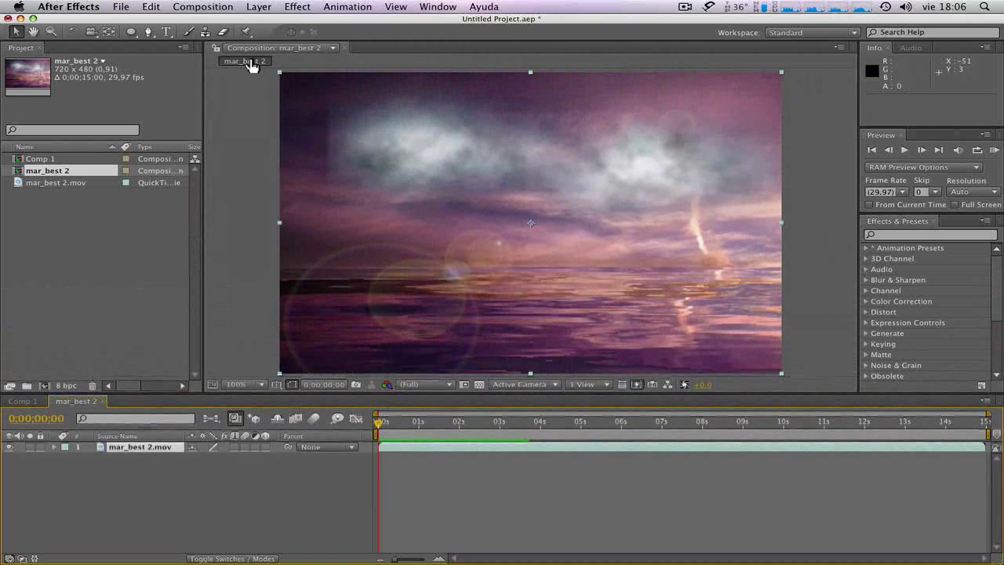
Open the mar_best 2.mov layer in its Layer viewer and move the current time to 0;00;06;05.
{"action": "double_click", "coordinate": [142, 448]}
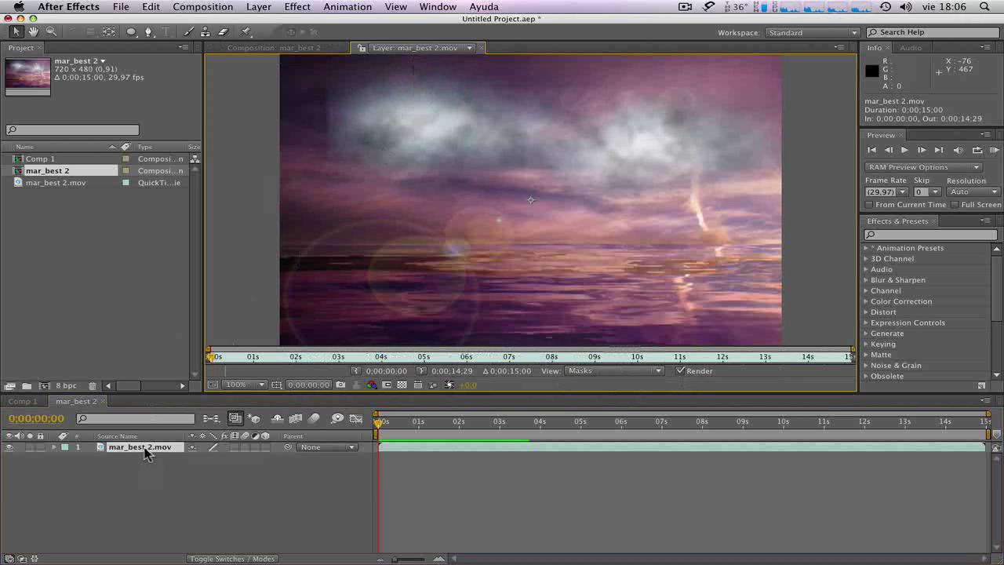
{"action": "left_click_drag", "start_coordinate": [341, 354], "coordinate": [473, 360]}
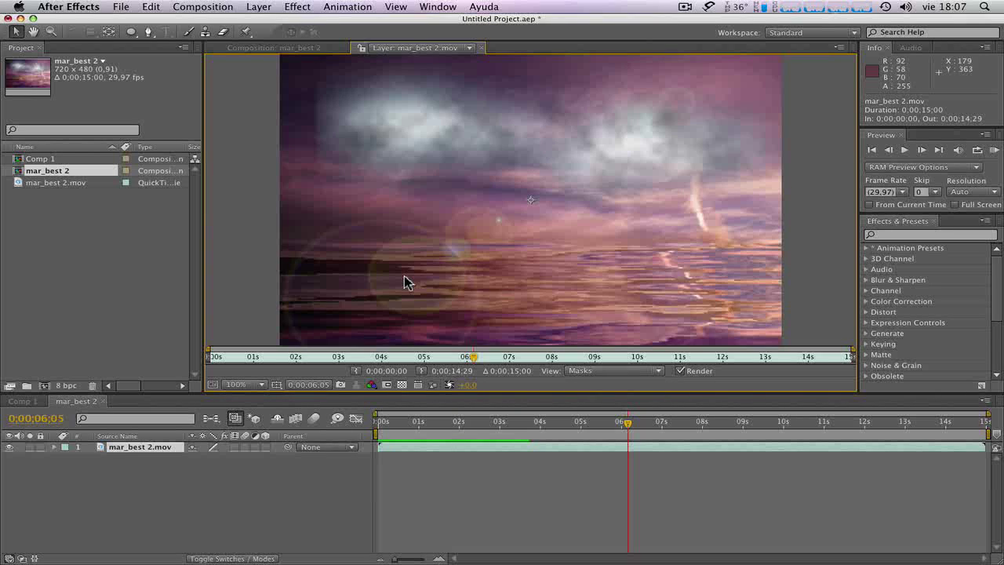
Compare the Composition and Layer viewers of mar_best 2 by alternating between them, ending on the Composition viewer.
{"action": "left_click", "coordinate": [302, 47]}
{"action": "left_click", "coordinate": [414, 48]}
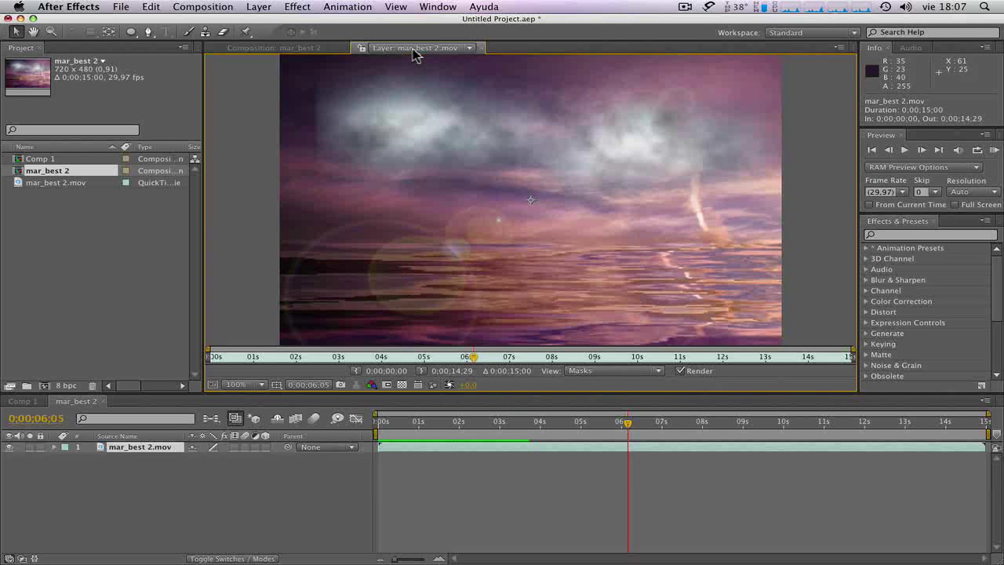
{"action": "left_click", "coordinate": [315, 49]}
{"action": "left_click", "coordinate": [418, 50]}
{"action": "left_click", "coordinate": [327, 48]}
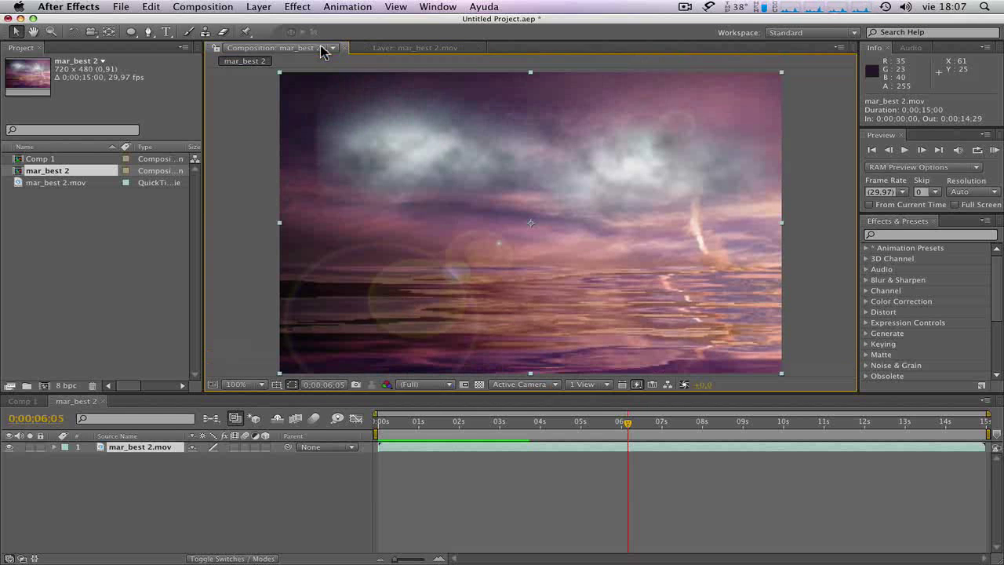
Set the composition's view layout to 2 Views - Horizontal.
{"action": "left_click", "coordinate": [584, 384]}
{"action": "left_click", "coordinate": [596, 407]}
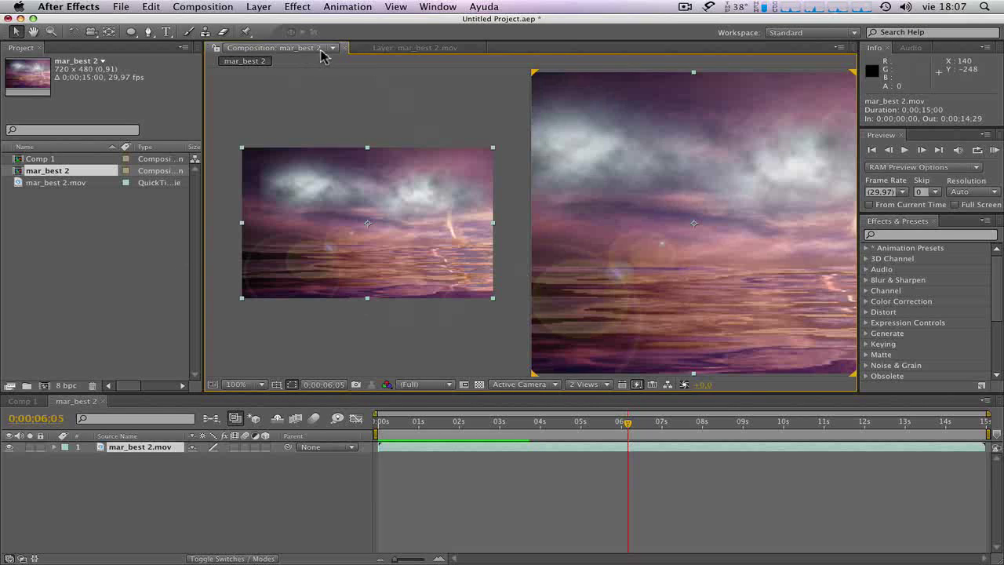
Dock the Layer panel as a separate frame beside the Project panel and widen the Composition panel next to it.
{"action": "left_click", "coordinate": [416, 48]}
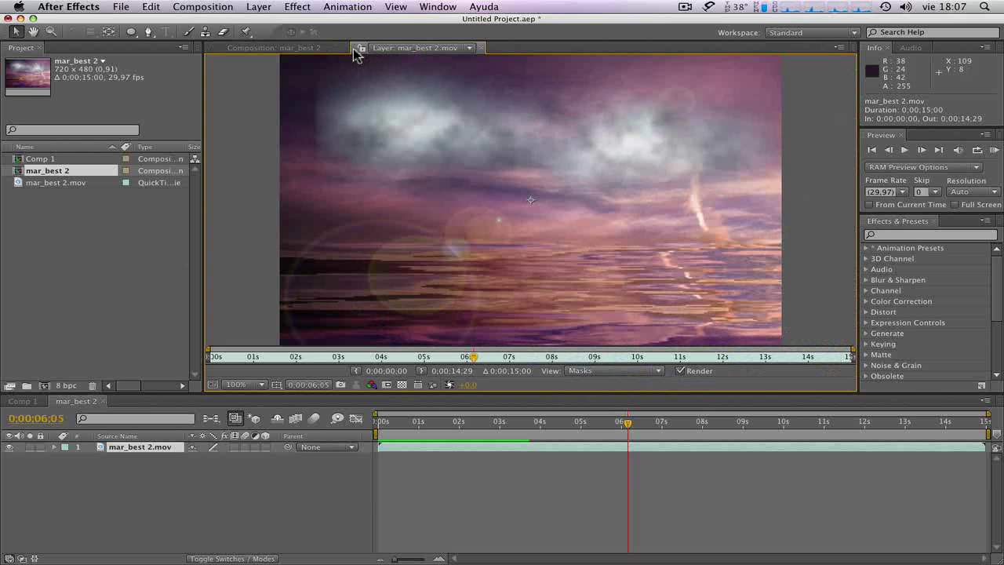
{"action": "left_click_drag", "start_coordinate": [357, 52], "coordinate": [214, 175]}
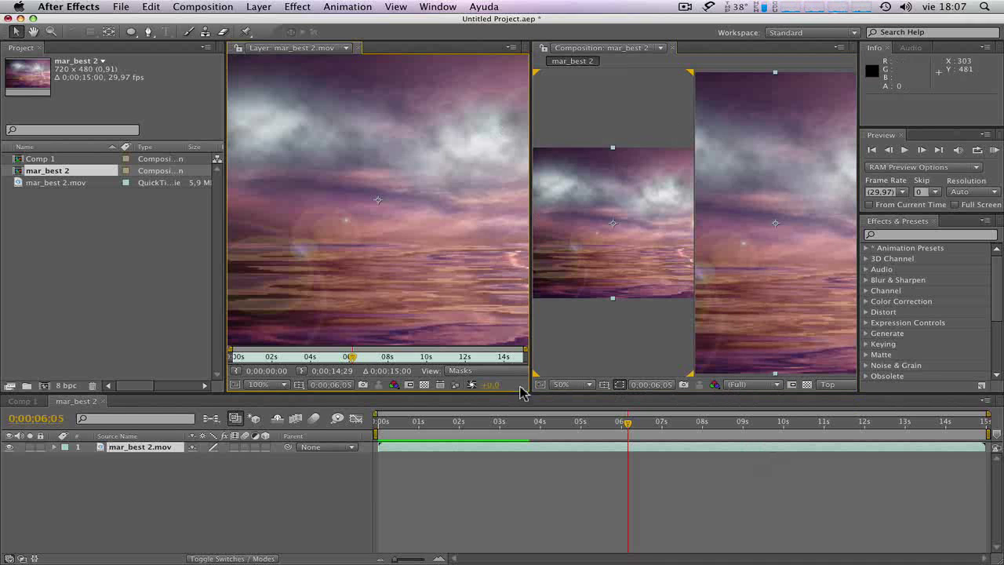
{"action": "left_click_drag", "start_coordinate": [530, 330], "coordinate": [385, 337]}
Set the composition's view layout to 1 View and widen the Layer panel beside it.
{"action": "left_click", "coordinate": [767, 384]}
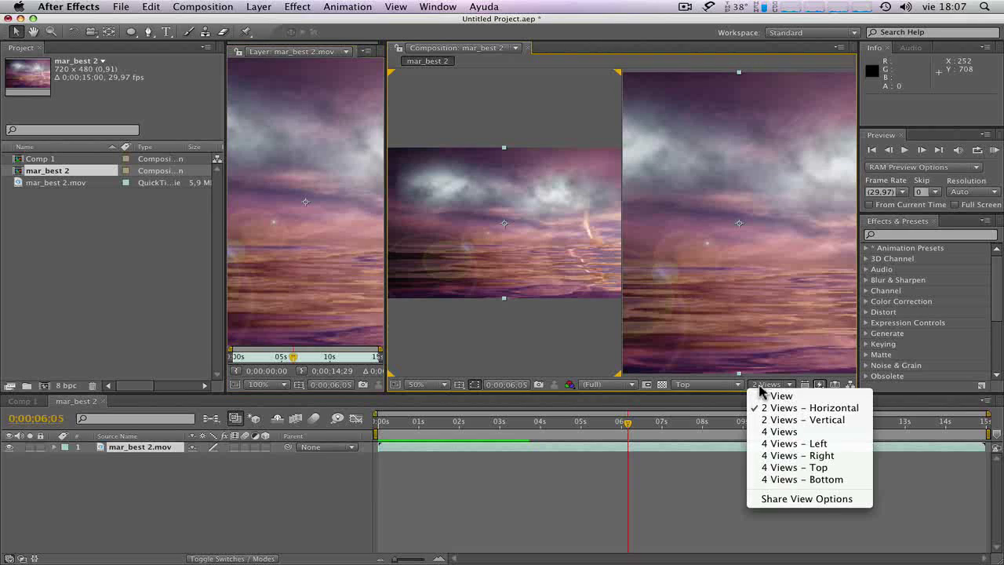
{"action": "left_click", "coordinate": [768, 397]}
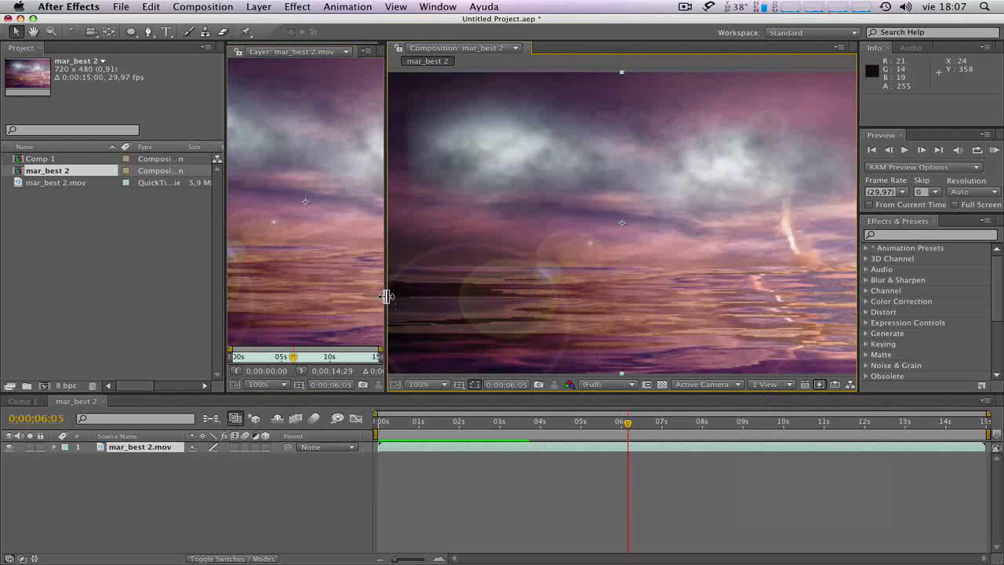
{"action": "left_click_drag", "start_coordinate": [387, 296], "coordinate": [571, 295]}
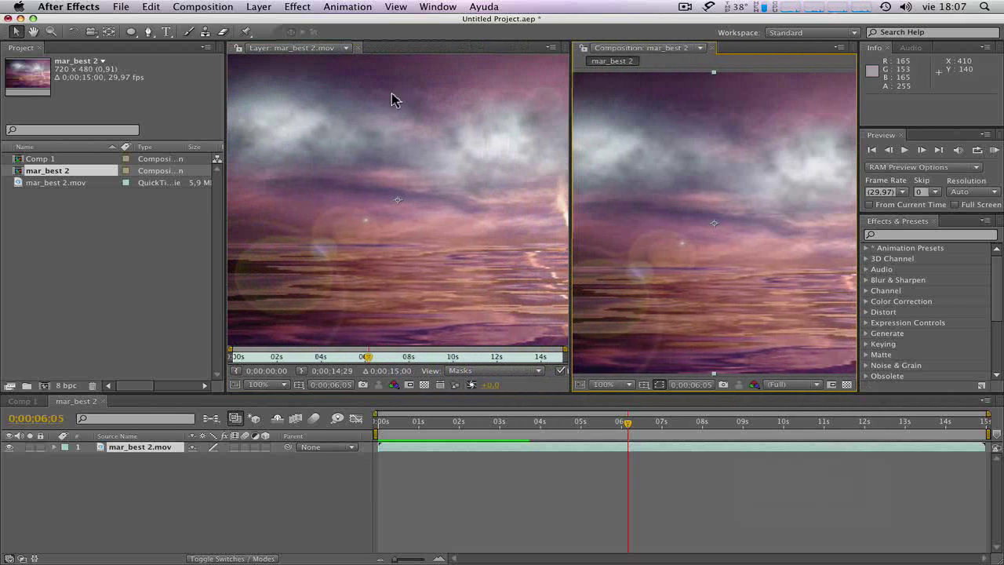
Dock the Layer panel back into the Composition panel's group and switch between the two viewers.
{"action": "left_click", "coordinate": [233, 53]}
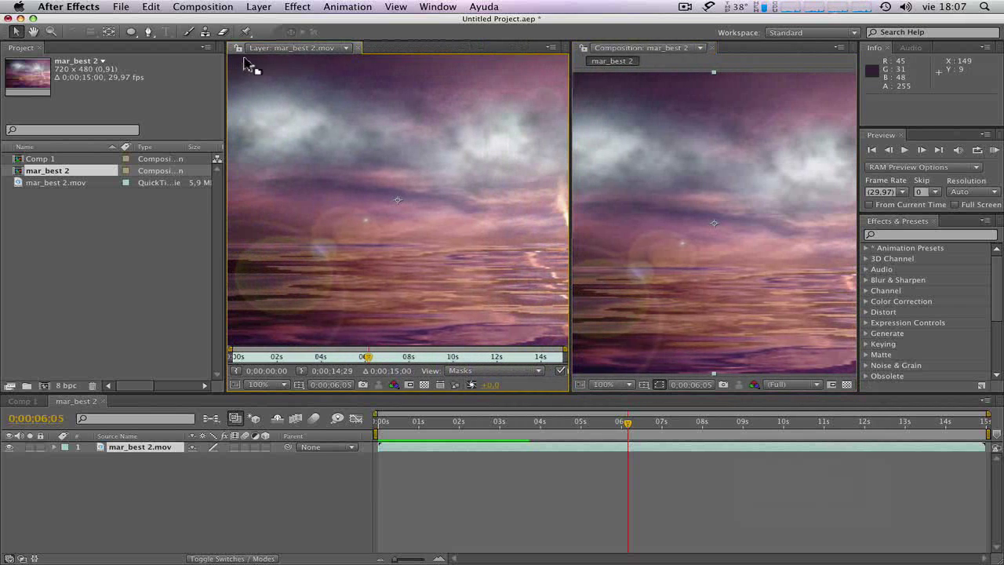
{"action": "left_click_drag", "start_coordinate": [233, 52], "coordinate": [703, 197]}
{"action": "left_click", "coordinate": [309, 49]}
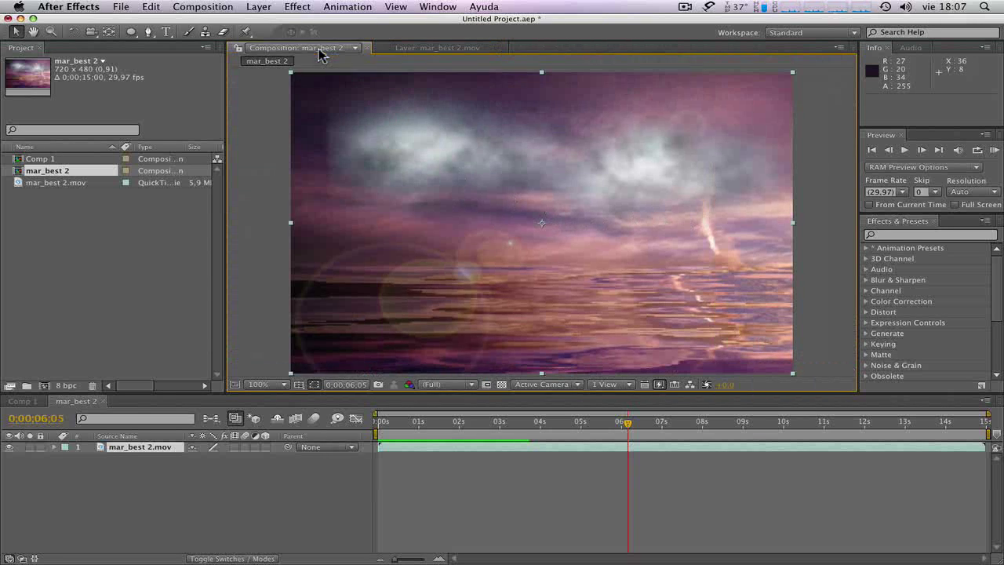
{"action": "left_click", "coordinate": [435, 47]}
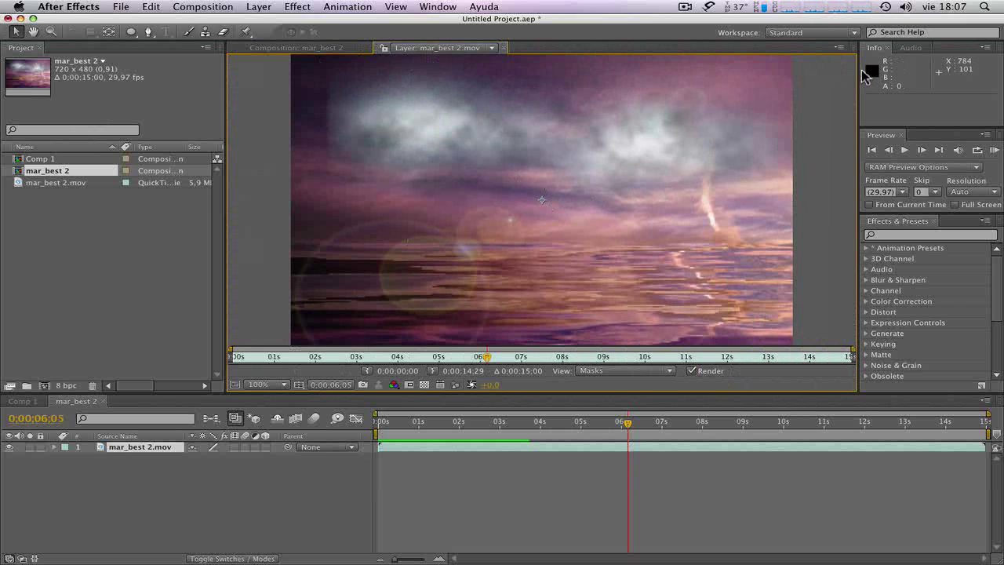
Move the Info panel into the group holding the Composition and Layer viewers and switch among the grouped panels.
{"action": "left_click_drag", "start_coordinate": [866, 52], "coordinate": [511, 218]}
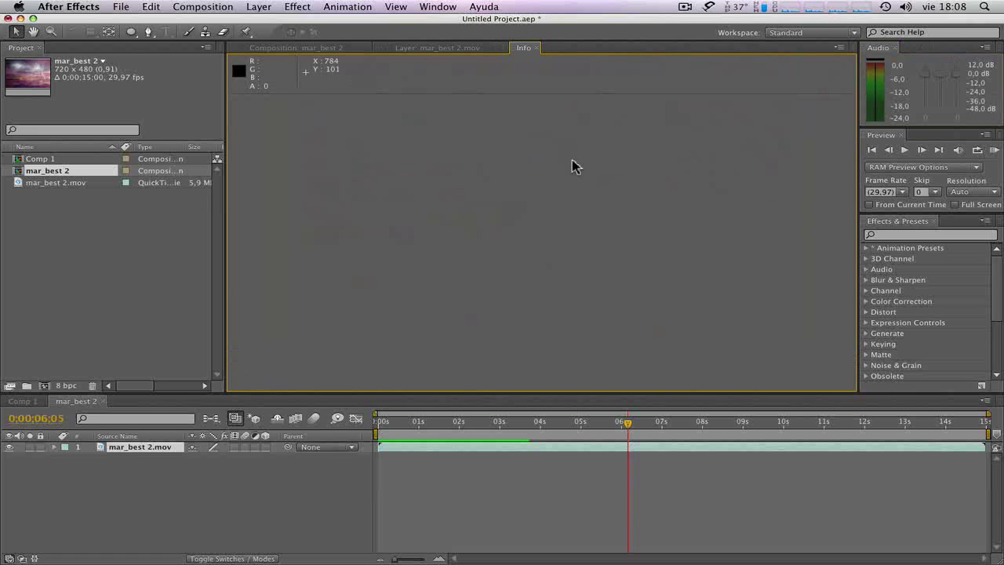
{"action": "left_click", "coordinate": [485, 50]}
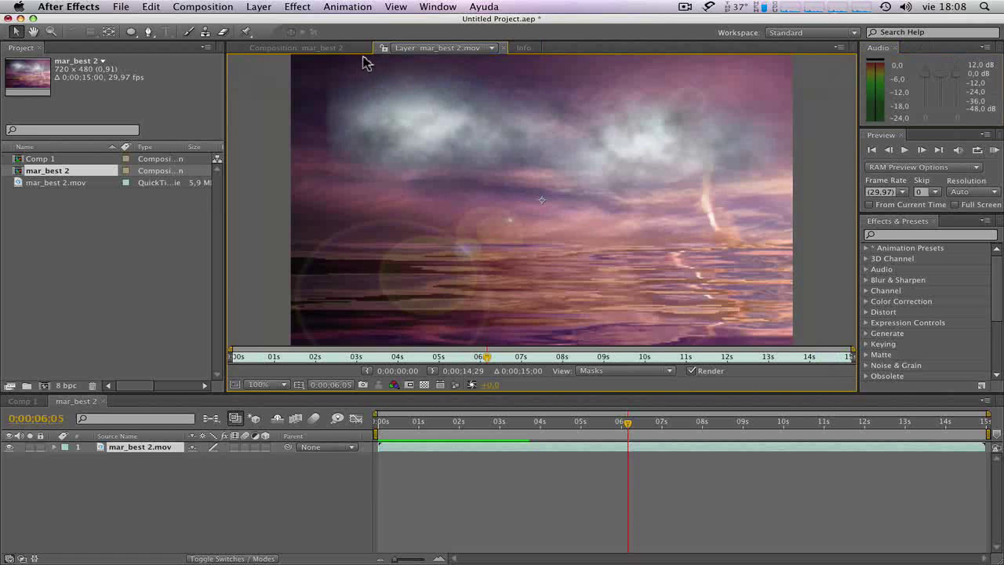
{"action": "left_click", "coordinate": [357, 50]}
{"action": "left_click", "coordinate": [519, 48]}
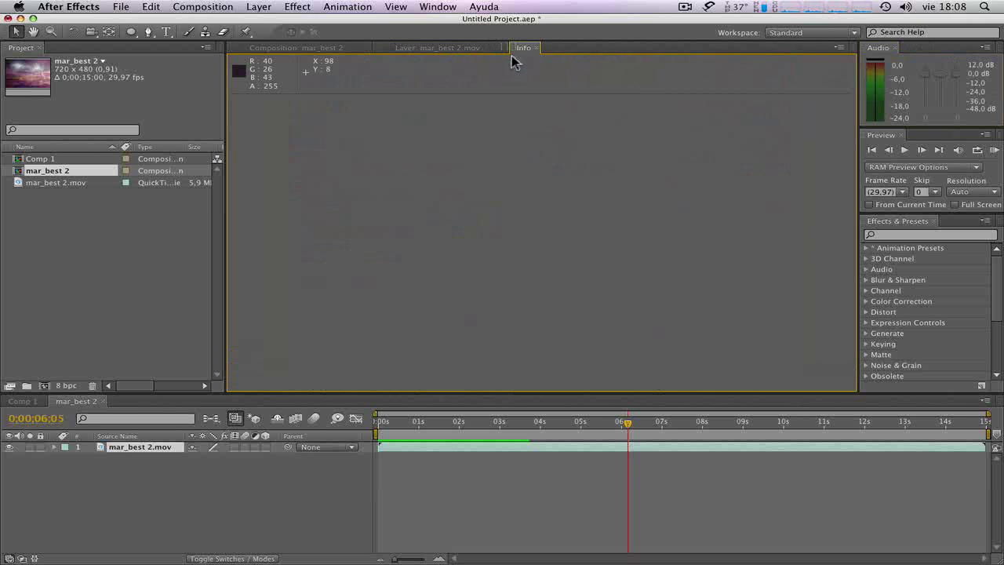
Dock the Info panel back with the Audio panel and alternate between the two, leaving Info displayed.
{"action": "left_click_drag", "start_coordinate": [514, 52], "coordinate": [945, 88]}
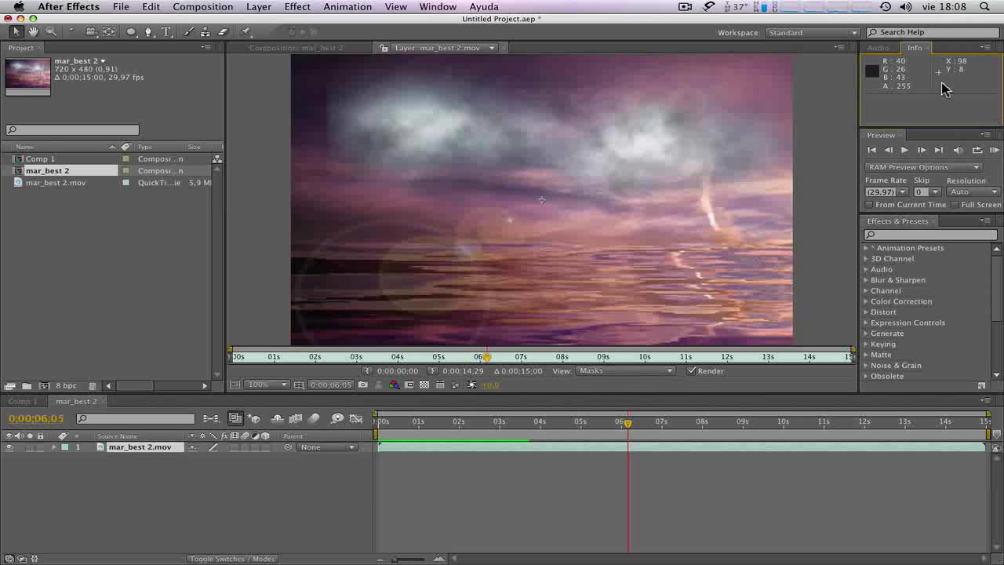
{"action": "left_click", "coordinate": [879, 48]}
{"action": "left_click", "coordinate": [916, 48]}
{"action": "left_click", "coordinate": [880, 49]}
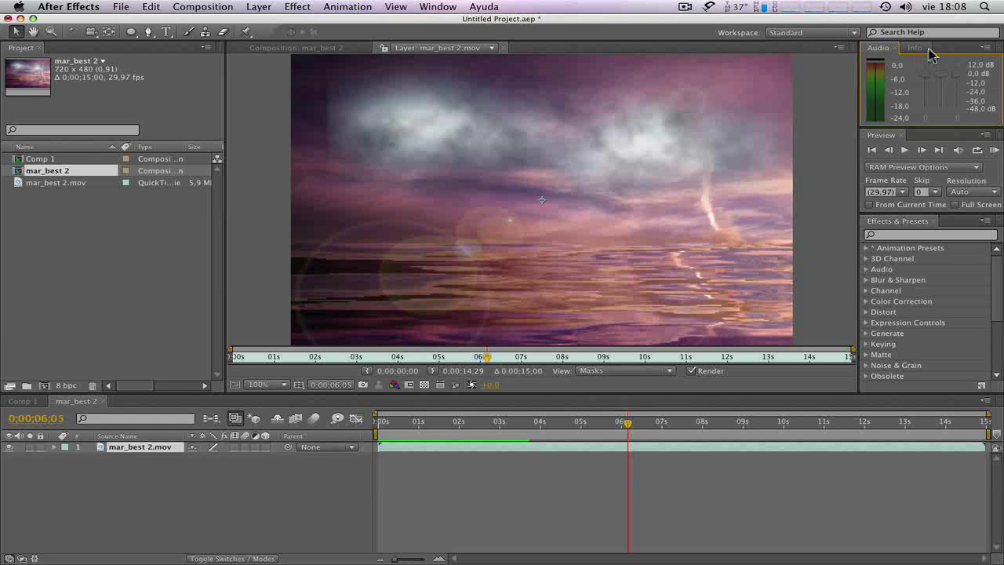
{"action": "left_click", "coordinate": [922, 50]}
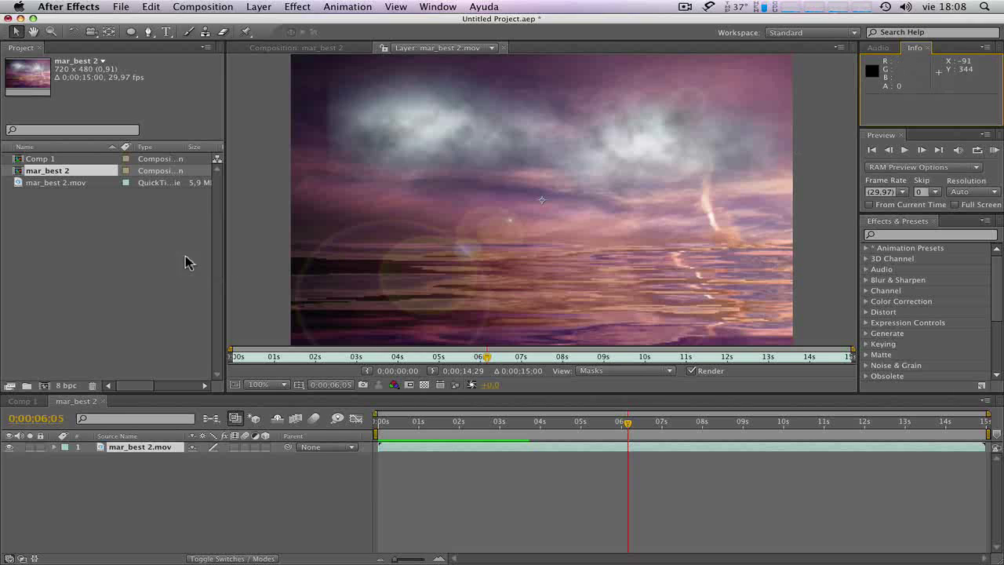
{"action": "left_click", "coordinate": [127, 258]}
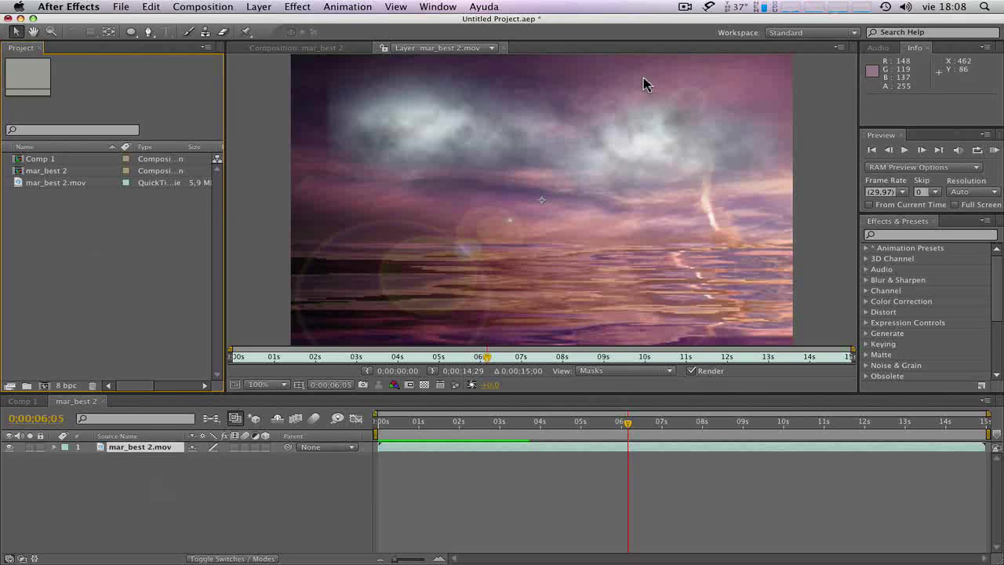
Switch the workspace to Effects and to Motion Tracking to compare their panel layouts, and return to Standard.
{"action": "left_click", "coordinate": [856, 34]}
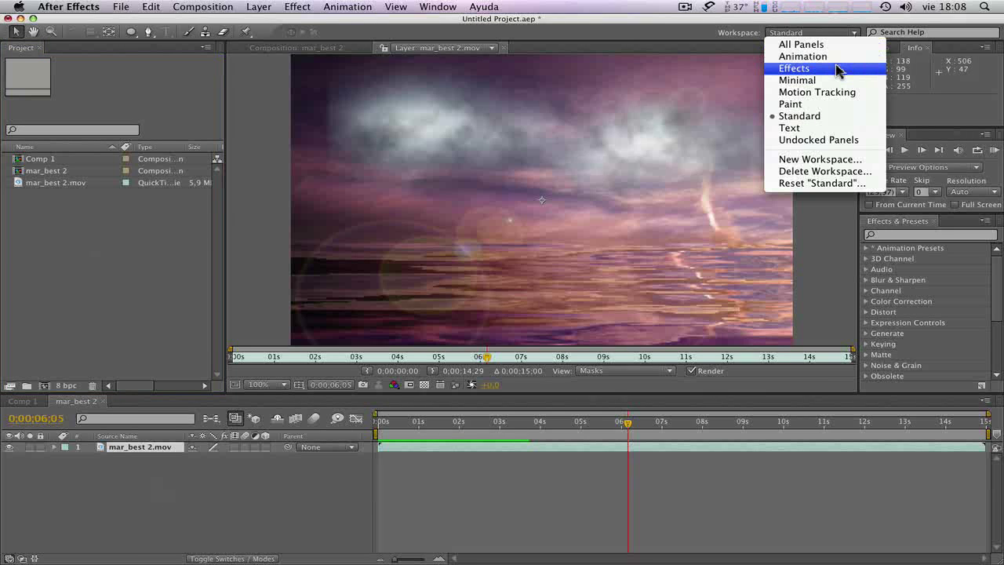
{"action": "left_click", "coordinate": [833, 70]}
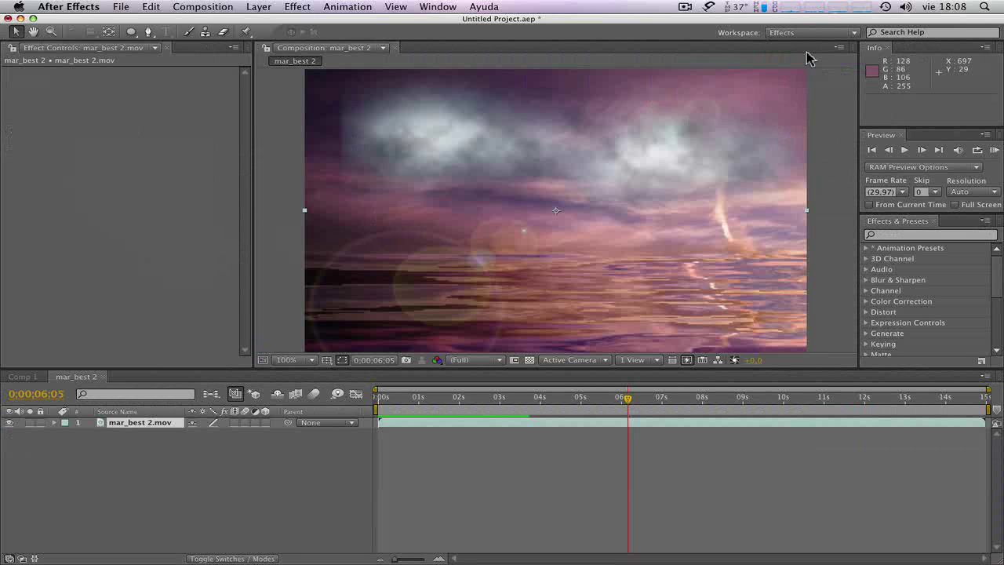
{"action": "left_click", "coordinate": [852, 35]}
{"action": "left_click", "coordinate": [818, 92]}
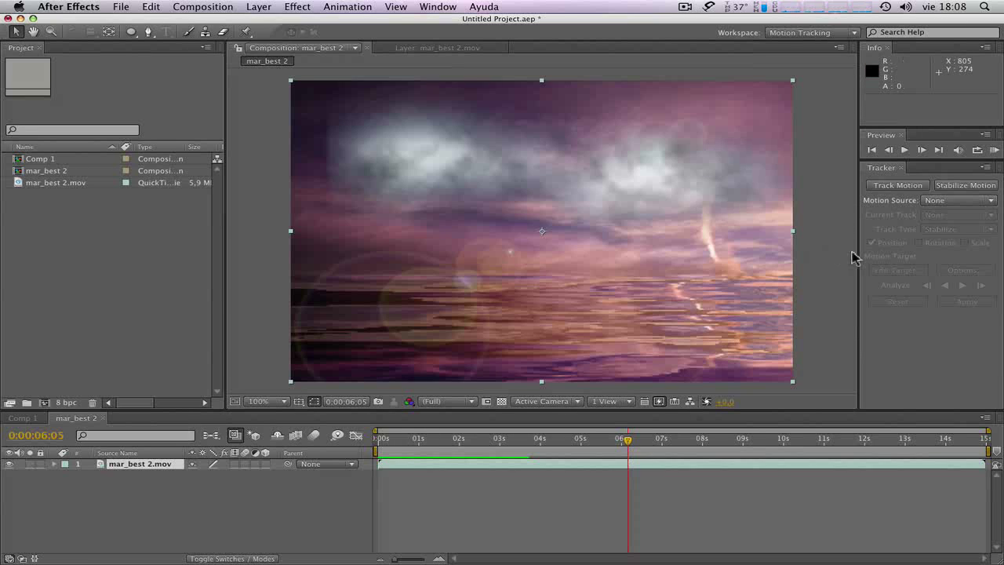
{"action": "left_click", "coordinate": [853, 33]}
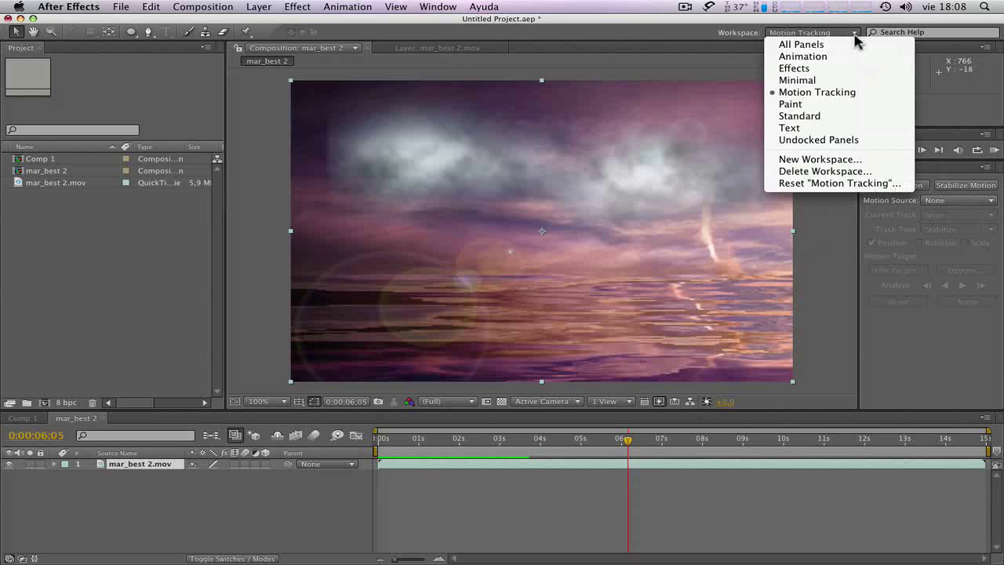
{"action": "left_click", "coordinate": [814, 117]}
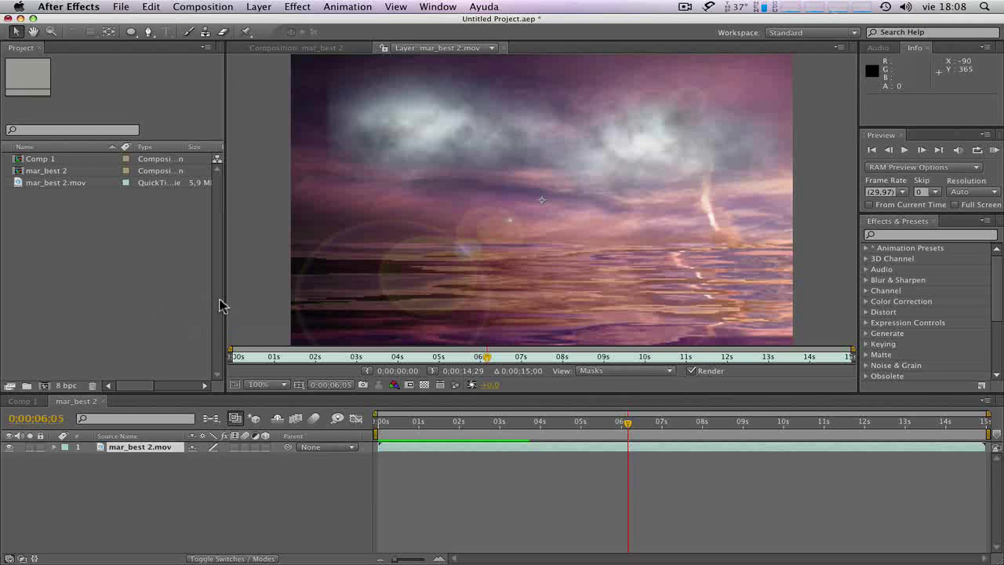
Widen the Project panel and reduce the Timeline panel's height in the Standard workspace.
{"action": "left_click_drag", "start_coordinate": [360, 304], "coordinate": [453, 303]}
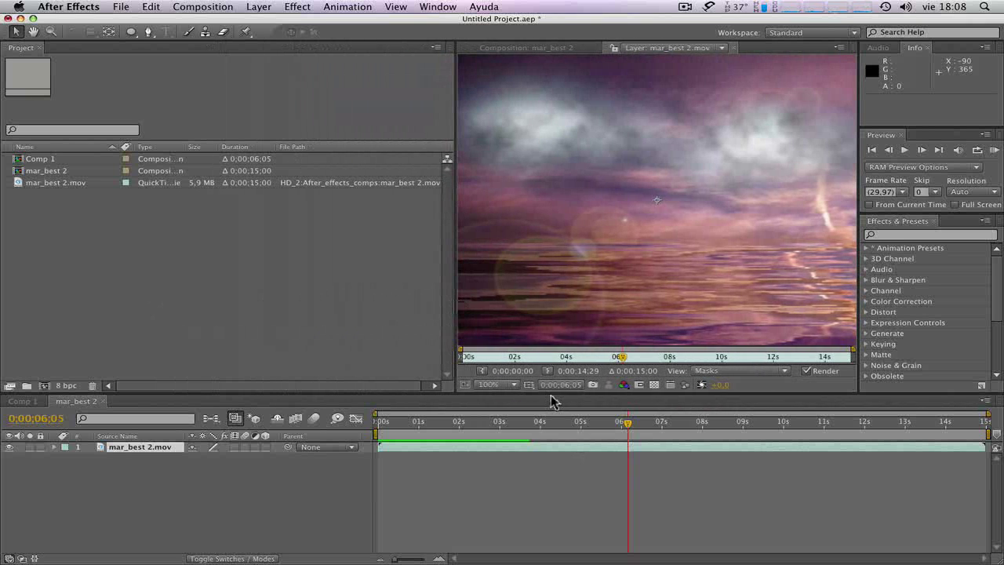
{"action": "left_click_drag", "start_coordinate": [549, 392], "coordinate": [549, 476]}
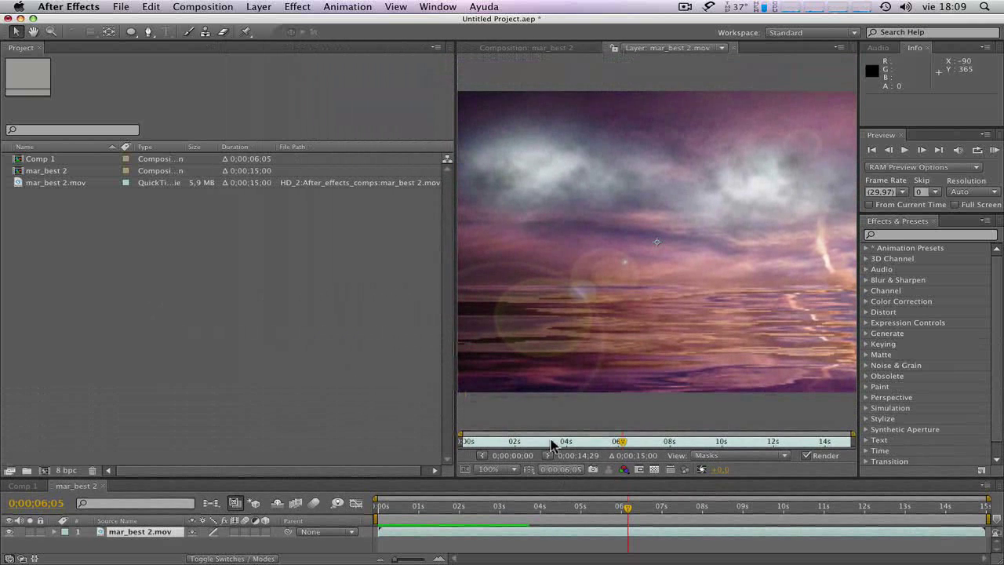
Switch to the Animation workspace to view its layout and return to the customised Standard workspace.
{"action": "left_click", "coordinate": [852, 33]}
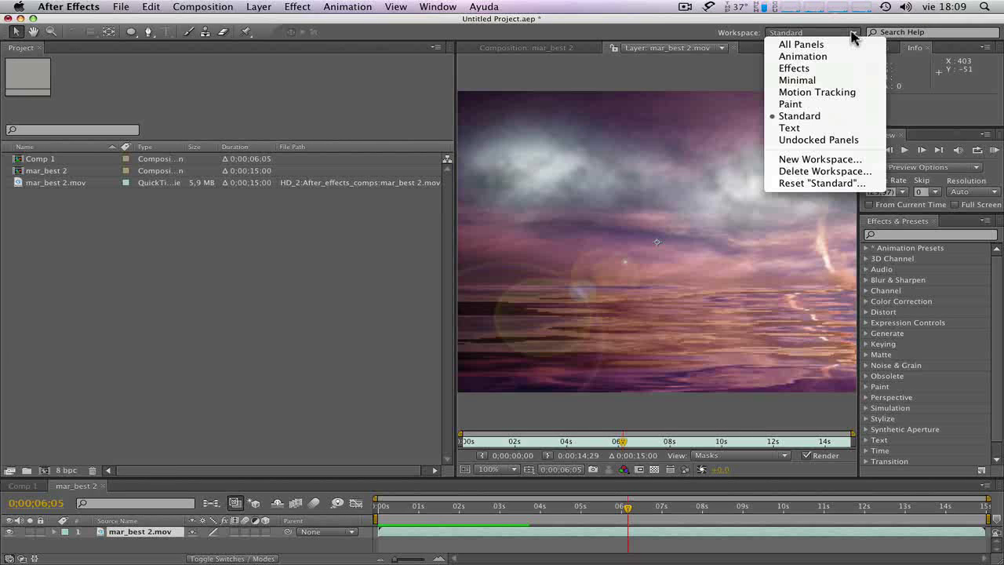
{"action": "left_click", "coordinate": [808, 58]}
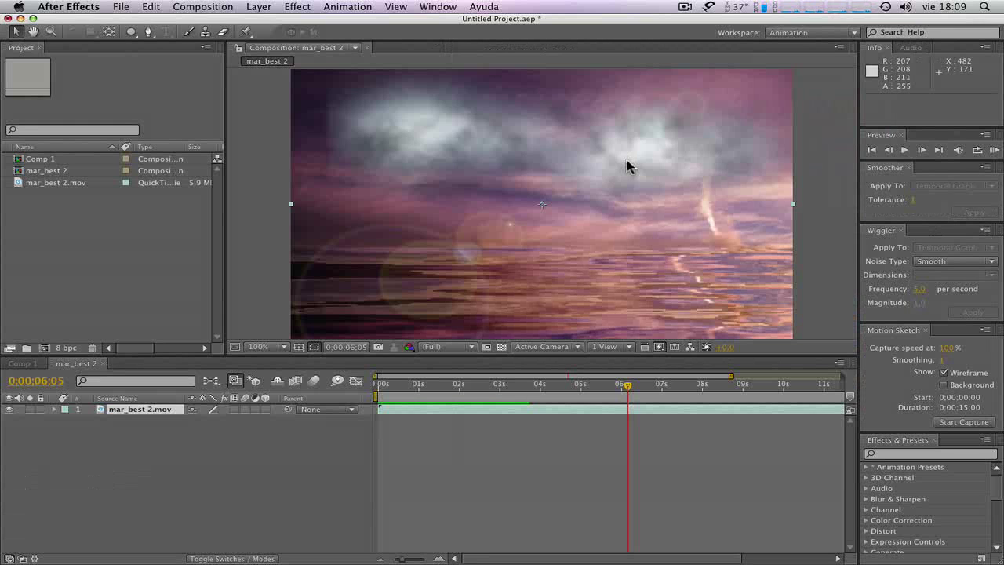
{"action": "left_click", "coordinate": [852, 33]}
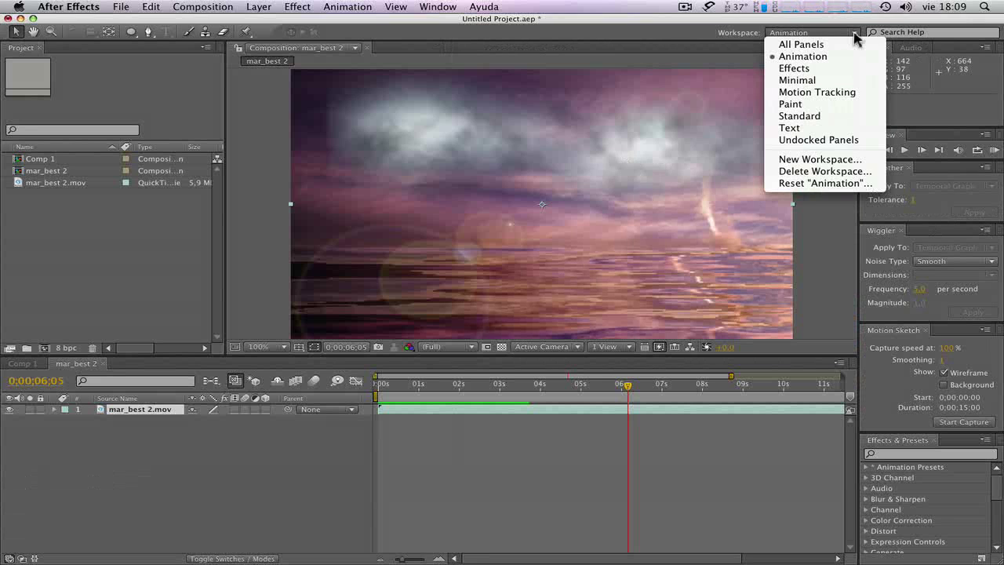
{"action": "left_click", "coordinate": [799, 116]}
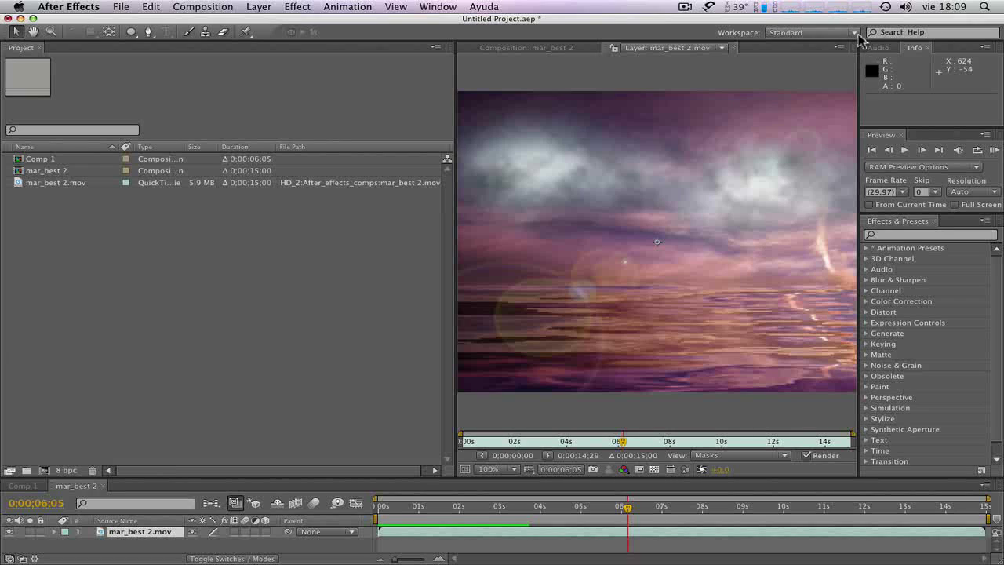
Save the current panel arrangement as a new workspace named Demo.
{"action": "left_click", "coordinate": [854, 33]}
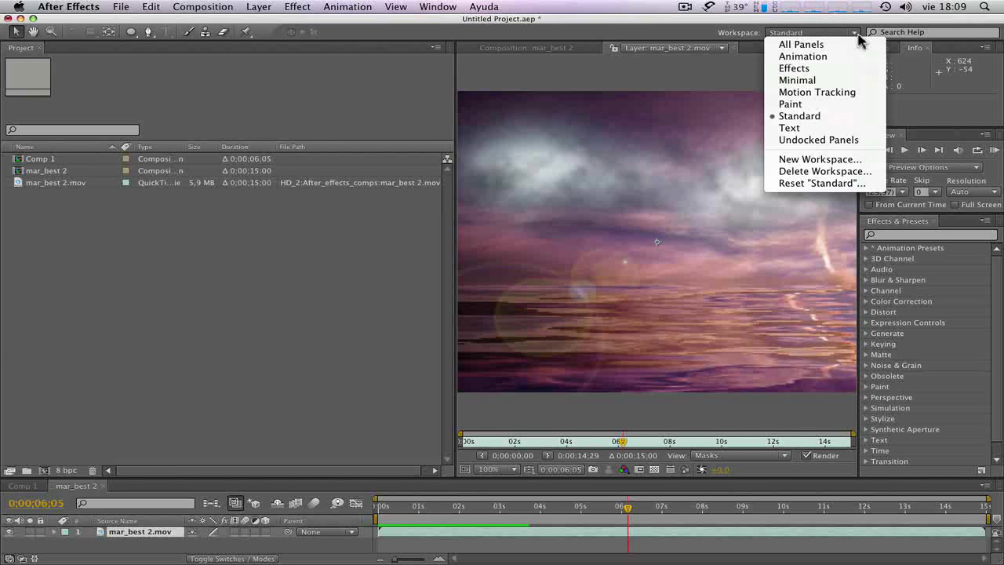
{"action": "left_click", "coordinate": [825, 161]}
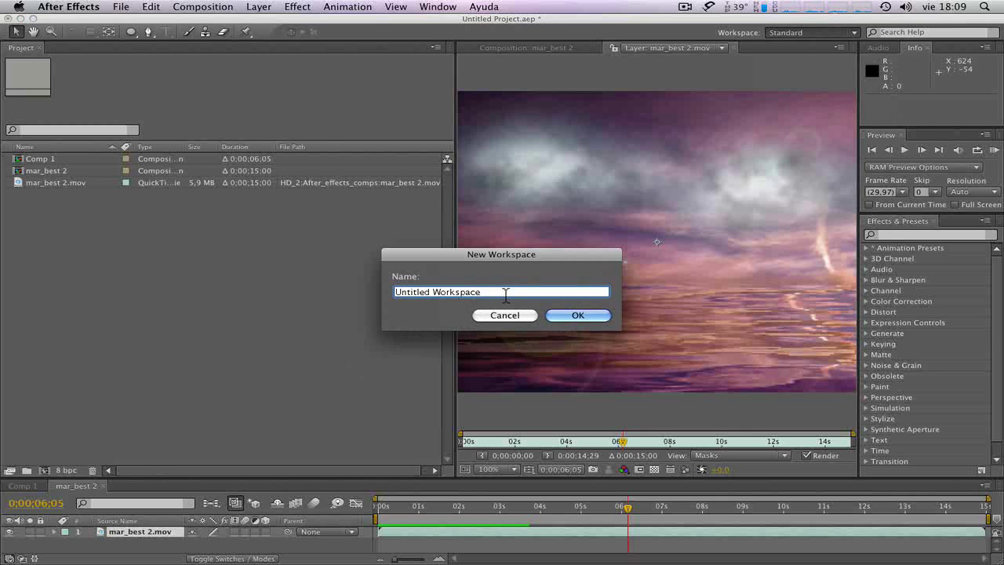
{"action": "type", "text": "Demo"}
{"action": "key", "text": "Return"}
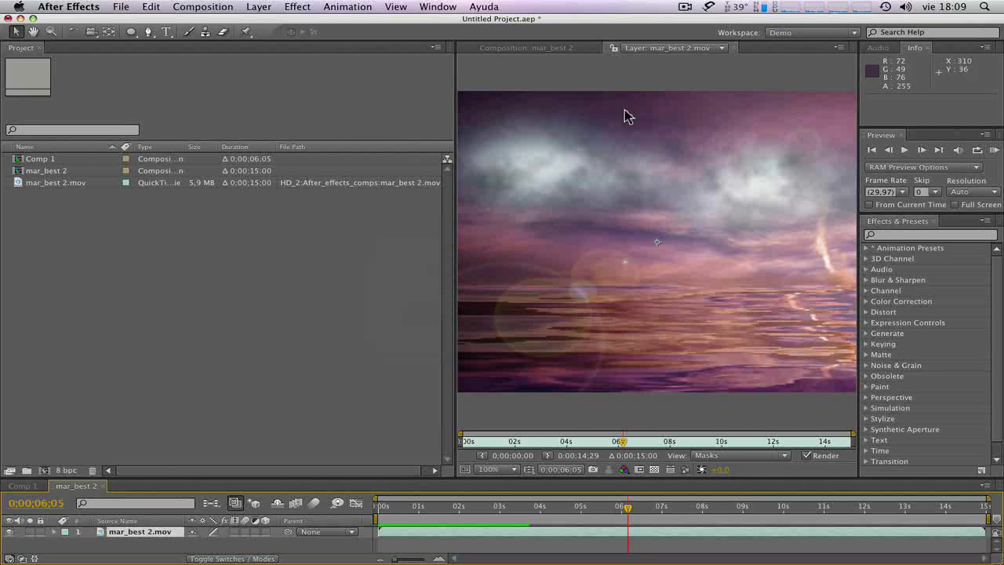
Switch back to the Standard workspace and reset it, discarding its layout changes.
{"action": "left_click", "coordinate": [851, 33]}
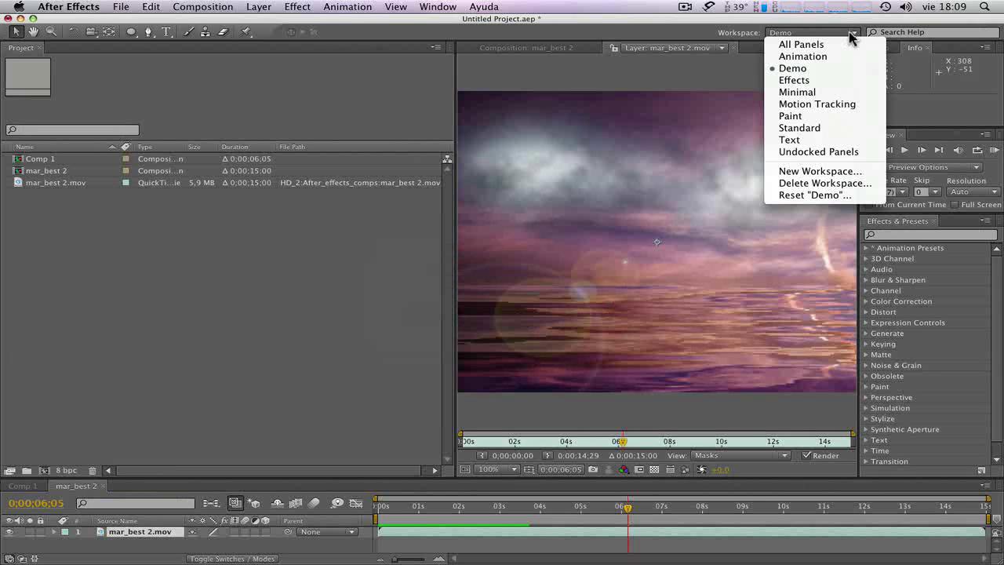
{"action": "left_click", "coordinate": [808, 128]}
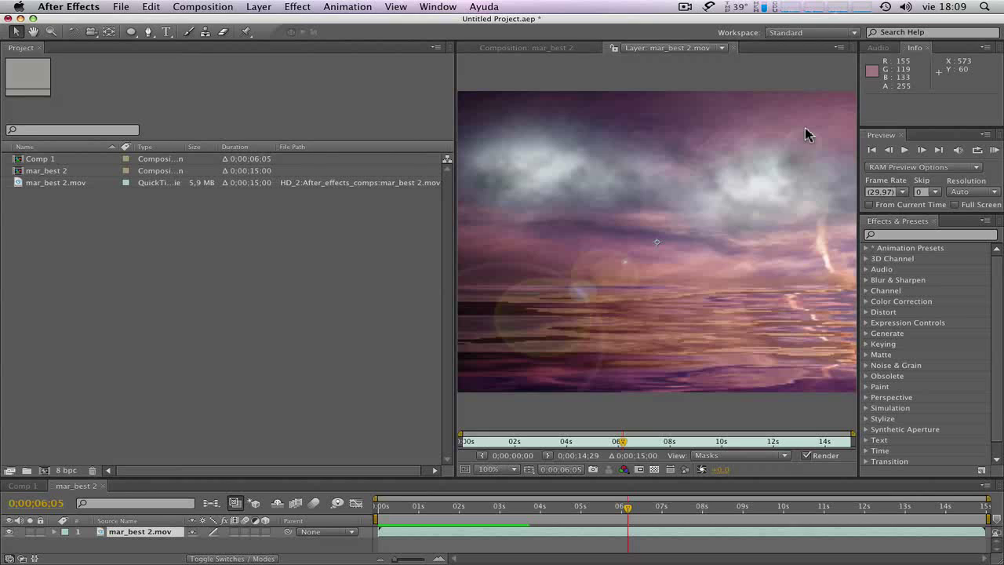
{"action": "left_click", "coordinate": [823, 33]}
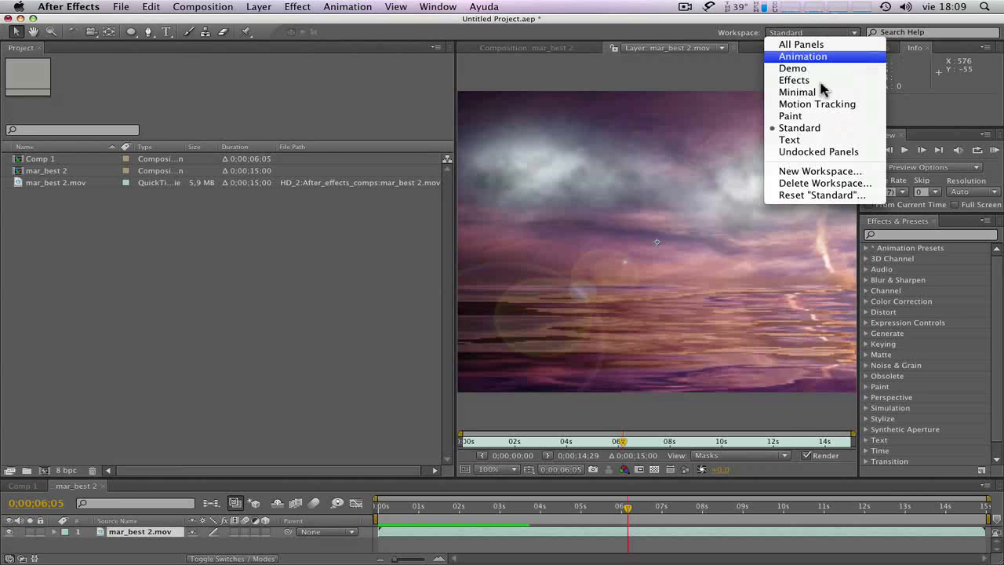
{"action": "left_click", "coordinate": [804, 195]}
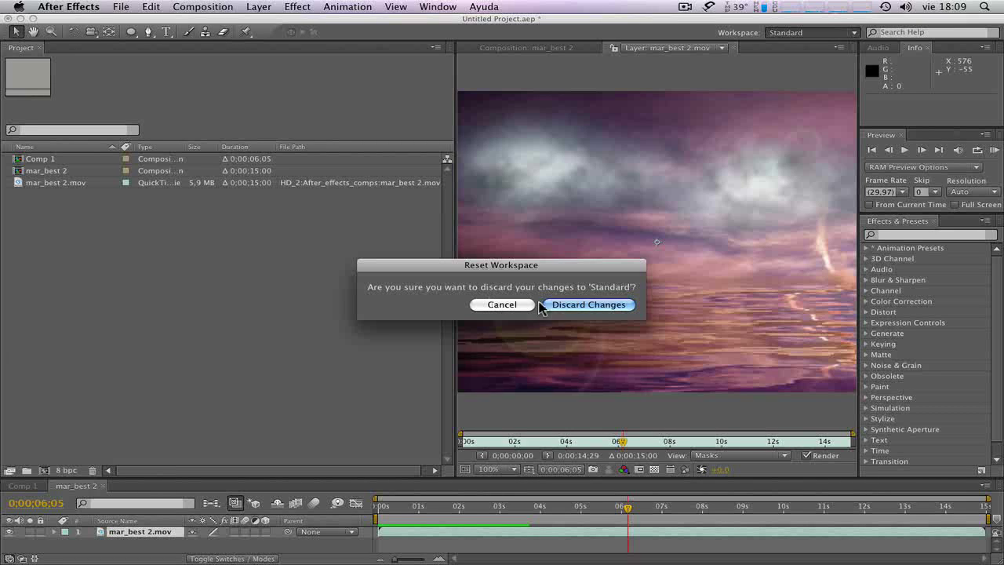
{"action": "left_click", "coordinate": [570, 306]}
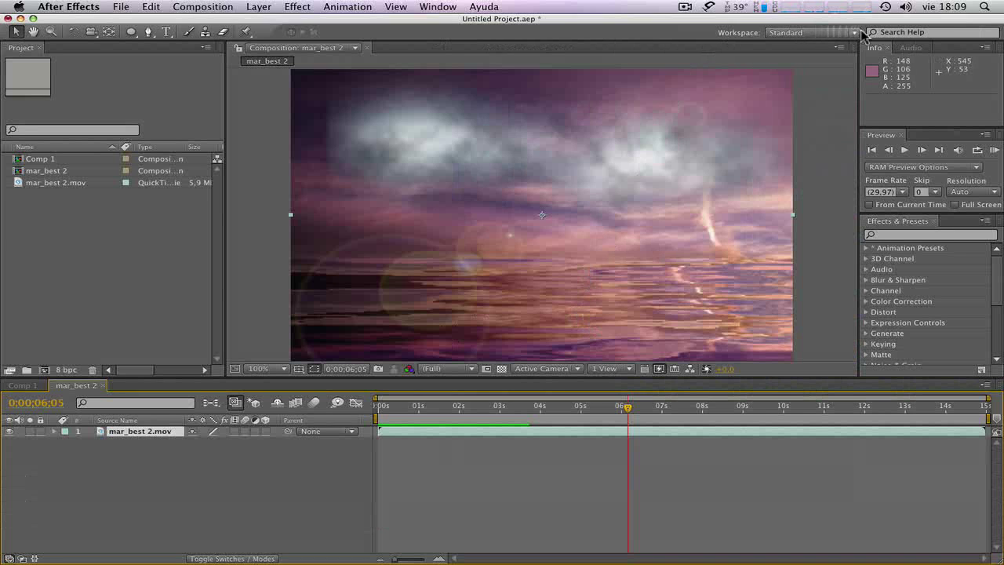
Load the Demo workspace and narrow the Project panel to give the Layer viewer more width.
{"action": "left_click", "coordinate": [861, 33]}
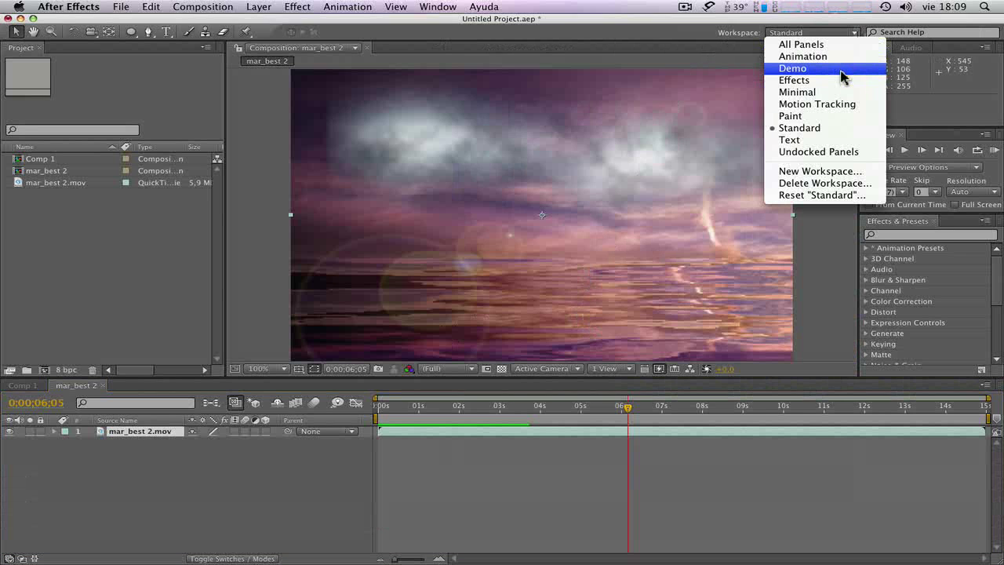
{"action": "left_click", "coordinate": [794, 68]}
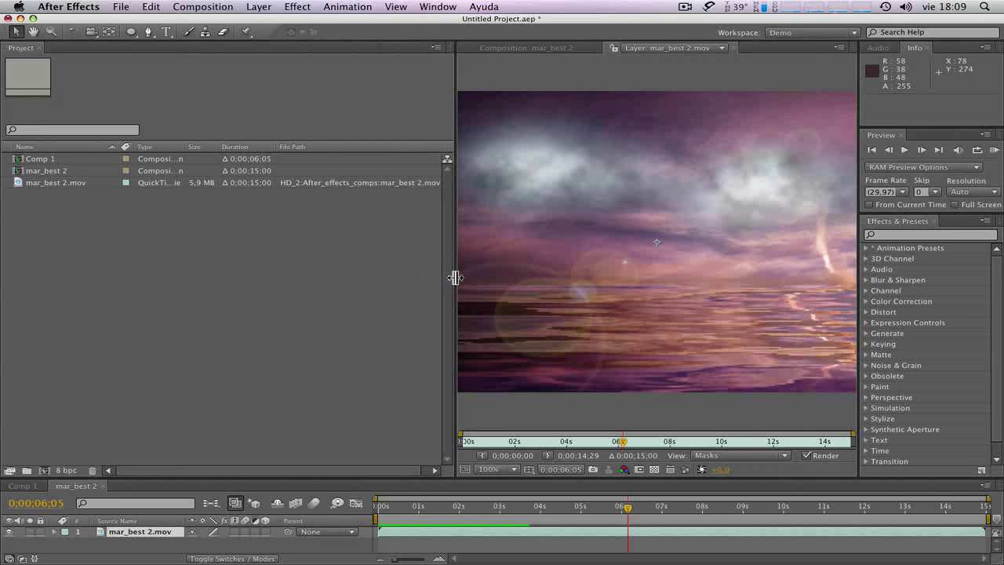
{"action": "left_click_drag", "start_coordinate": [455, 277], "coordinate": [149, 290]}
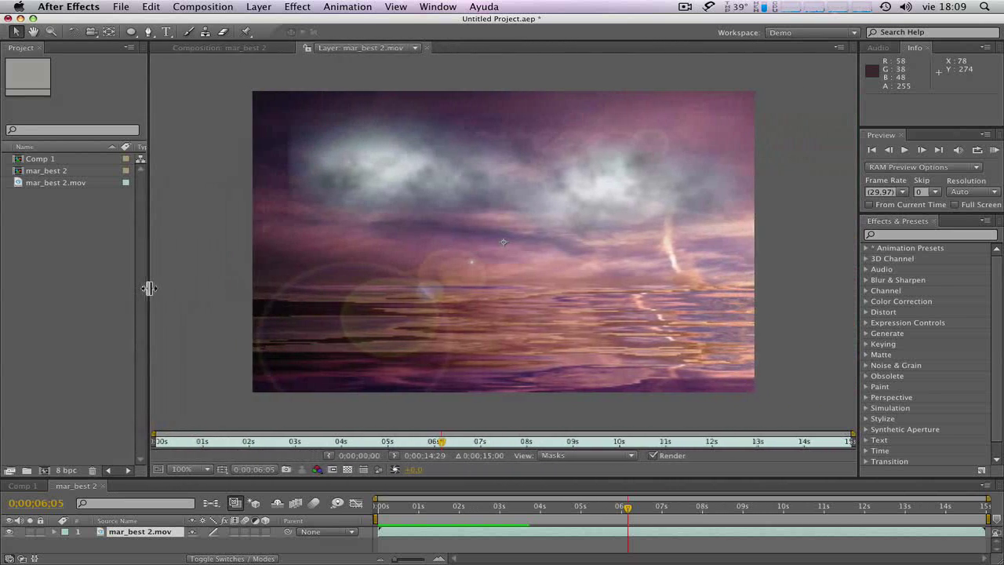
{"action": "left_click", "coordinate": [854, 33]}
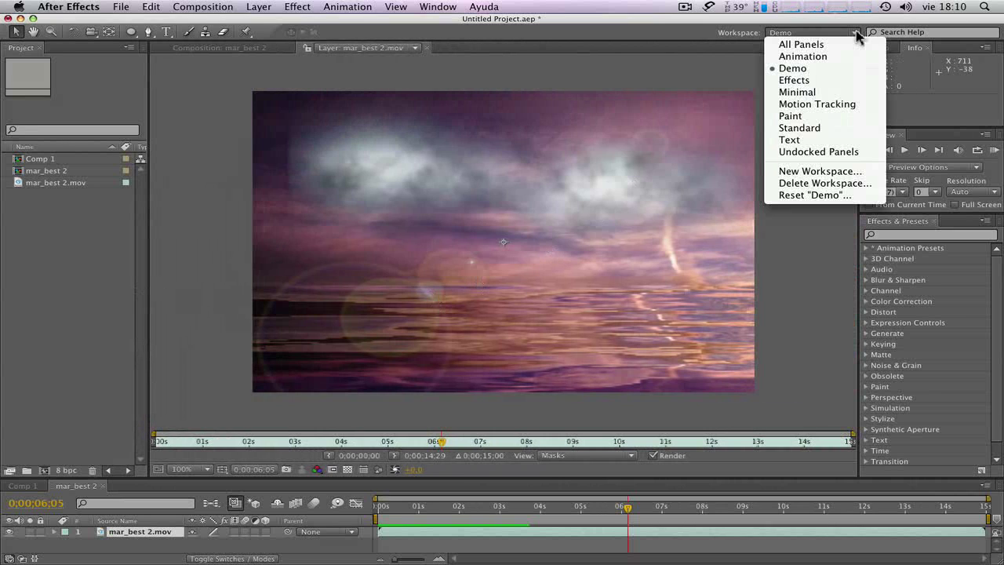
{"action": "left_click", "coordinate": [857, 36]}
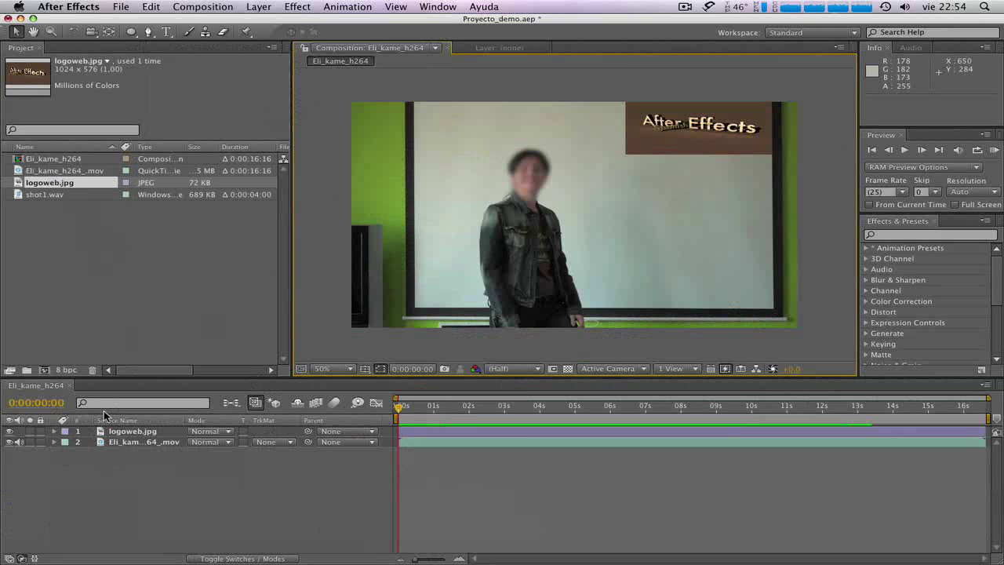
Select the composition, the movie, logoweb.jpg and shot1.wav in turn to inspect their thumbnails and properties.
{"action": "left_click", "coordinate": [60, 159]}
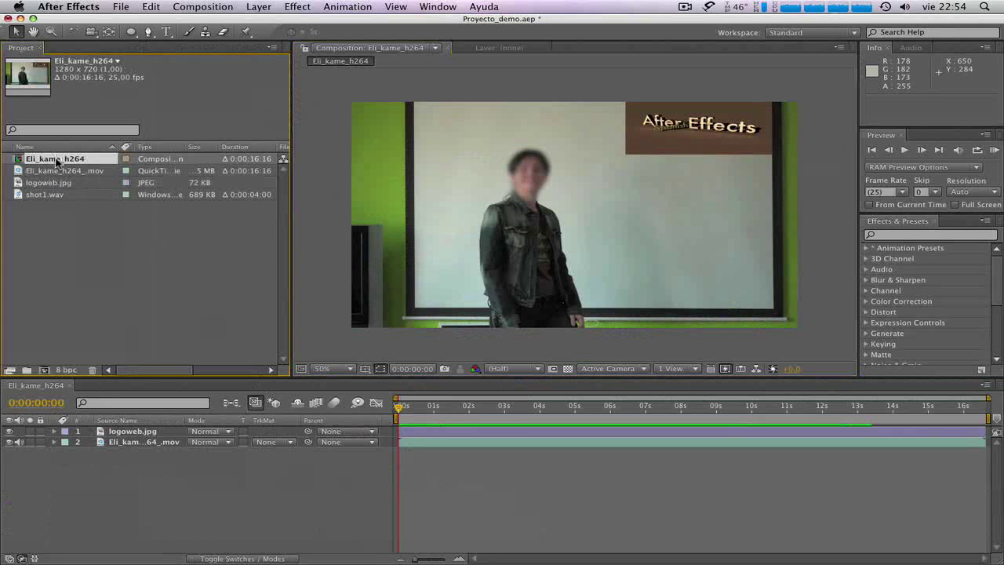
{"action": "left_click", "coordinate": [66, 171]}
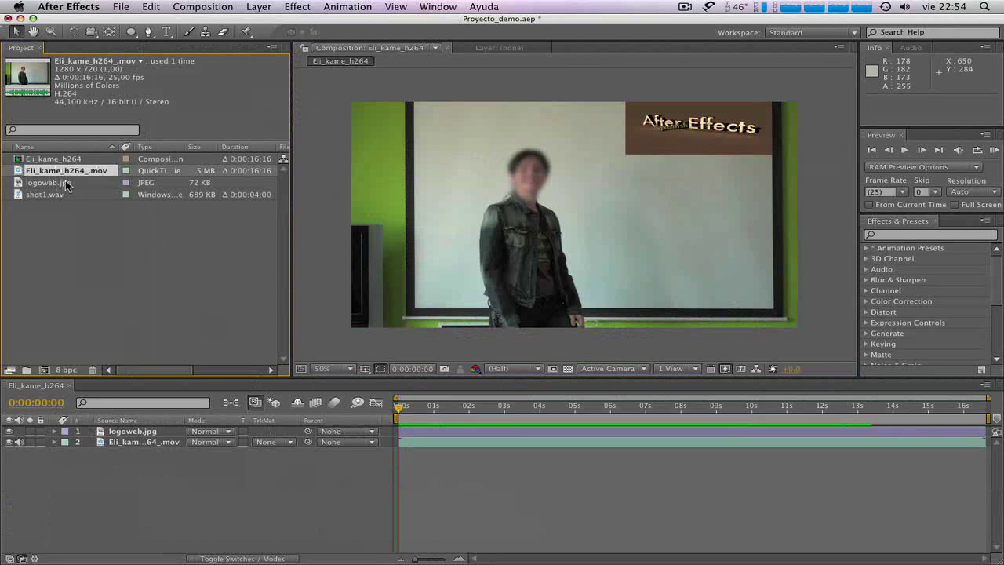
{"action": "left_click", "coordinate": [72, 184]}
{"action": "left_click", "coordinate": [74, 194]}
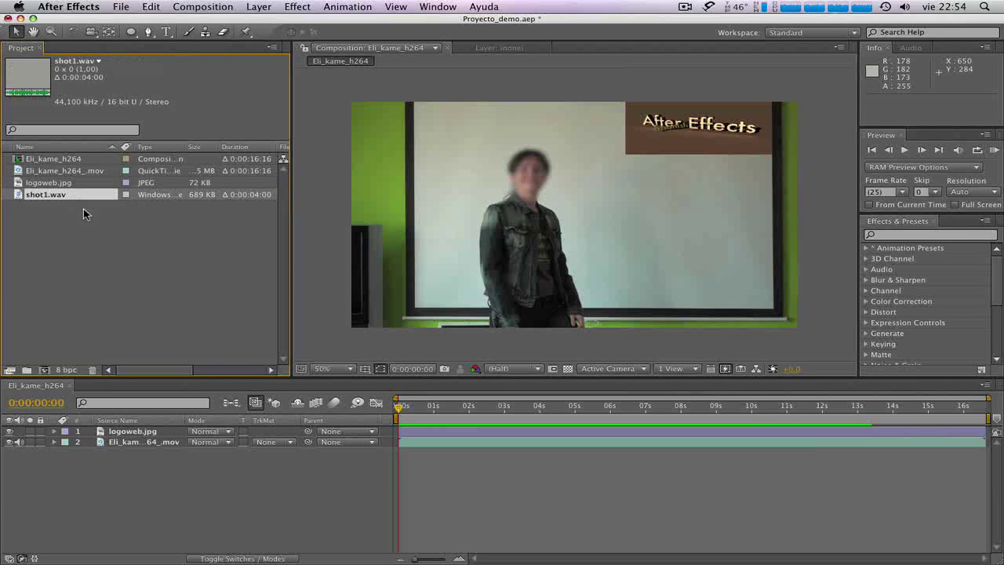
Open shot1.wav in the Footage viewer, play and stop it, and return to the composition viewer with nothing selected in the project.
{"action": "double_click", "coordinate": [81, 195]}
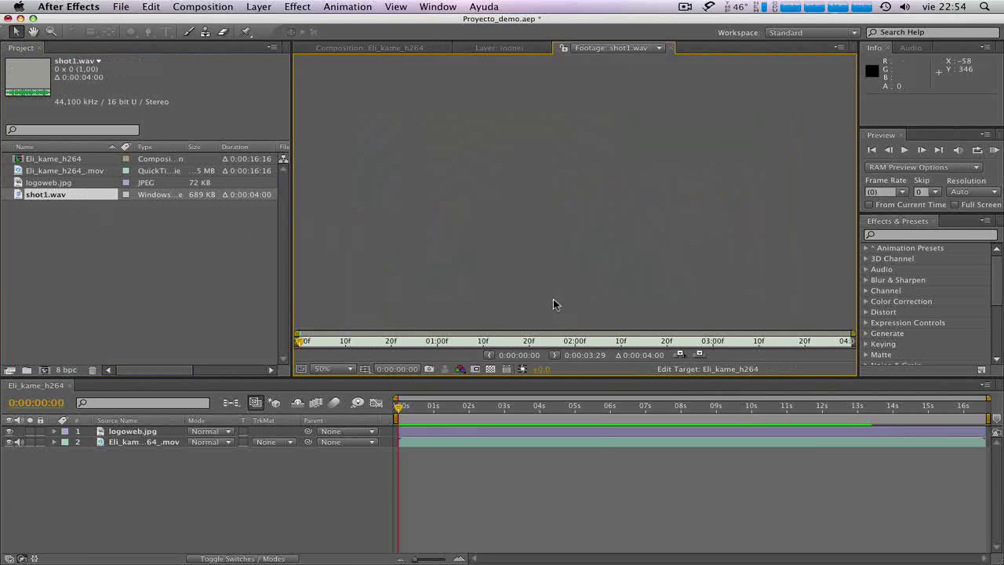
{"action": "key", "text": "space"}
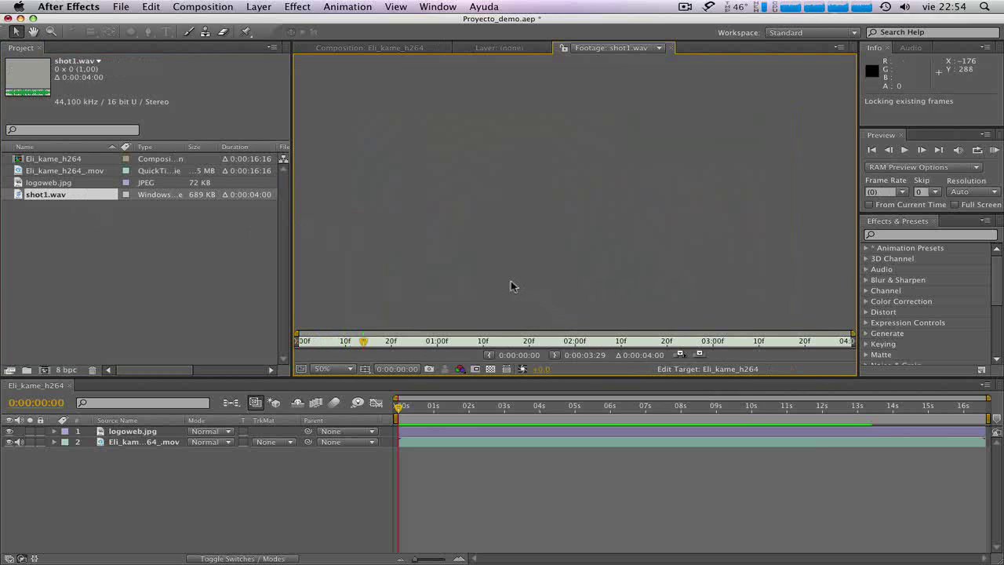
{"action": "key", "text": "space"}
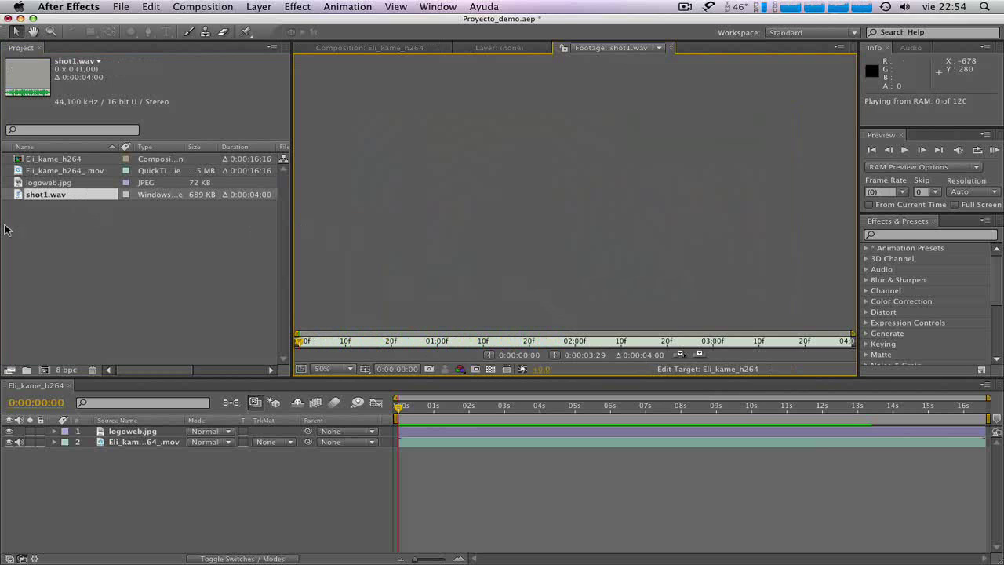
{"action": "left_click", "coordinate": [342, 49]}
{"action": "left_click", "coordinate": [119, 289]}
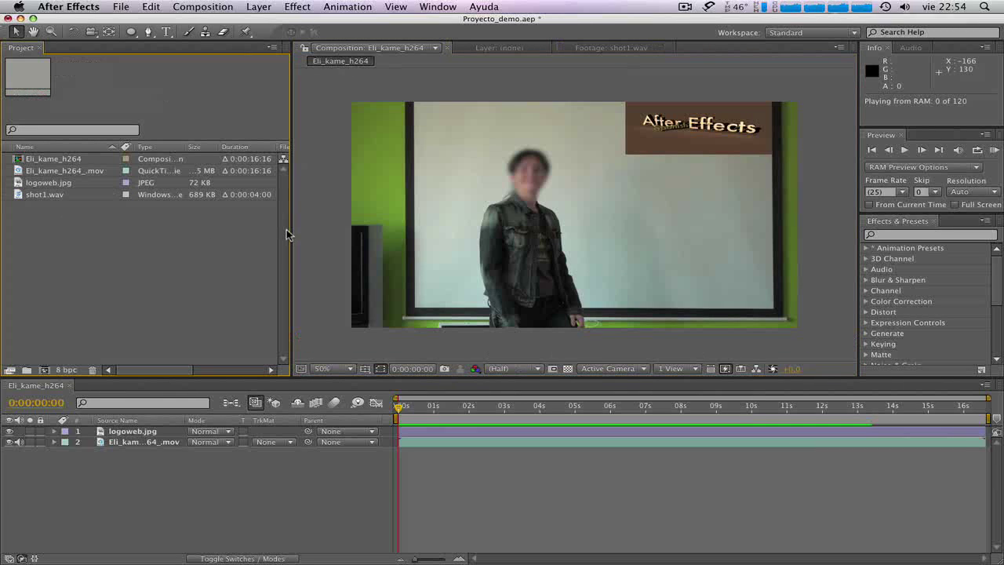
Widen the Project panel to expose the File Path column and check the source paths of the movie, logoweb.jpg and shot1.wav.
{"action": "left_click_drag", "start_coordinate": [291, 235], "coordinate": [498, 239]}
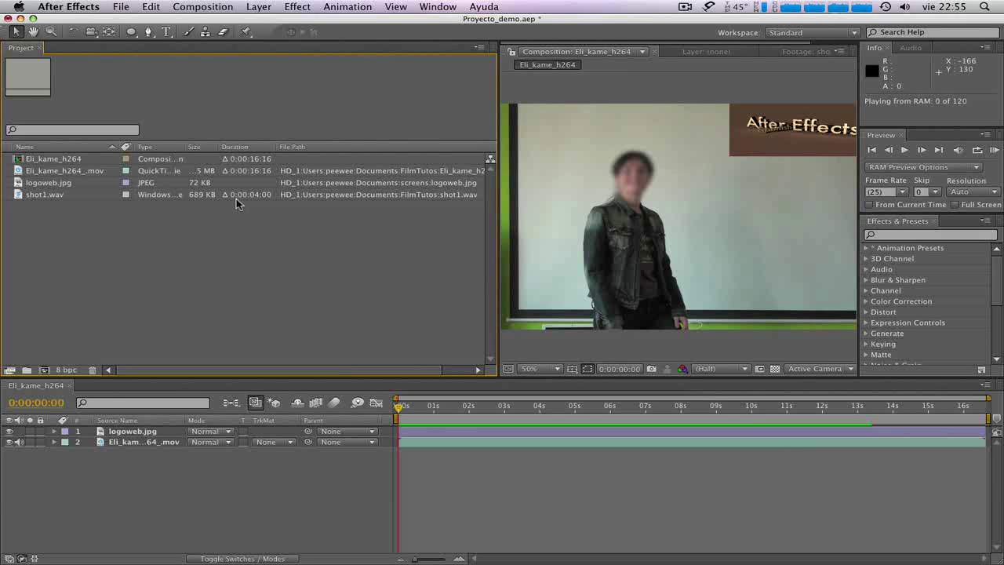
{"action": "left_click", "coordinate": [317, 173]}
{"action": "left_click", "coordinate": [318, 185]}
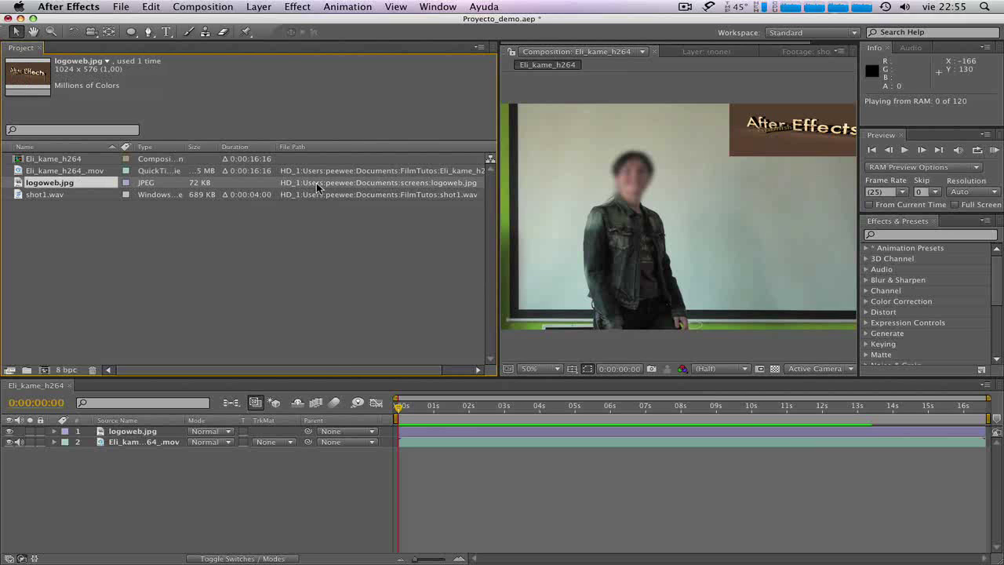
{"action": "left_click", "coordinate": [318, 194]}
{"action": "left_click", "coordinate": [318, 184]}
Switch to Finder and select logoweb.jpg in the screens folder.
{"action": "key", "text": "super+Tab"}
{"action": "key", "text": "super+Tab"}
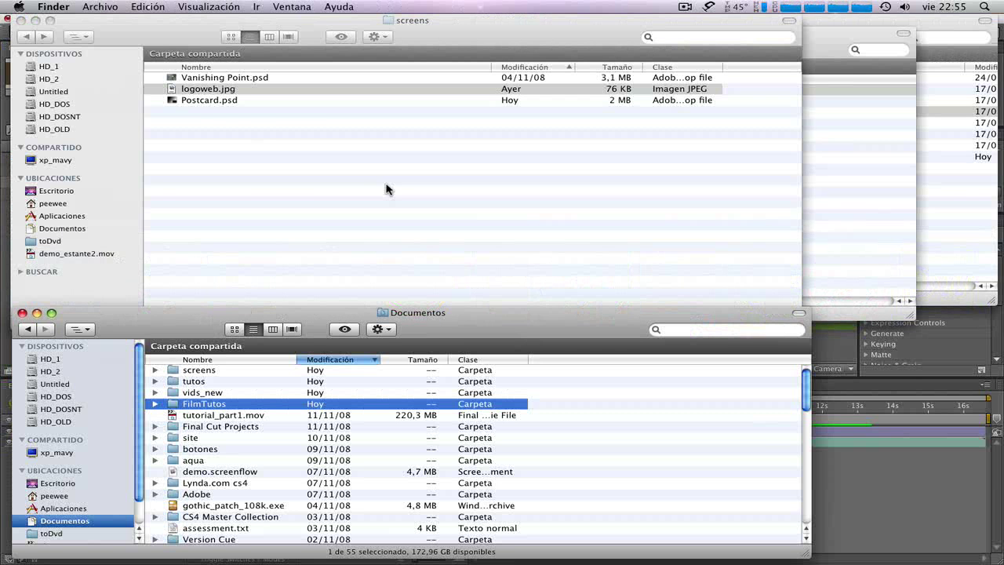
{"action": "left_click", "coordinate": [215, 91]}
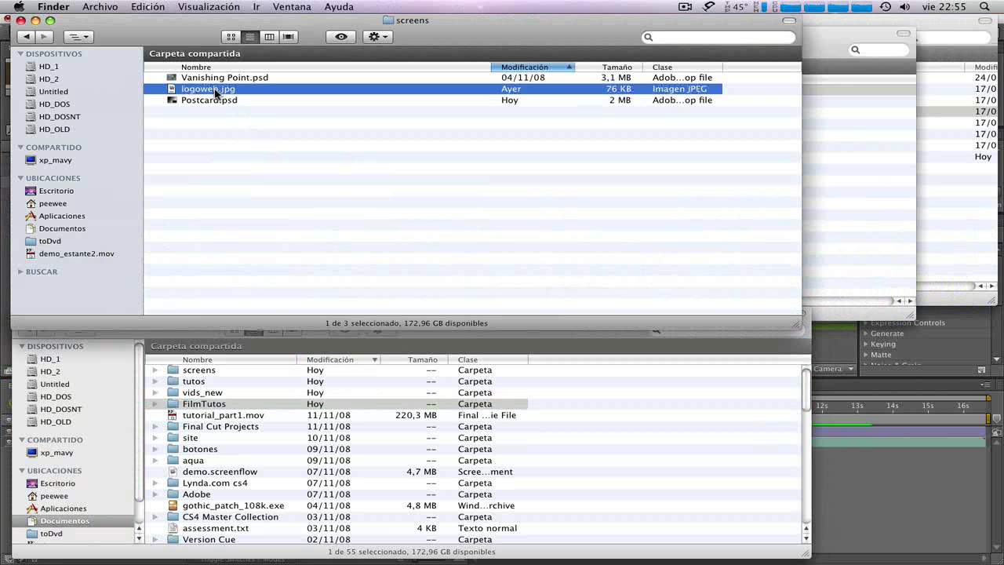
Rename logoweb.jpg in the screens folder to logoweb_old.jpg and return to After Effects to test the footage link.
{"action": "left_click", "coordinate": [215, 90]}
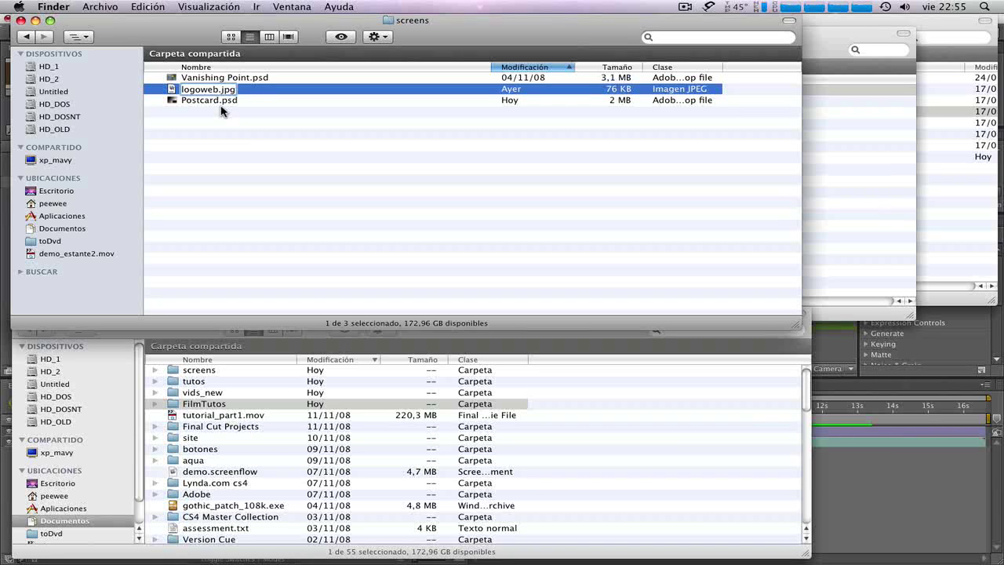
{"action": "type", "text": "_old"}
{"action": "key", "text": "Return"}
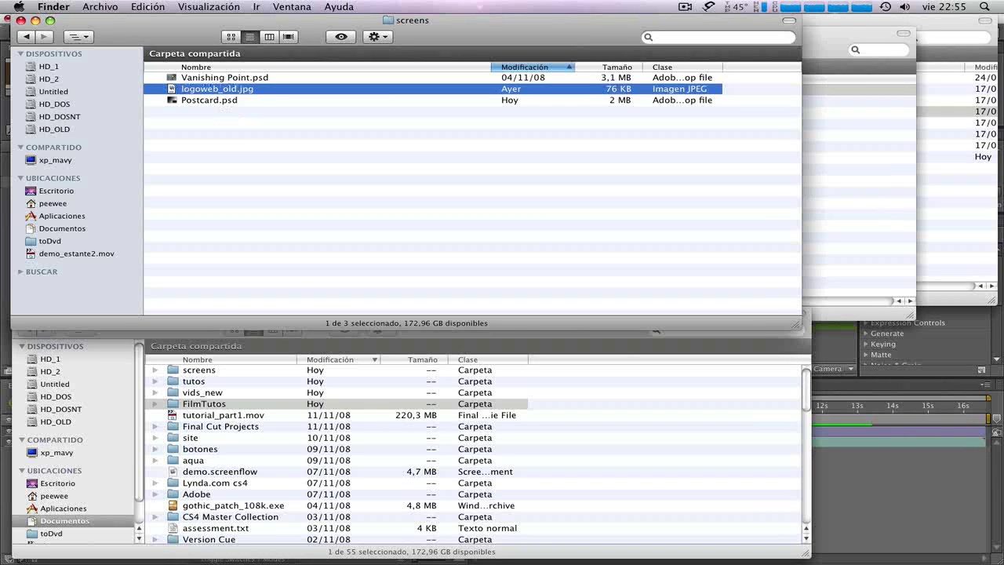
{"action": "key", "text": "super+Tab"}
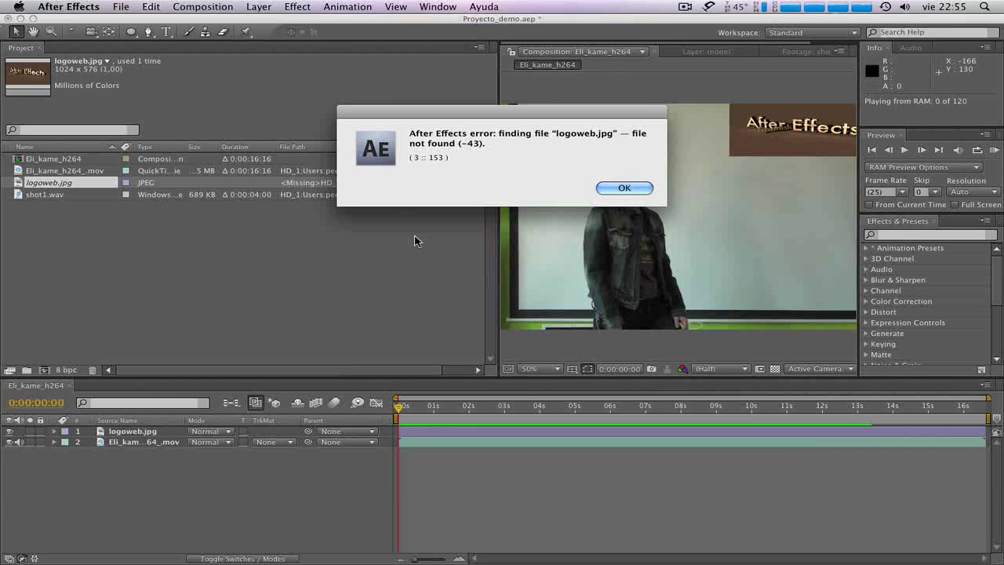
{"action": "key", "text": "Return"}
Switch to Finder and restore the renamed image's original file name, logoweb.jpg.
{"action": "key", "text": "super+Tab"}
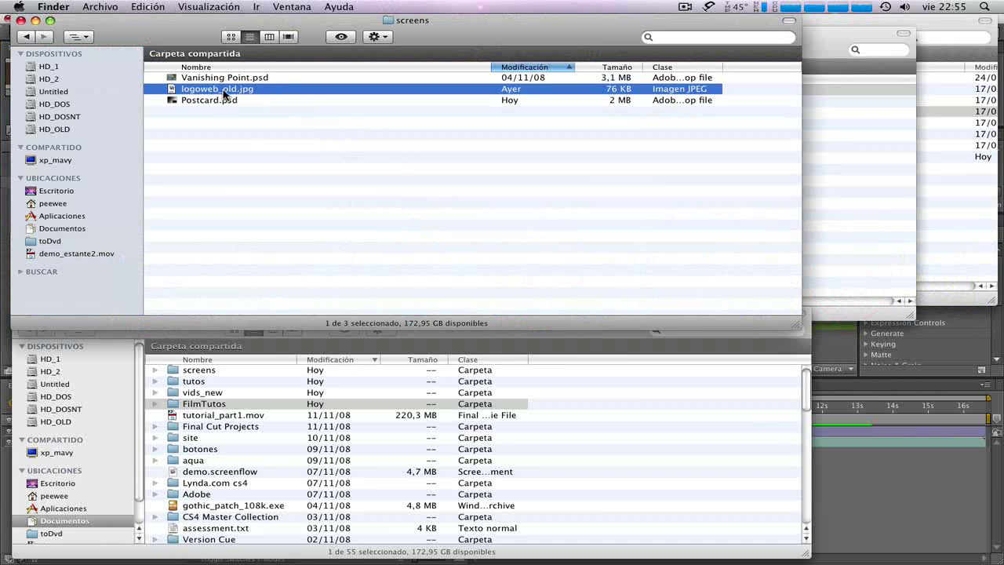
{"action": "left_click", "coordinate": [230, 93]}
{"action": "key", "text": "Right"}
{"action": "key", "text": "BackSpace"}
{"action": "key", "text": "BackSpace"}
{"action": "key", "text": "BackSpace"}
{"action": "key", "text": "BackSpace"}
{"action": "key", "text": "Return"}
Switch to After Effects, replace the missing logoweb.jpg footage with logoweb.jpg from the screens folder, and deselect it in the project.
{"action": "key", "text": "super+Tab"}
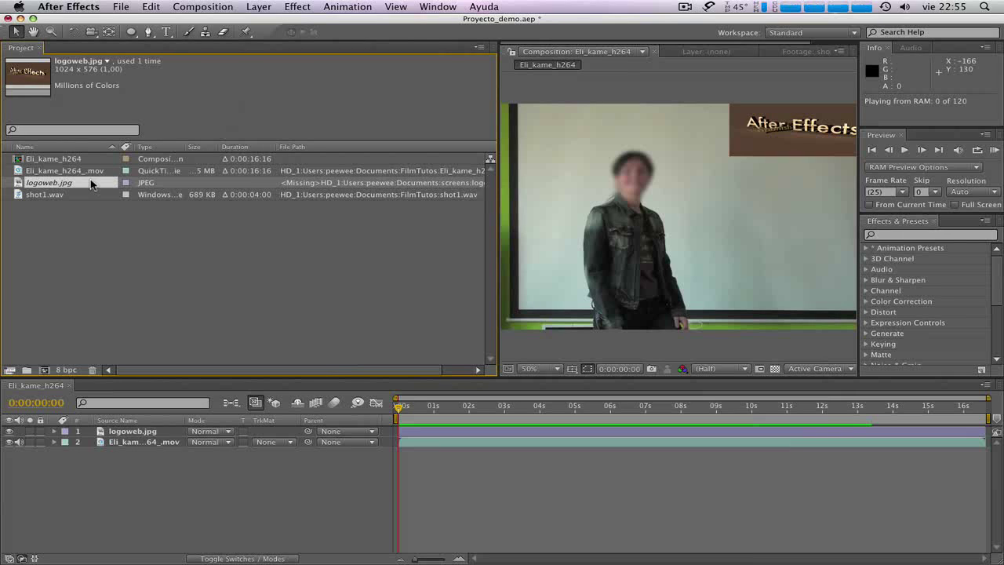
{"action": "right_click", "coordinate": [90, 183]}
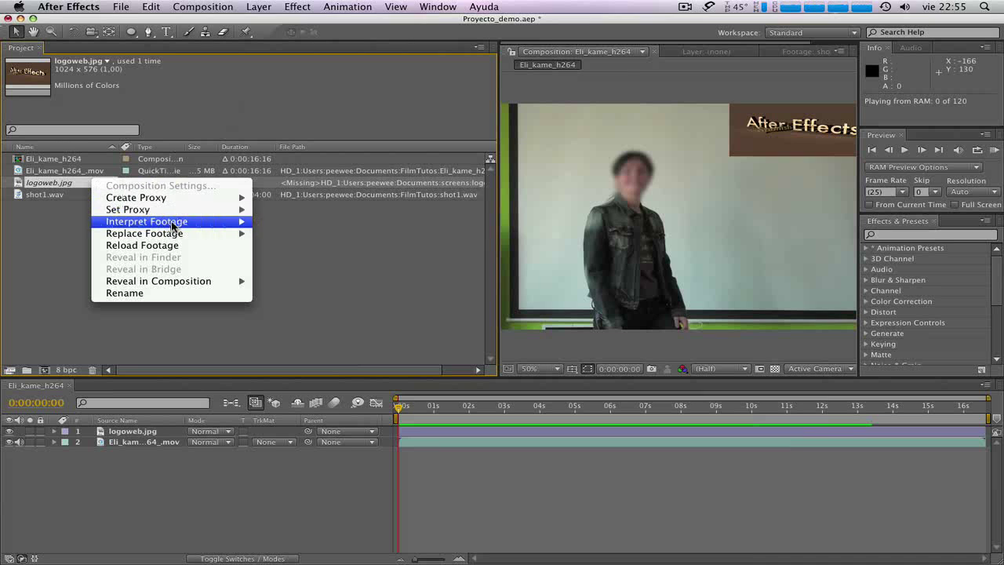
{"action": "mouse_move", "coordinate": [175, 227]}
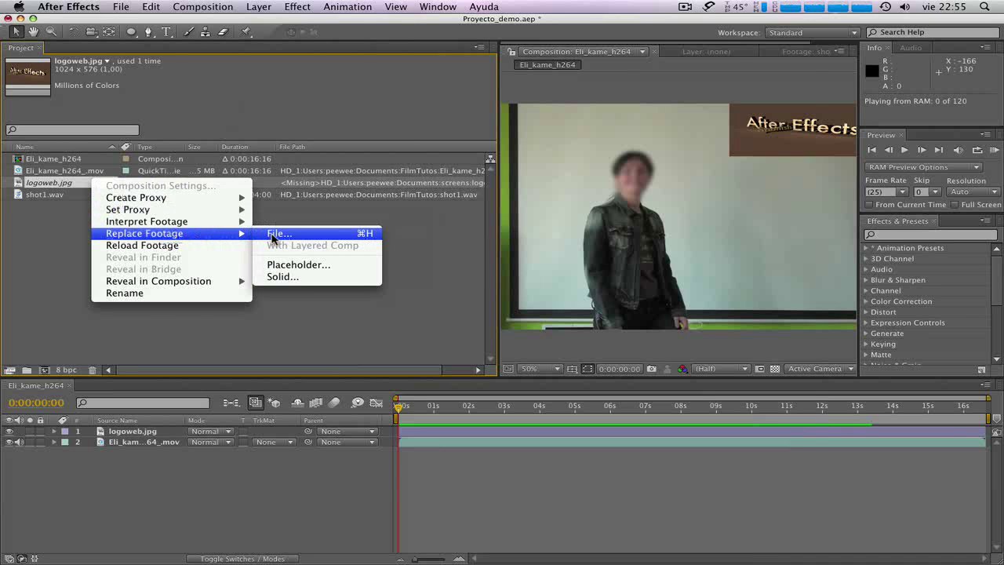
{"action": "left_click", "coordinate": [272, 237]}
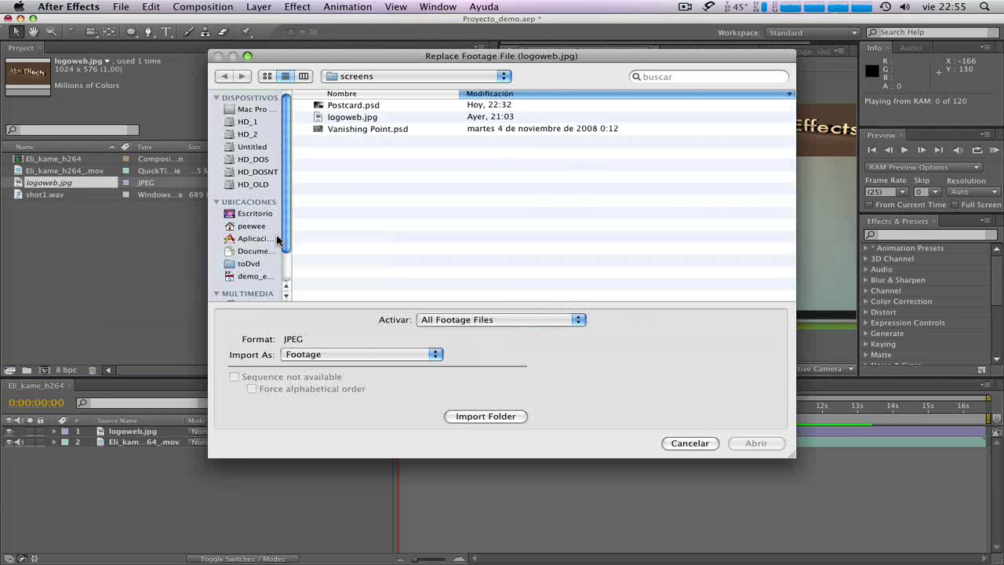
{"action": "double_click", "coordinate": [365, 118]}
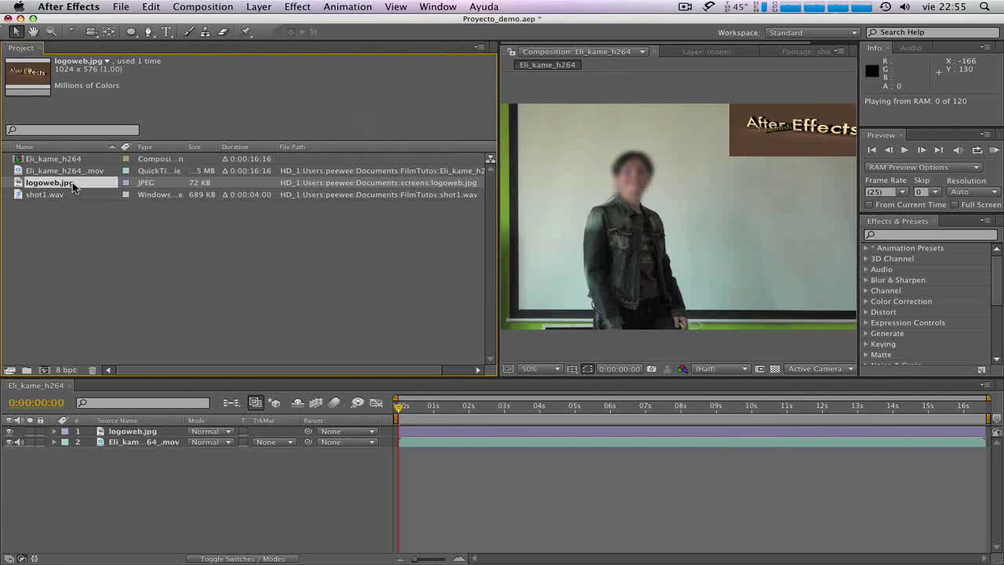
{"action": "left_click", "coordinate": [115, 474]}
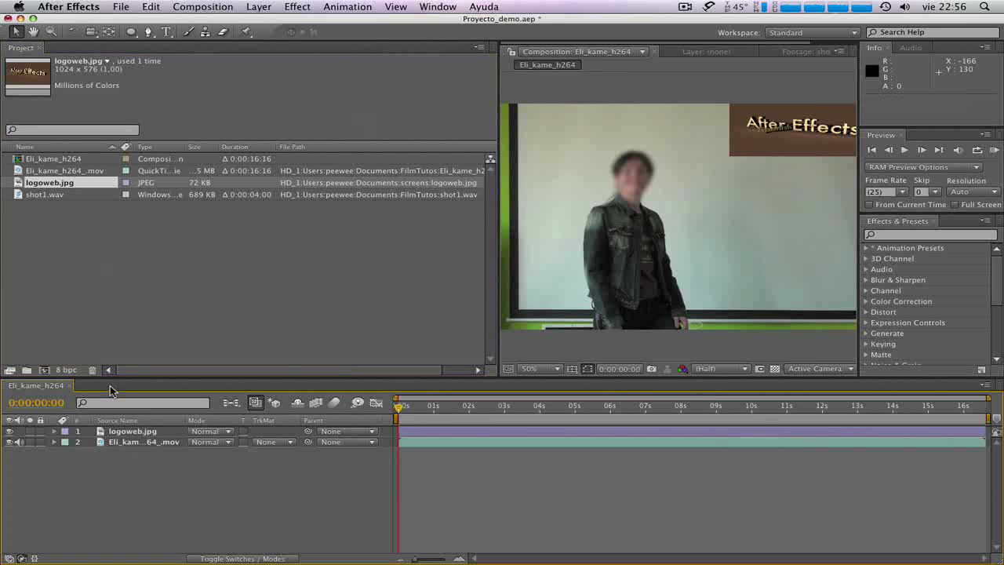
{"action": "left_click", "coordinate": [96, 230]}
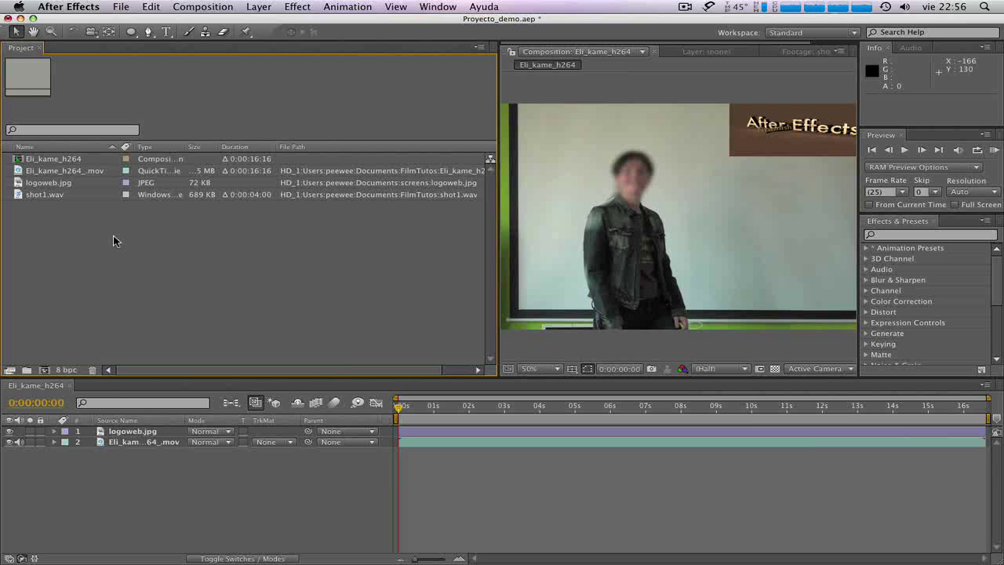
Save the project and collect all its source files into a folder named demo_folder inside ae3_files.
{"action": "left_click", "coordinate": [124, 7]}
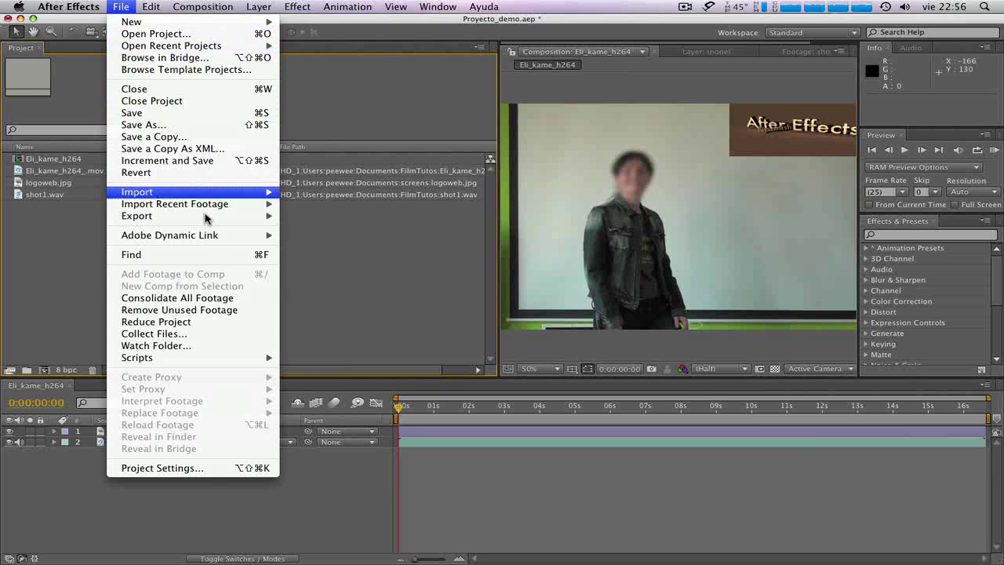
{"action": "left_click", "coordinate": [198, 334]}
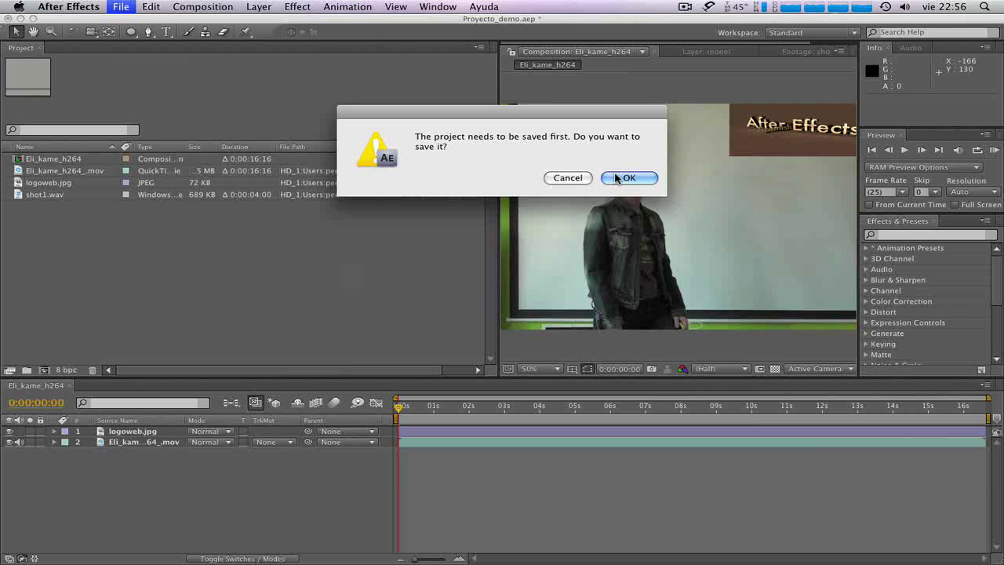
{"action": "left_click", "coordinate": [621, 178]}
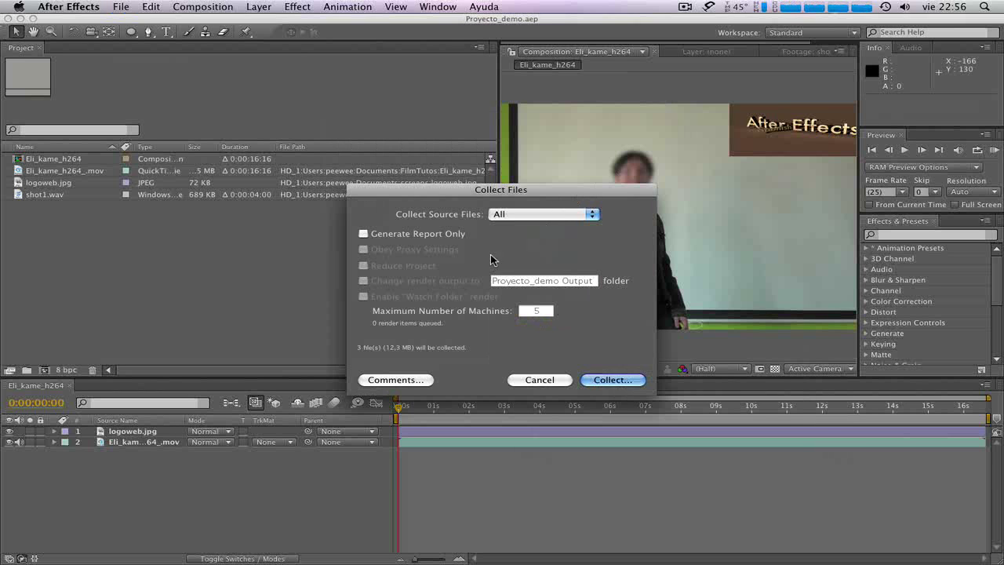
{"action": "left_click", "coordinate": [610, 380]}
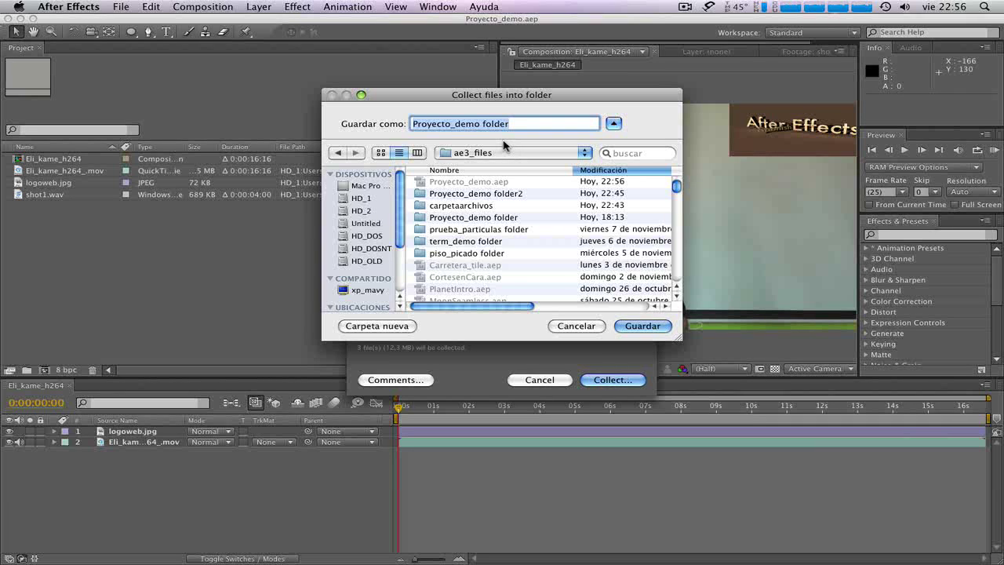
{"action": "type", "text": "dem"}
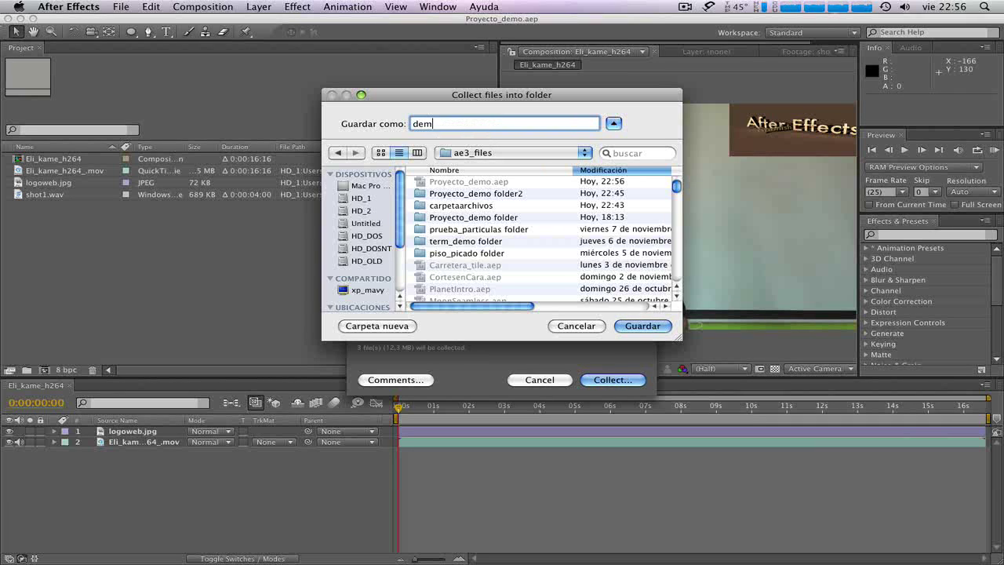
{"action": "type", "text": "o_flod"}
{"action": "key", "text": "BackSpace"}
{"action": "key", "text": "BackSpace"}
{"action": "key", "text": "BackSpace"}
{"action": "type", "text": "older"}
{"action": "key", "text": "Return"}
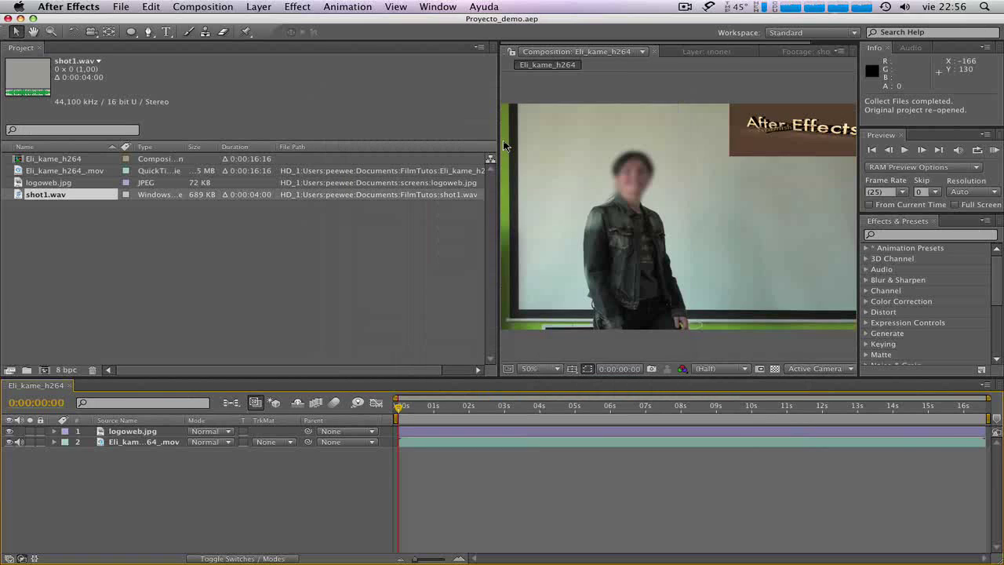
Switch to Finder and open demo_folder inside ae3_files on the HD_DOS drive.
{"action": "key", "text": "super+Tab"}
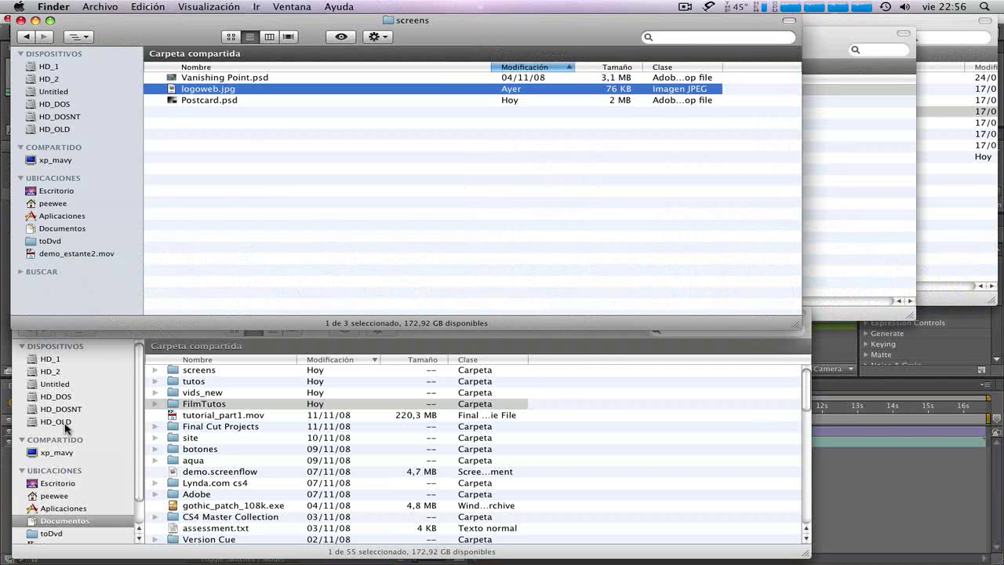
{"action": "left_click", "coordinate": [56, 421]}
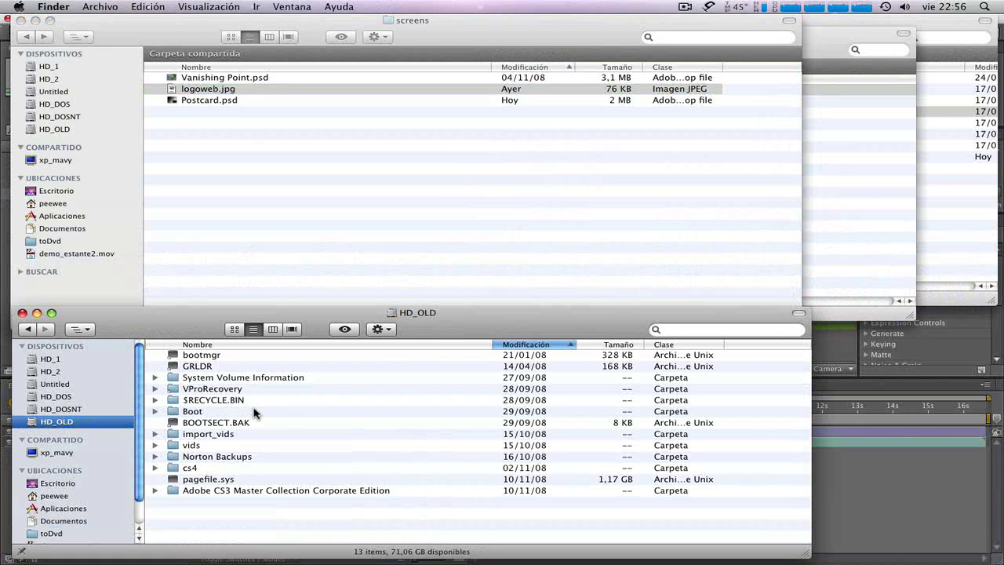
{"action": "left_click", "coordinate": [66, 398]}
{"action": "double_click", "coordinate": [223, 368]}
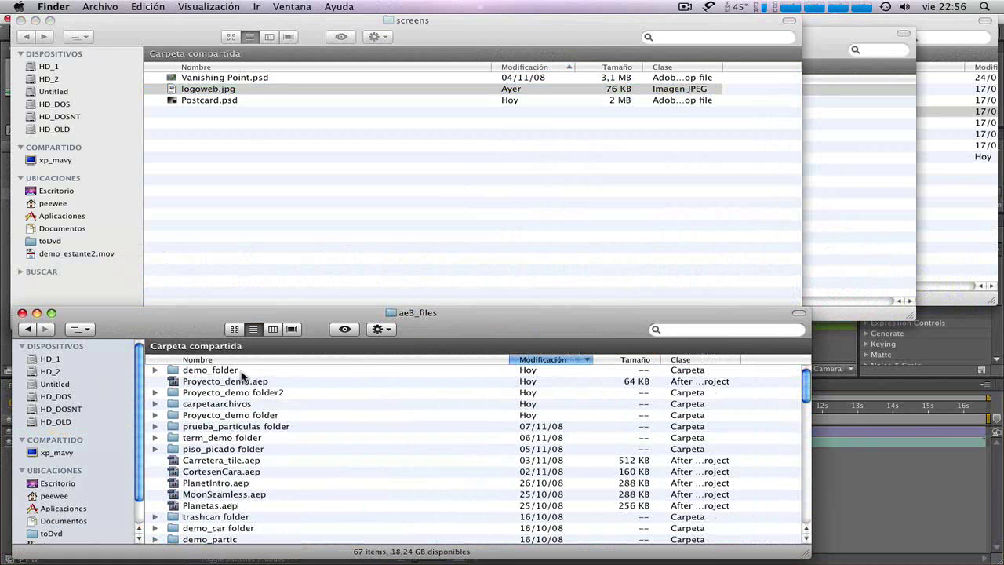
{"action": "double_click", "coordinate": [240, 371]}
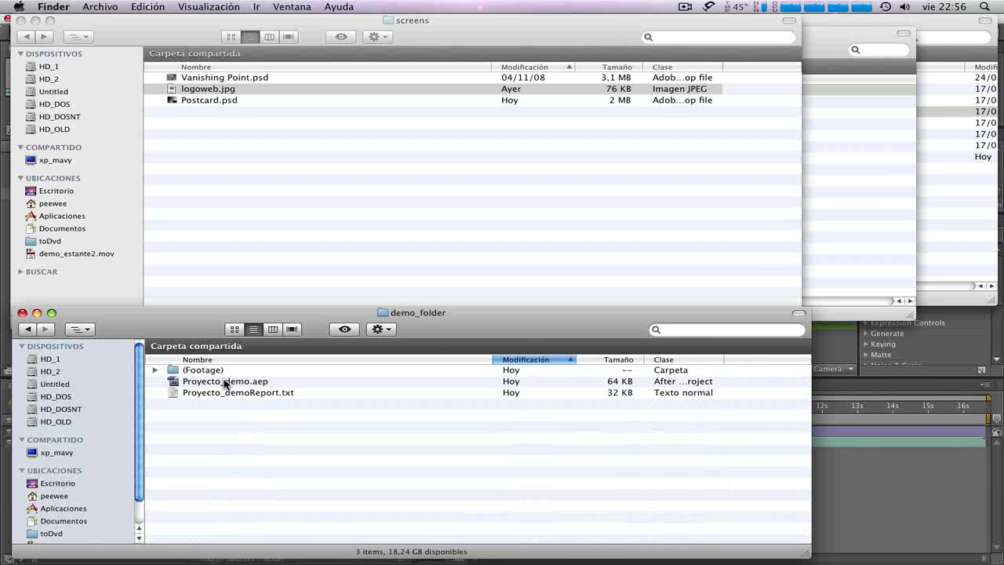
Check the collected Proyecto_demo.aep, then open the (Footage) folder and step through its files down to logoweb.jpg.
{"action": "left_click", "coordinate": [225, 382]}
{"action": "double_click", "coordinate": [217, 371]}
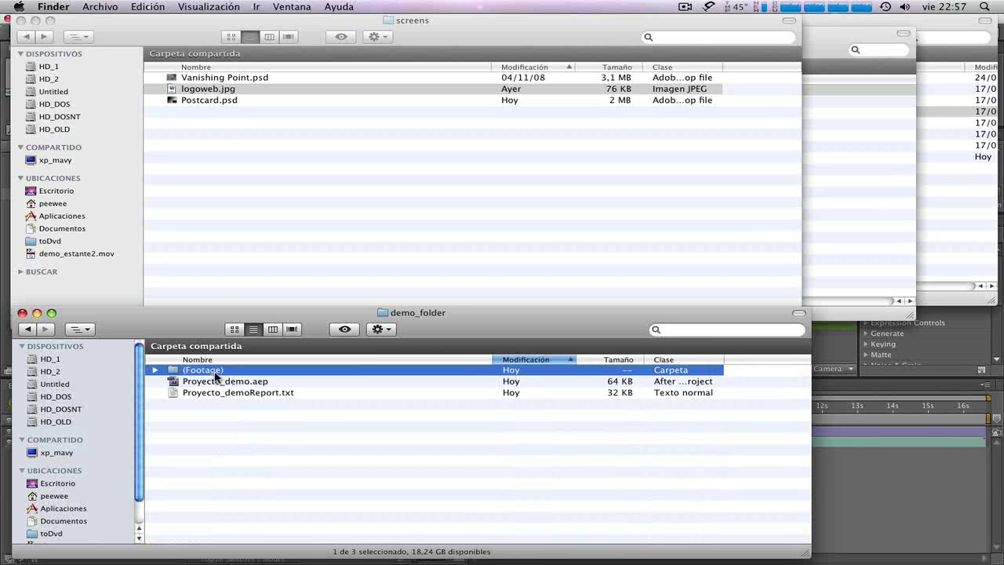
{"action": "left_click", "coordinate": [213, 372]}
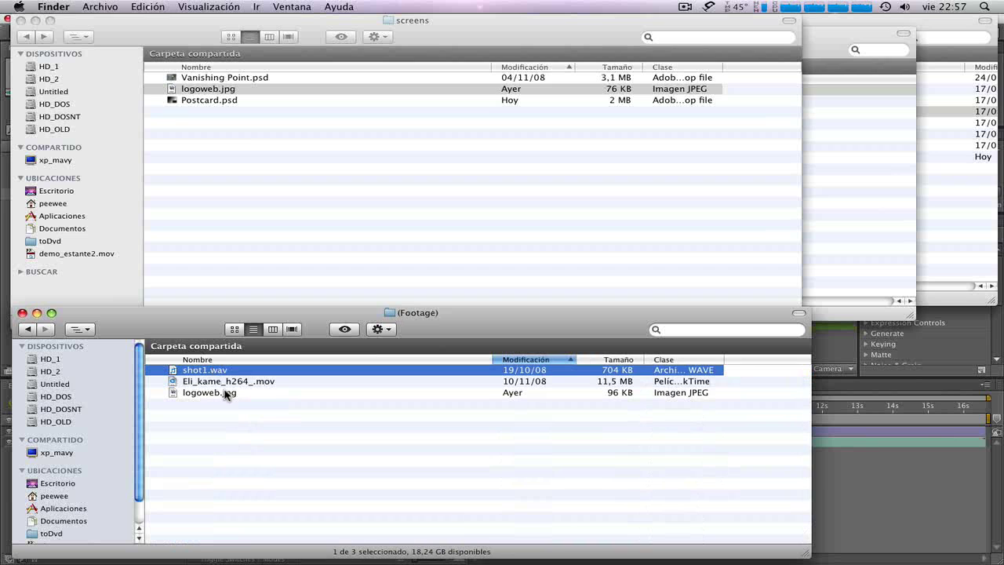
{"action": "key", "text": "Down"}
{"action": "key", "text": "Down"}
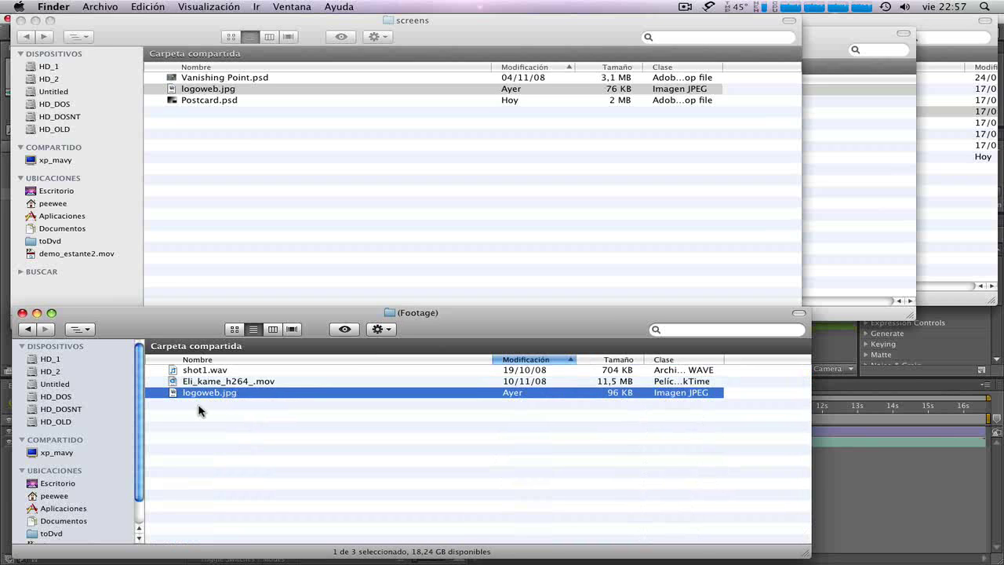
Go back to demo_folder, open Proyecto_demoReport.txt to read the collection report, and close it.
{"action": "left_click", "coordinate": [28, 330]}
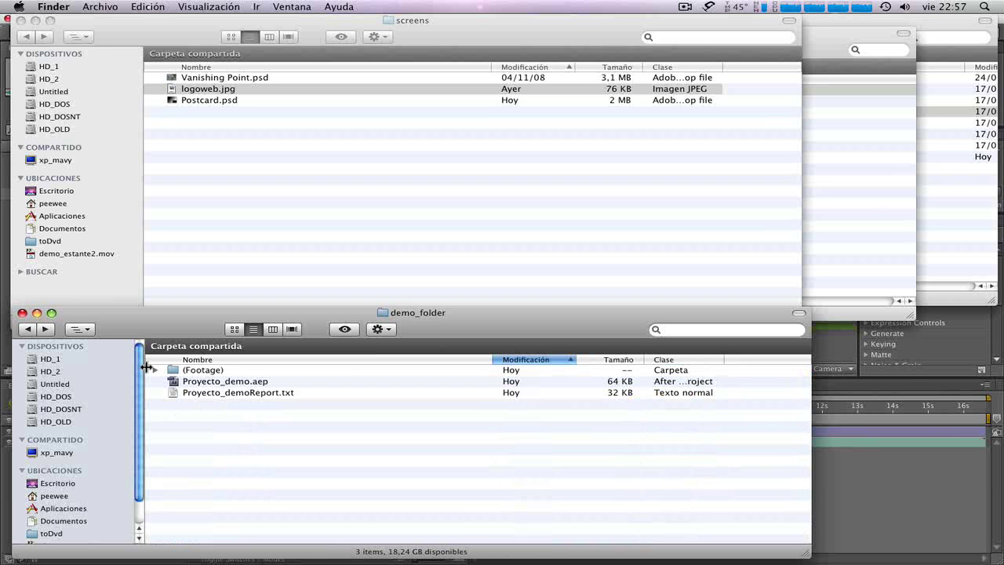
{"action": "double_click", "coordinate": [203, 392]}
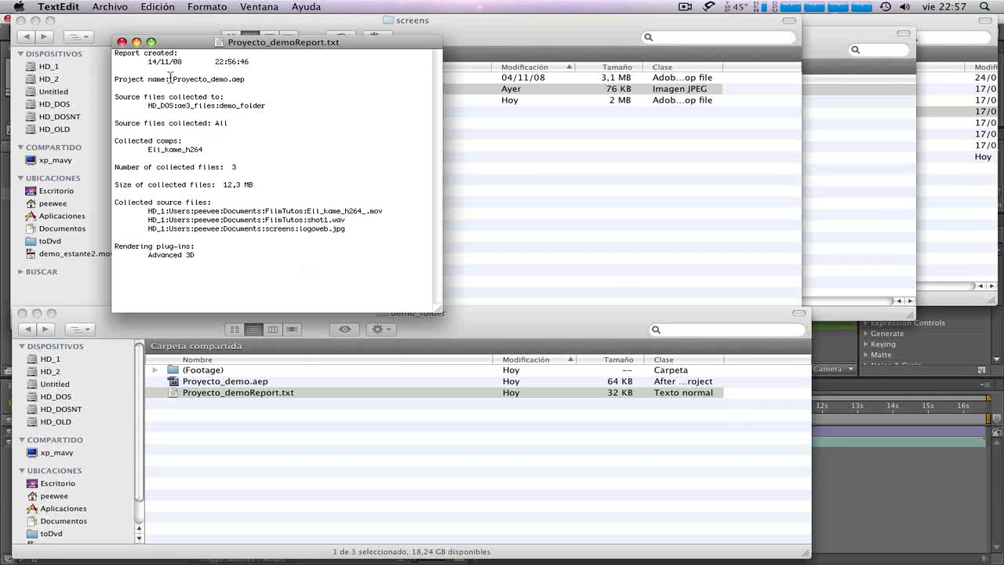
{"action": "left_click", "coordinate": [121, 42]}
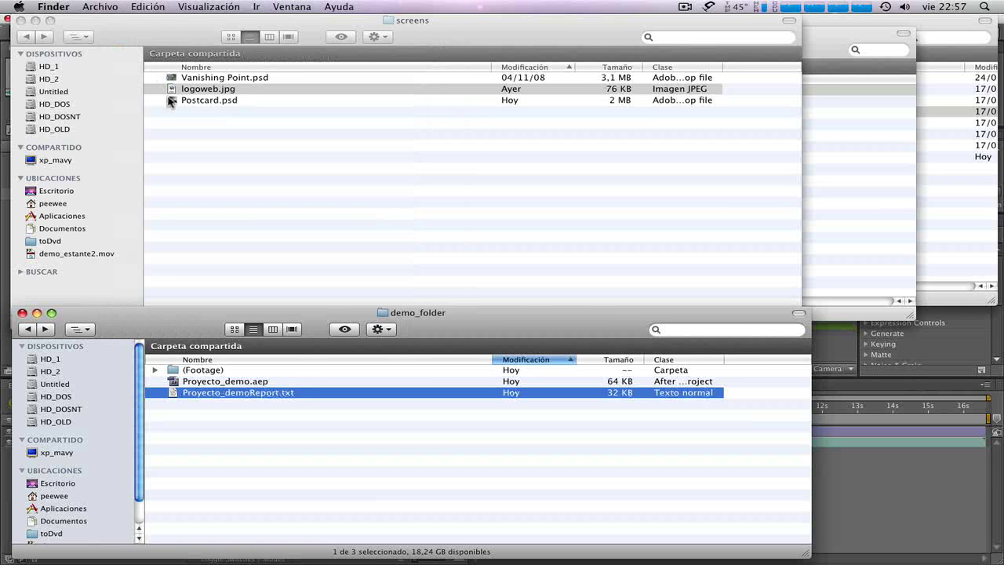
Switch to After Effects, start importing a file into the project, and browse to the FilmTutos folder.
{"action": "key", "text": "super+Tab"}
{"action": "key", "text": "super+Tab"}
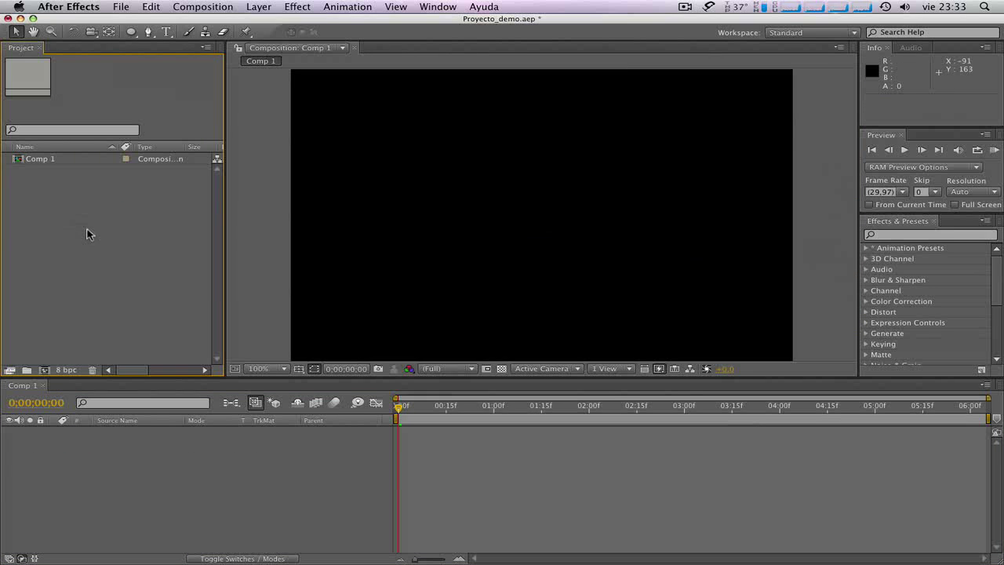
{"action": "right_click", "coordinate": [88, 233]}
{"action": "mouse_move", "coordinate": [140, 272]}
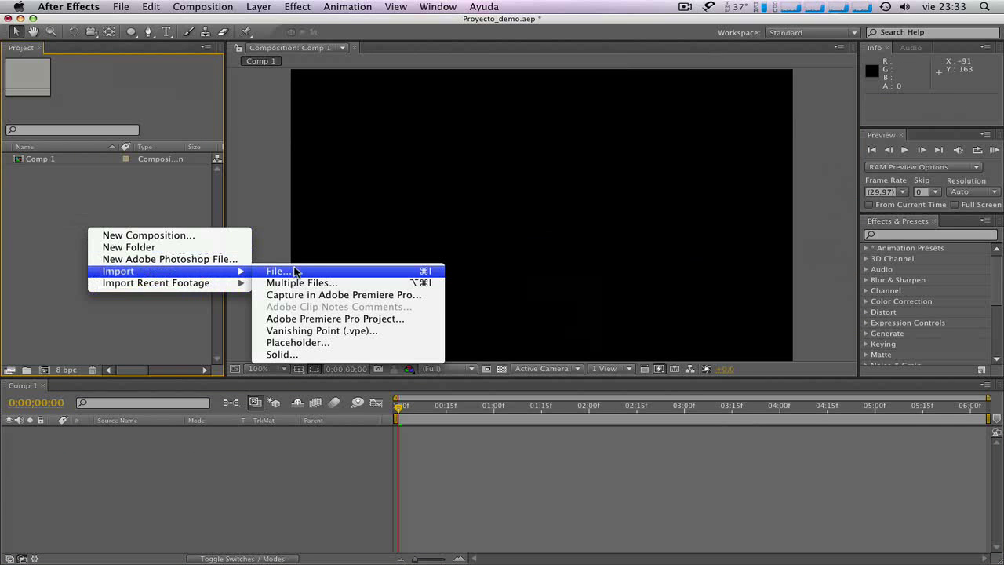
{"action": "left_click", "coordinate": [295, 271]}
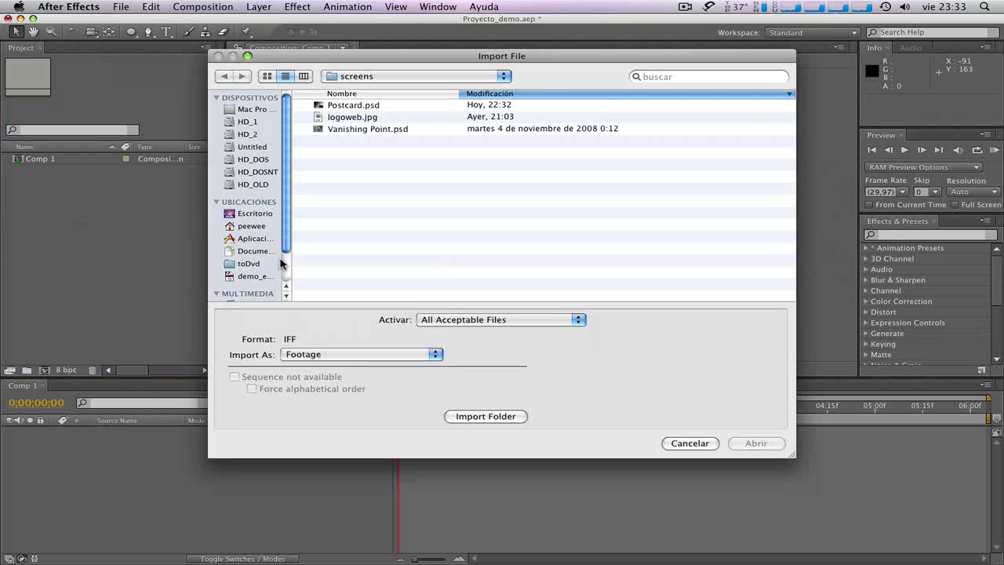
{"action": "left_click", "coordinate": [503, 76]}
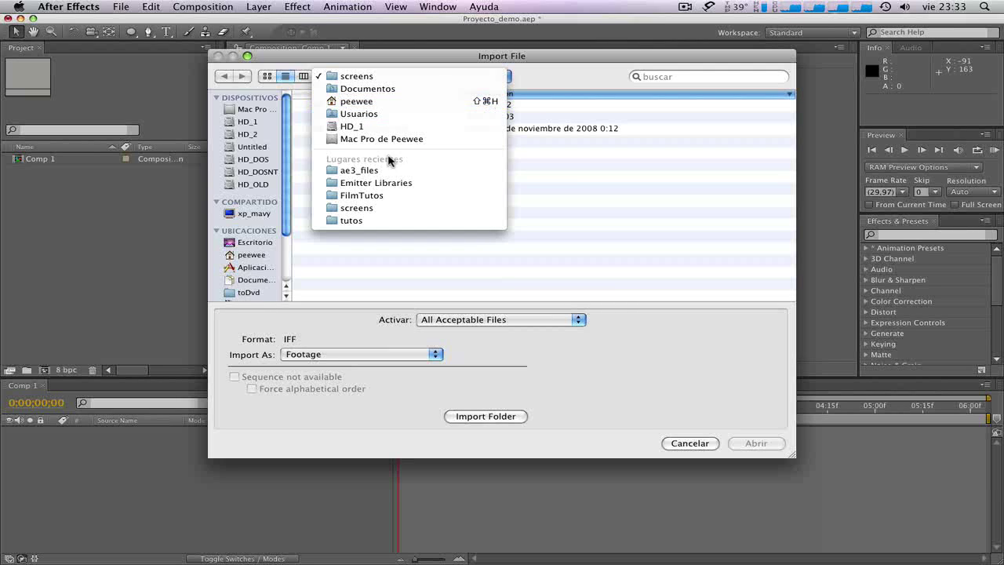
{"action": "left_click", "coordinate": [368, 195]}
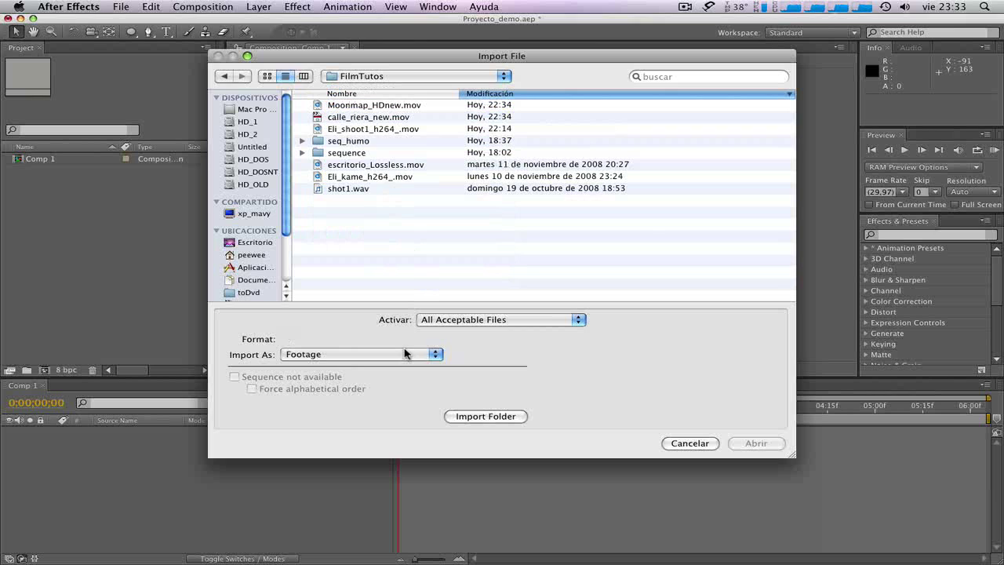
Examine the list of importable file formats, keeping the filter on All Acceptable Files.
{"action": "left_click", "coordinate": [580, 320]}
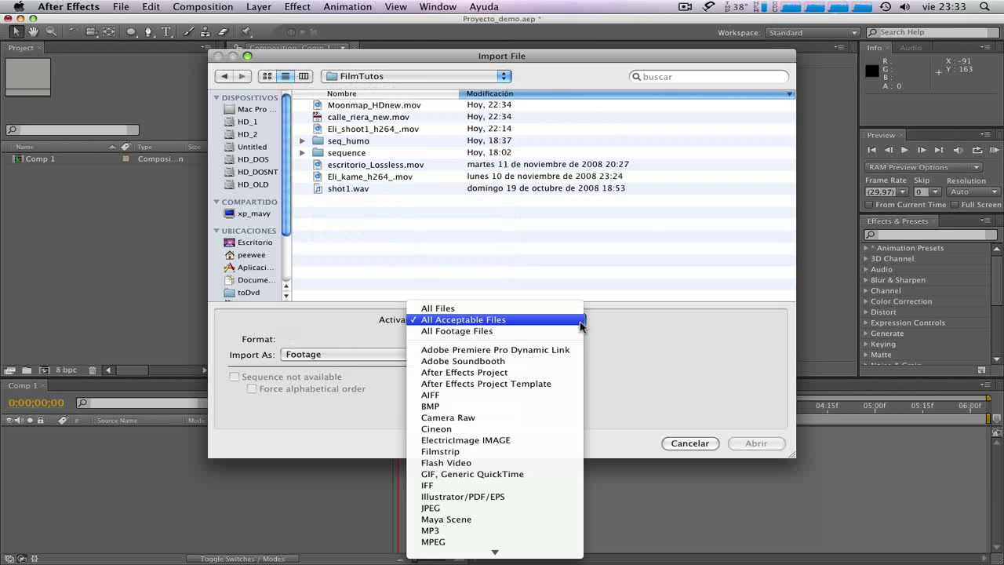
{"action": "scroll", "coordinate": [522, 413], "scroll_direction": "down", "scroll_amount": 3}
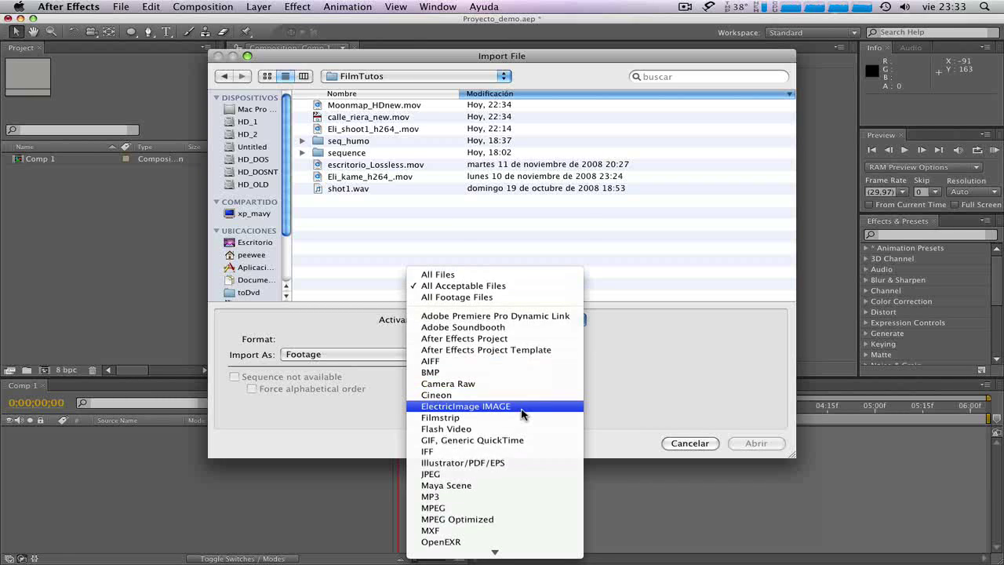
{"action": "scroll", "coordinate": [522, 413], "scroll_direction": "down", "scroll_amount": 6}
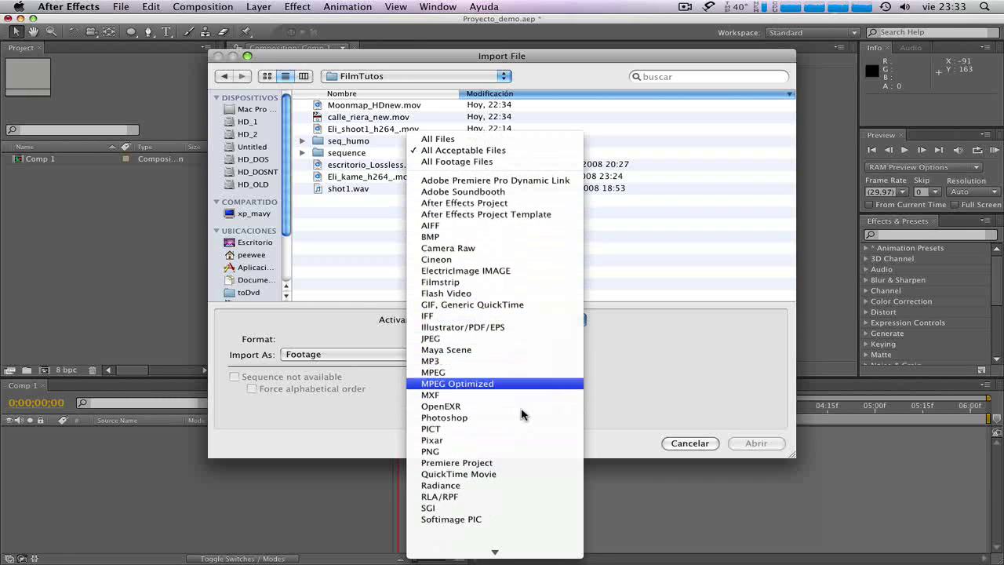
{"action": "scroll", "coordinate": [522, 413], "scroll_direction": "down", "scroll_amount": 2}
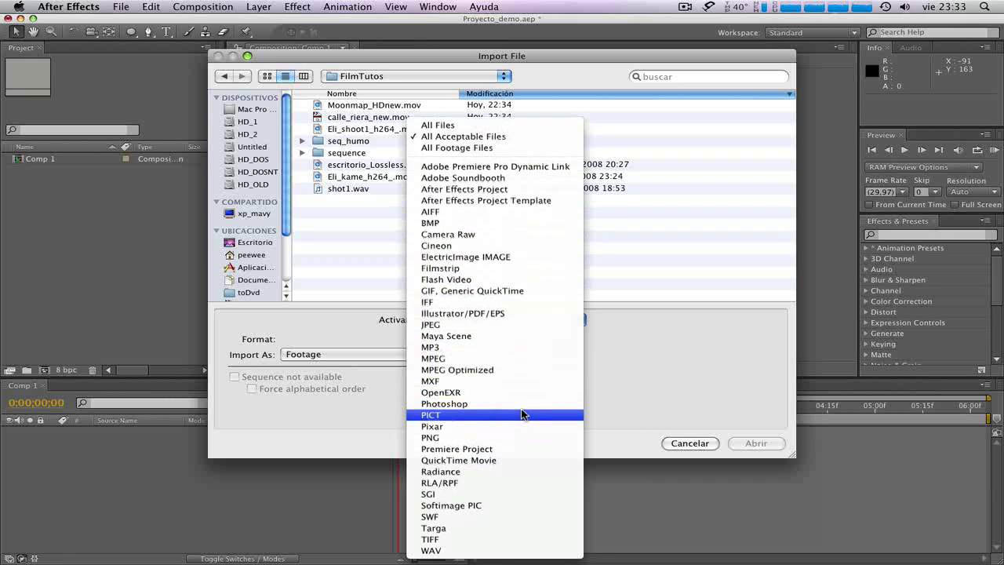
{"action": "left_click", "coordinate": [618, 276]}
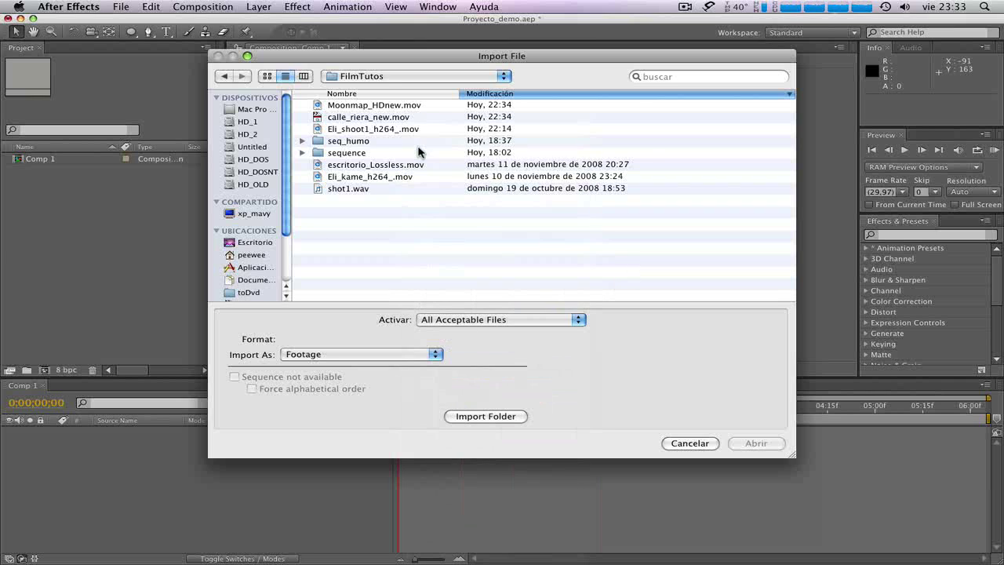
Import Moonmap_HDnew.mov, calle_riera_new.mov, Eli_shoot1_h264_.mov, escritorio_Lossless.mov and Eli_kame_h264_.mov together as footage.
{"action": "left_click", "coordinate": [367, 165]}
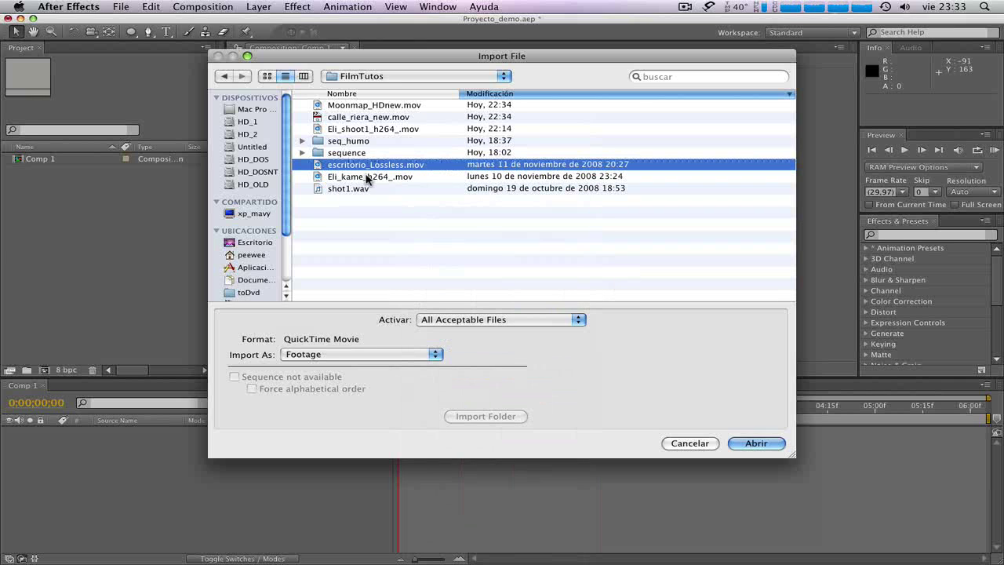
{"action": "left_click", "coordinate": [366, 177]}
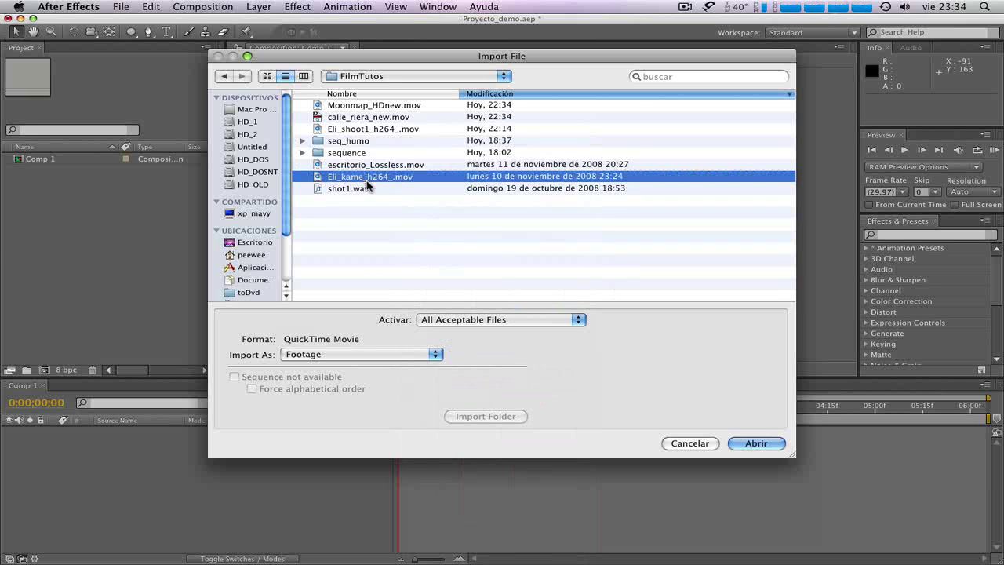
{"action": "left_click", "coordinate": [365, 166], "text": "shift"}
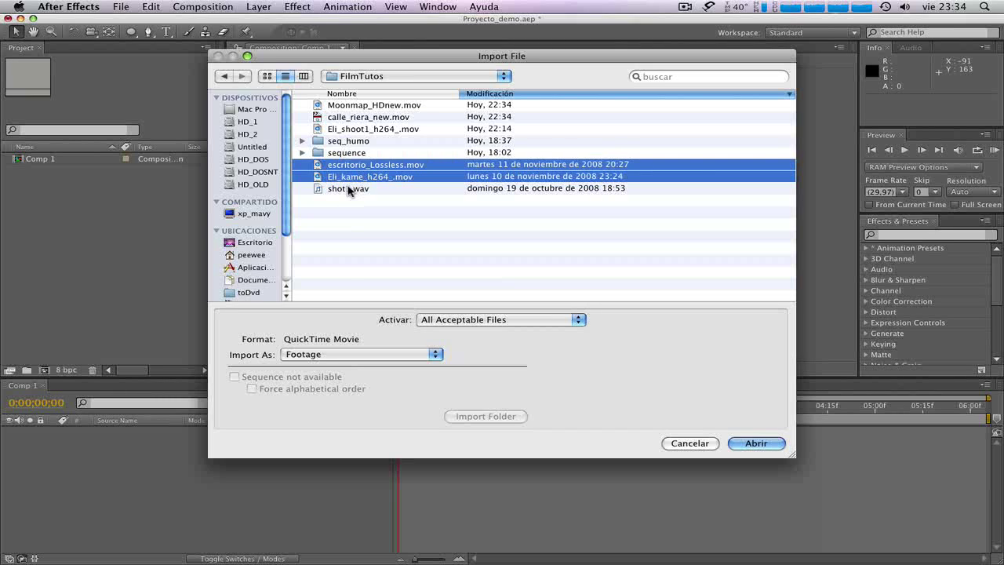
{"action": "left_click", "coordinate": [357, 189], "text": "shift"}
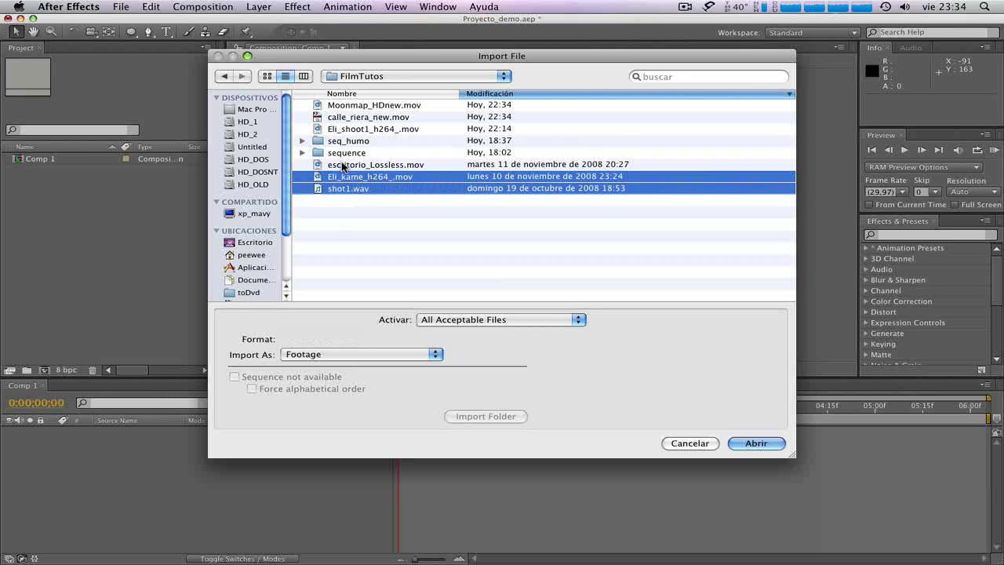
{"action": "left_click", "coordinate": [342, 165], "text": "shift"}
{"action": "left_click", "coordinate": [354, 129], "text": "super"}
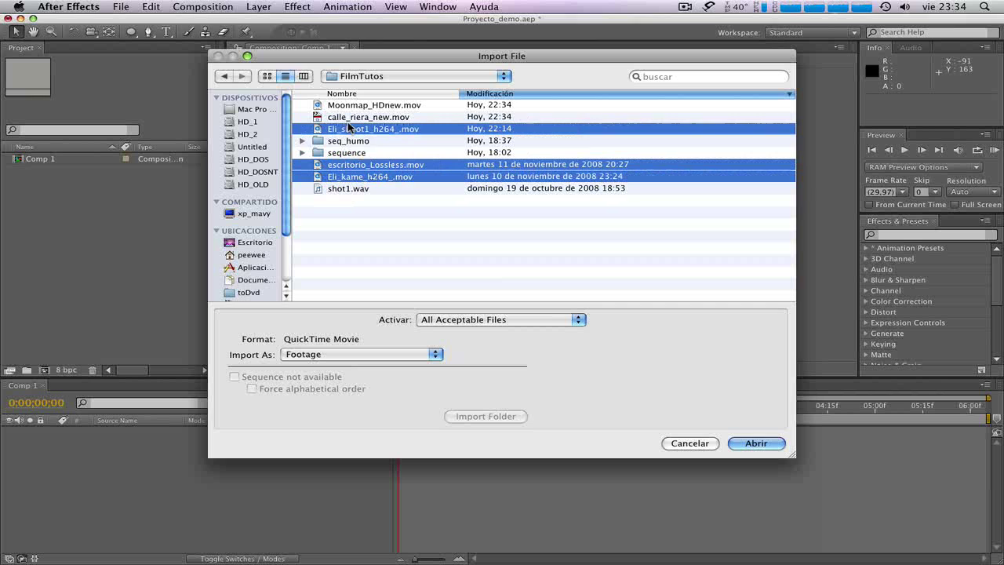
{"action": "left_click", "coordinate": [352, 104], "text": "shift"}
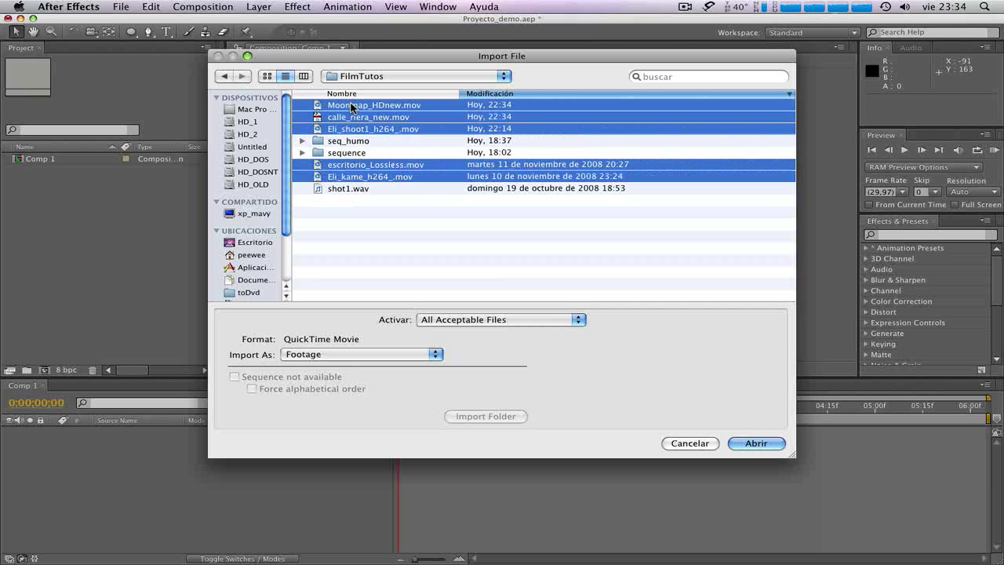
{"action": "left_click", "coordinate": [753, 443]}
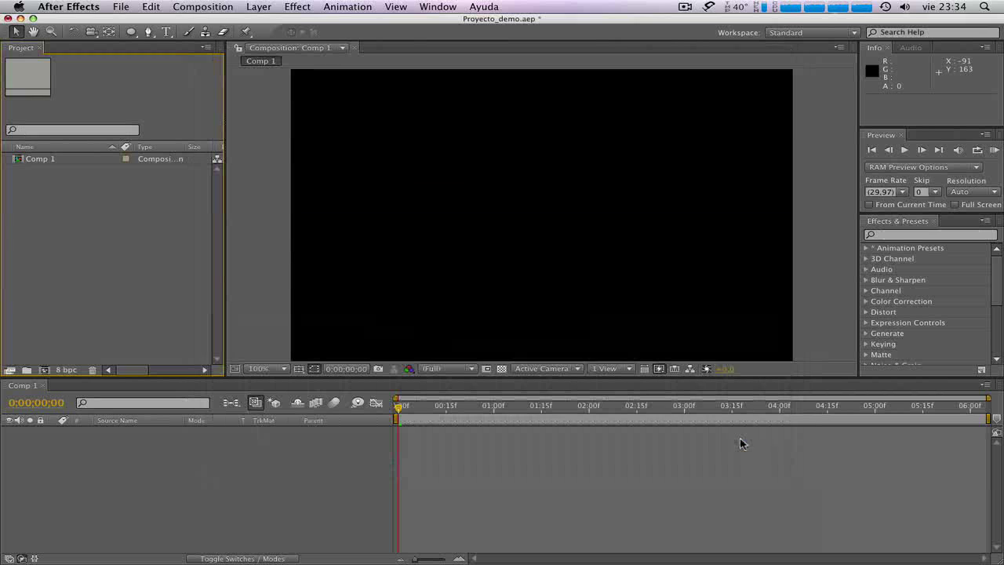
Import Vanishing Point.psd from the screens folder as a Composition with Editable Layer Styles and Live Photoshop 3D.
{"action": "right_click", "coordinate": [78, 249]}
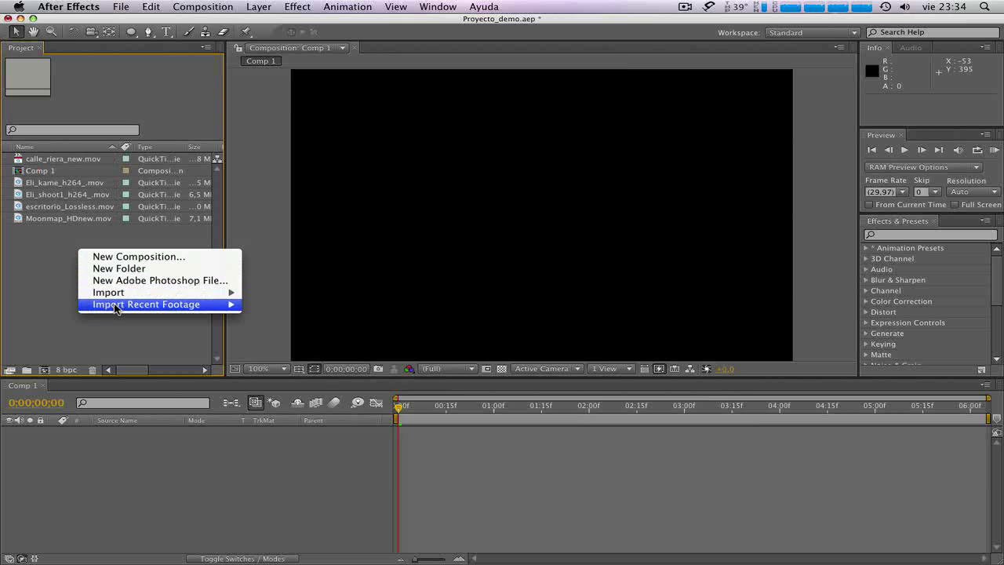
{"action": "mouse_move", "coordinate": [118, 293]}
{"action": "left_click", "coordinate": [262, 292]}
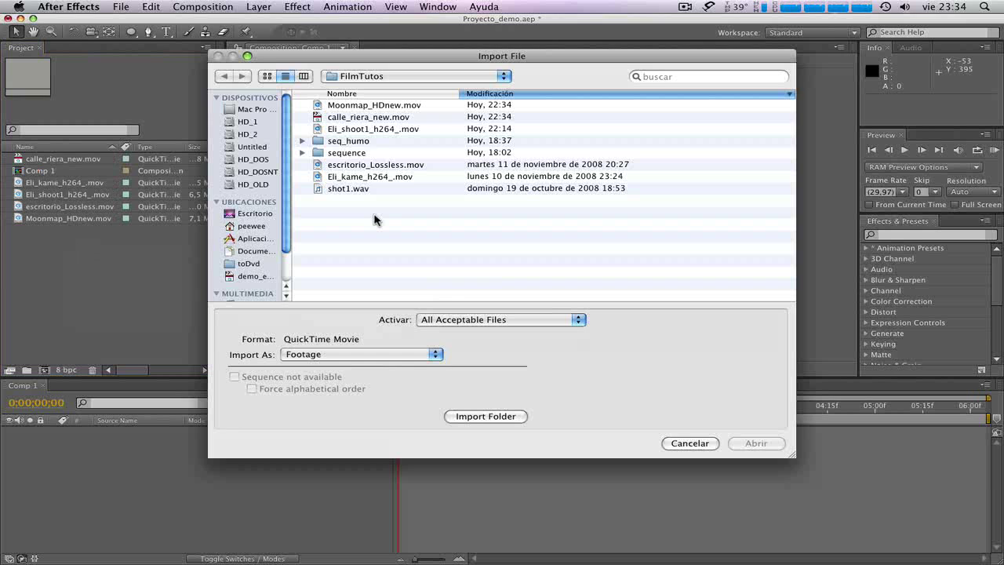
{"action": "left_click", "coordinate": [504, 76]}
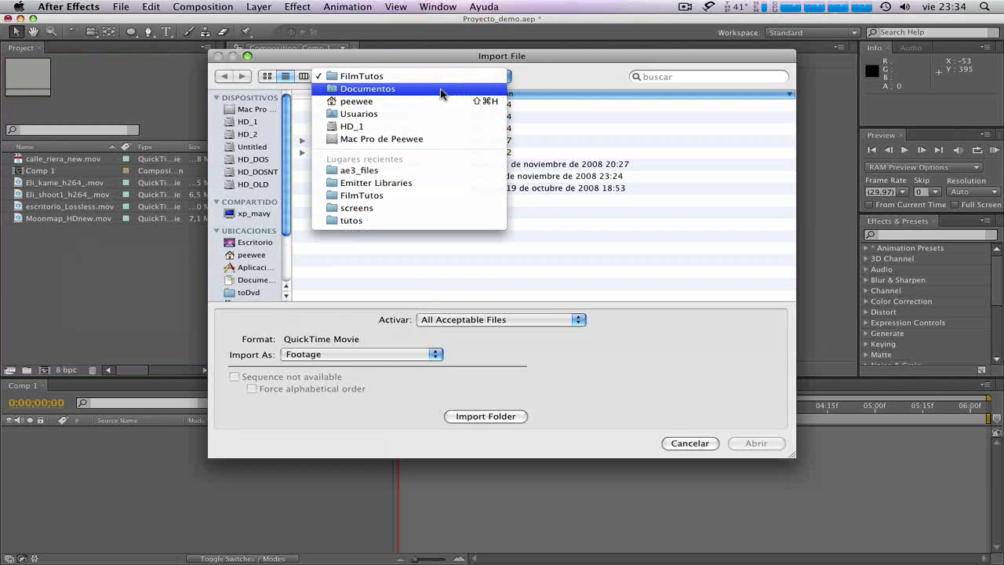
{"action": "left_click", "coordinate": [414, 208]}
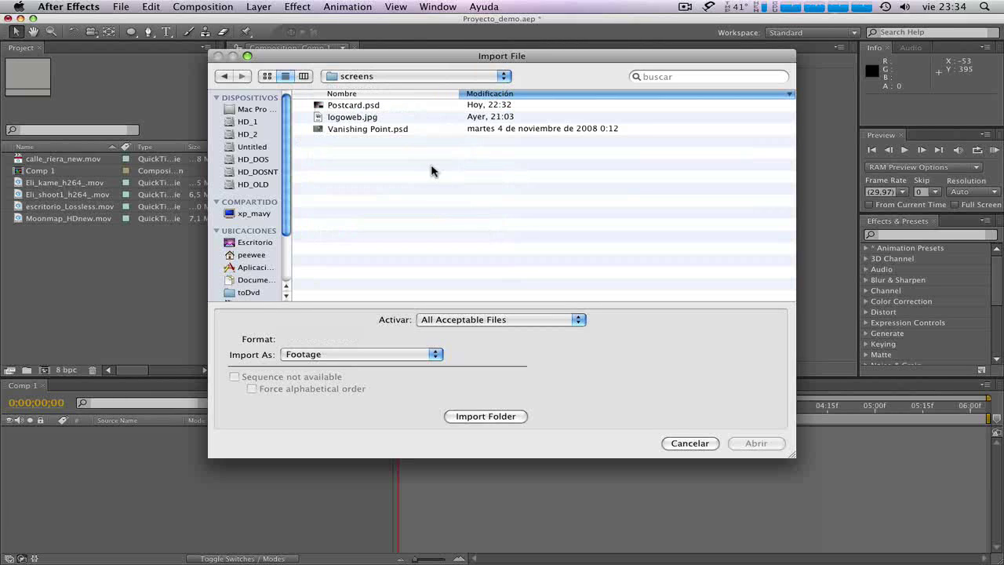
{"action": "left_click", "coordinate": [376, 130]}
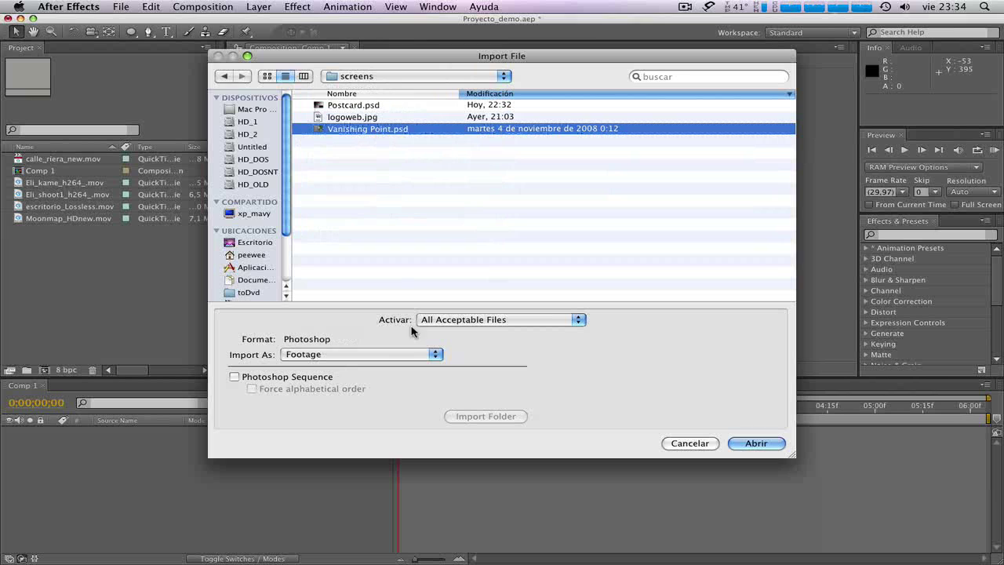
{"action": "left_click", "coordinate": [436, 354]}
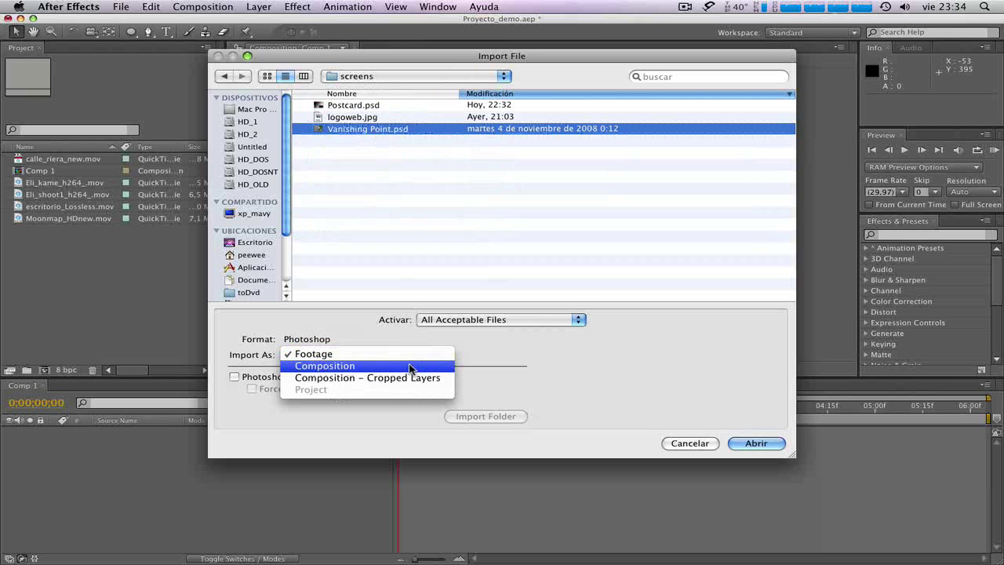
{"action": "left_click", "coordinate": [409, 365]}
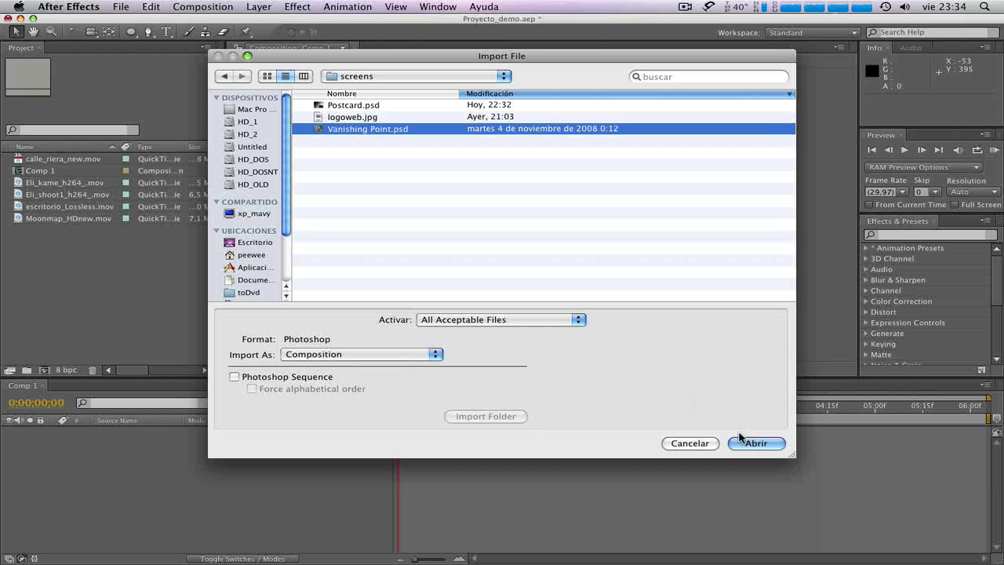
{"action": "left_click", "coordinate": [754, 444]}
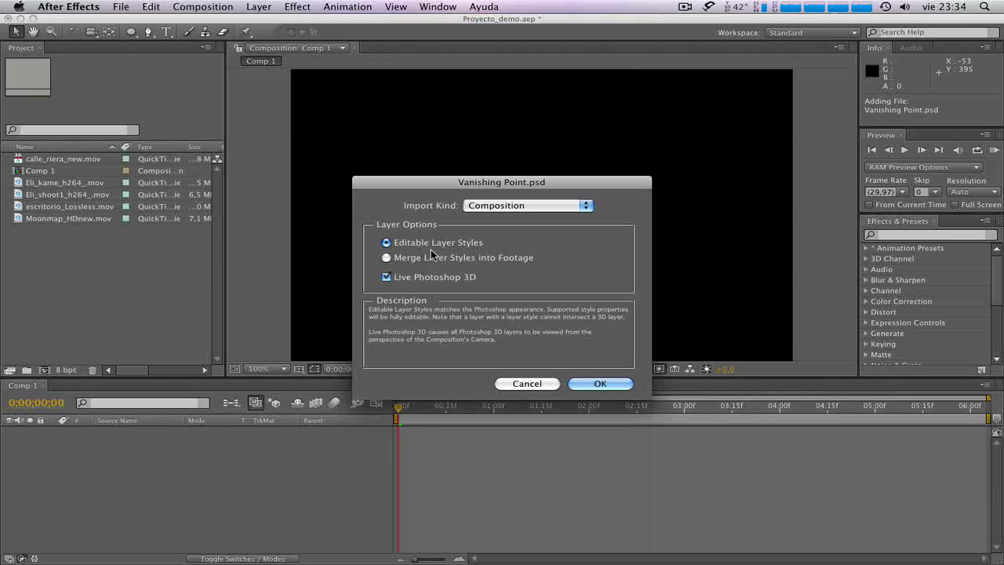
{"action": "left_click", "coordinate": [587, 380]}
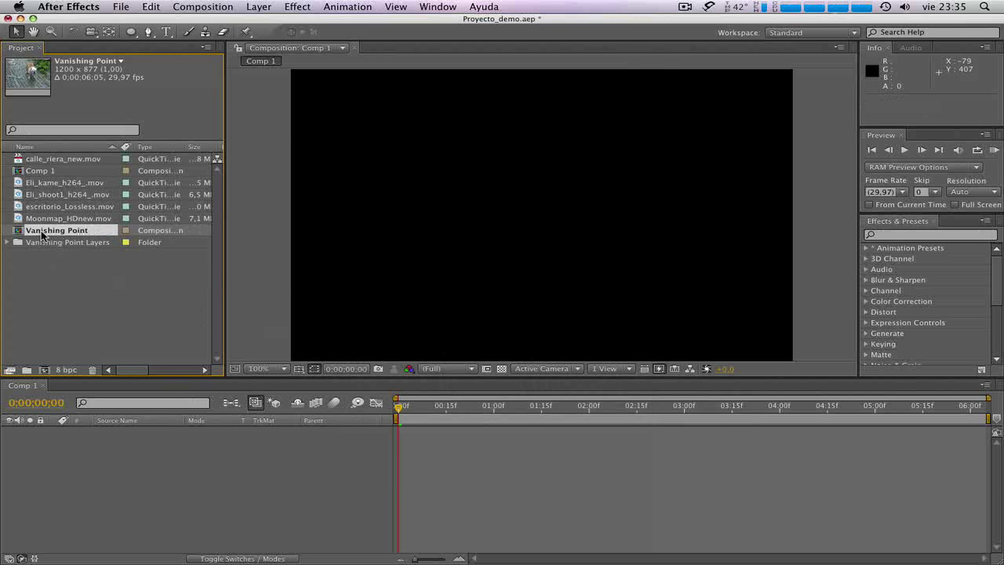
Add the Vanishing Point composition to the Comp 1 timeline as a layer.
{"action": "left_click", "coordinate": [55, 272]}
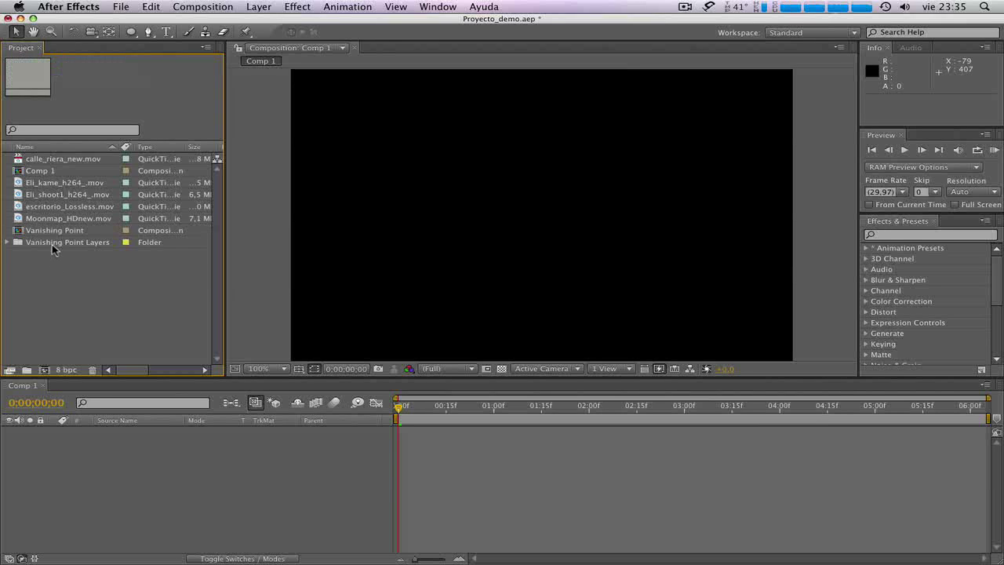
{"action": "left_click", "coordinate": [53, 234]}
{"action": "left_click_drag", "start_coordinate": [54, 234], "coordinate": [127, 439]}
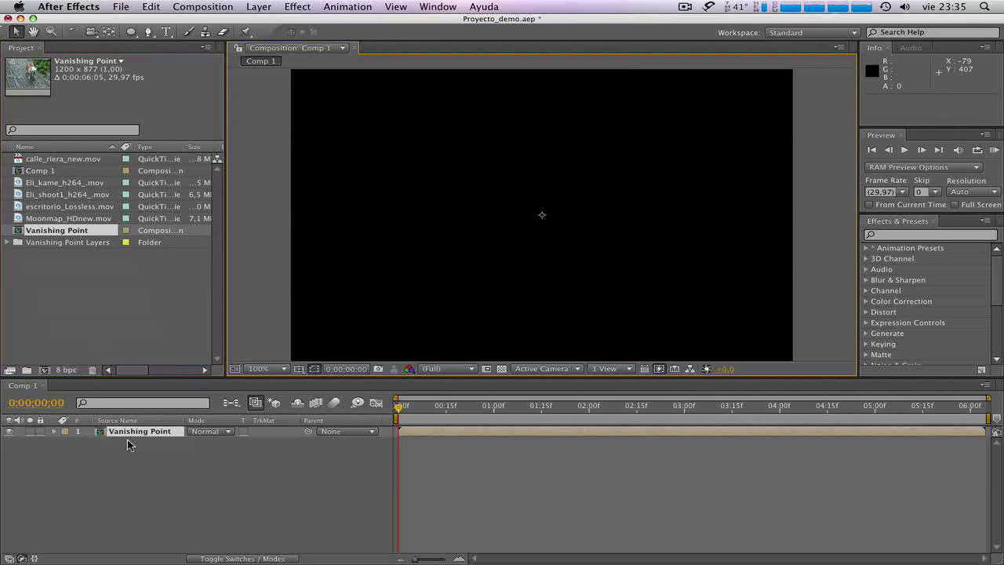
{"action": "key", "text": "comma"}
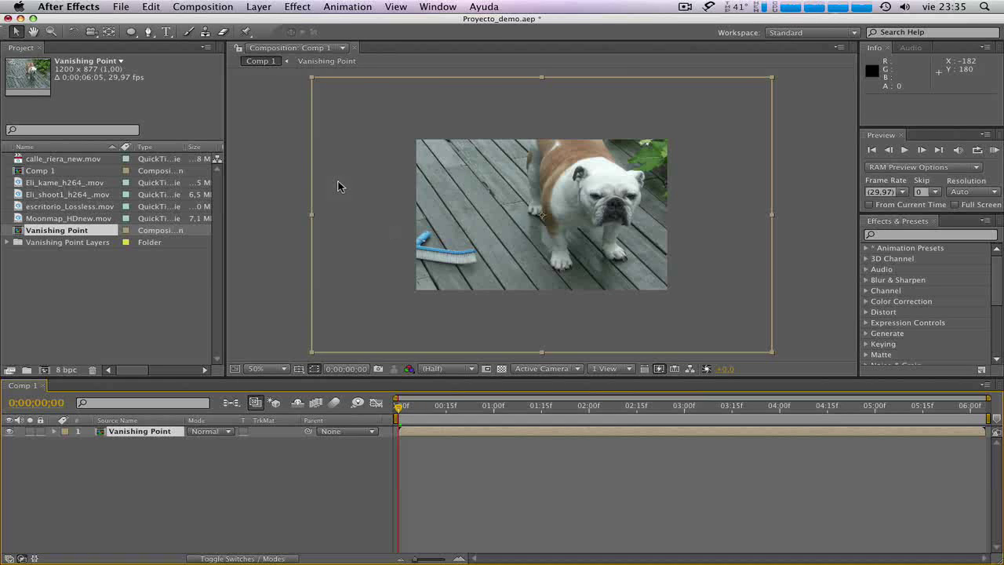
Scale the Vanishing Point layer with Fit to Comp so it fills Comp 1's frame.
{"action": "left_click", "coordinate": [197, 8]}
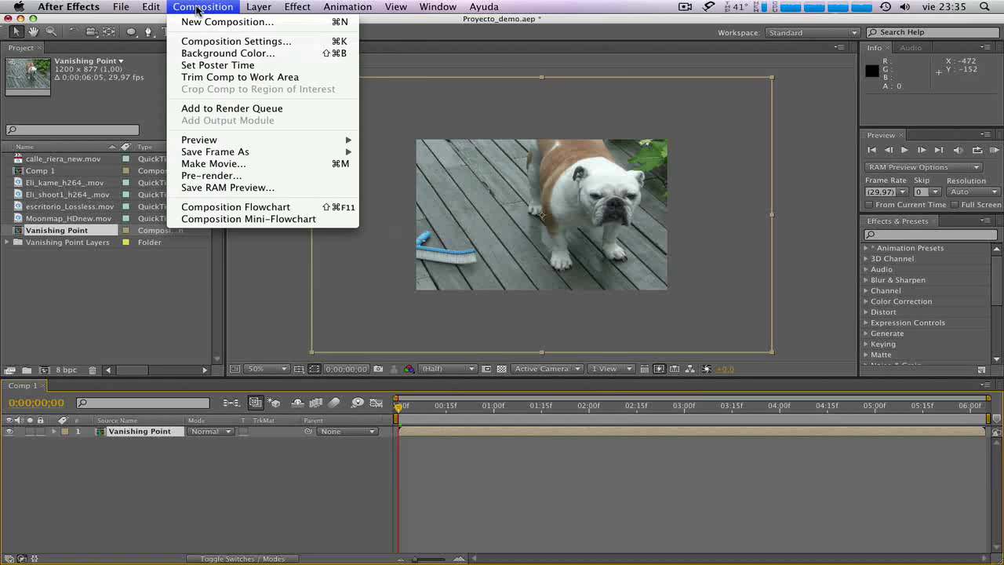
{"action": "left_click", "coordinate": [197, 8]}
{"action": "left_click", "coordinate": [251, 8]}
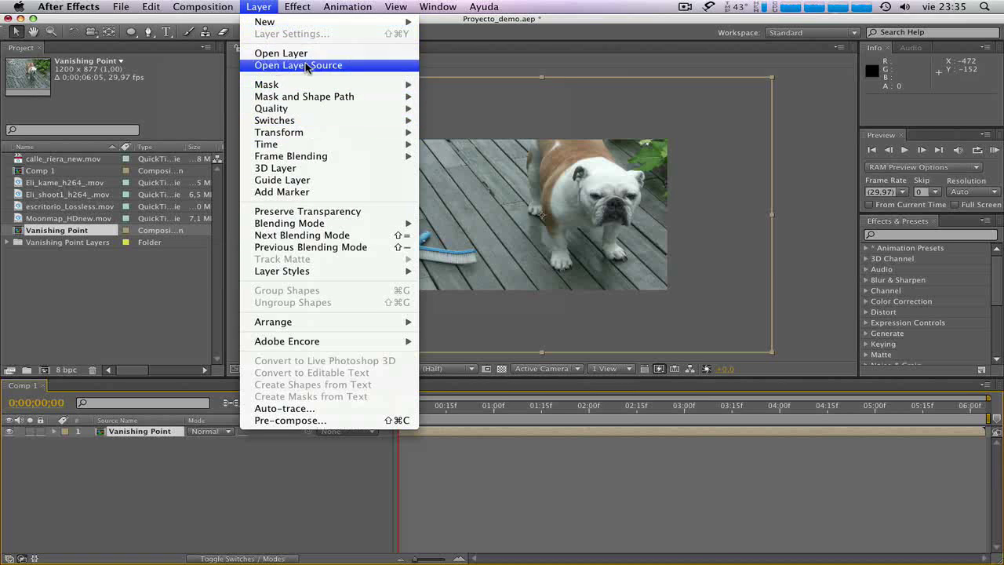
{"action": "mouse_move", "coordinate": [324, 133]}
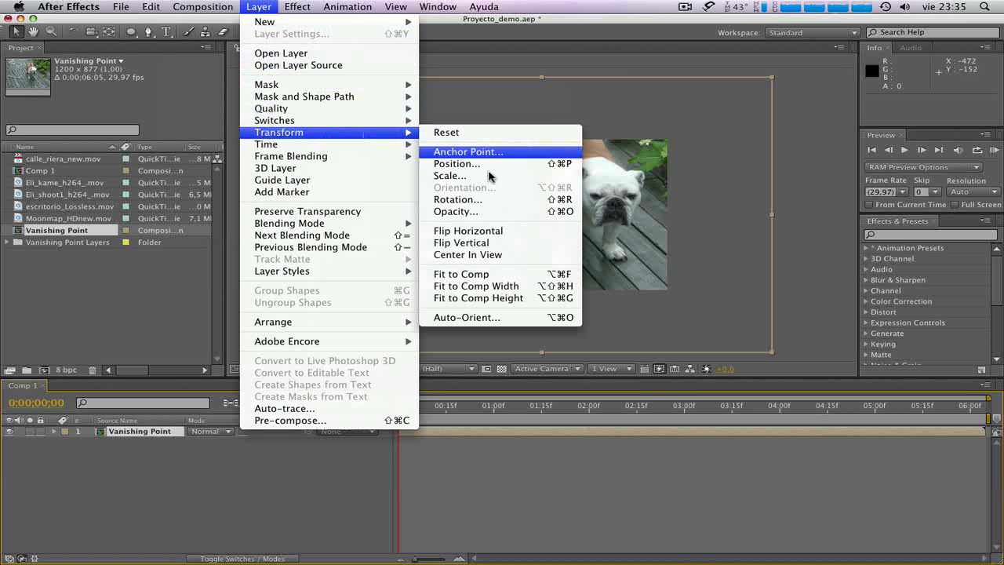
{"action": "left_click", "coordinate": [466, 274]}
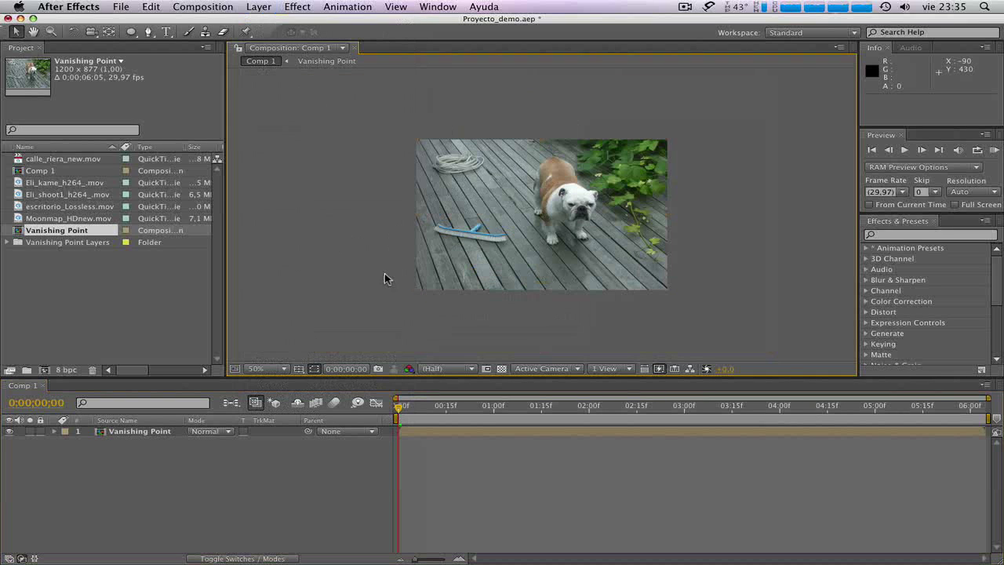
{"action": "key", "text": "slash"}
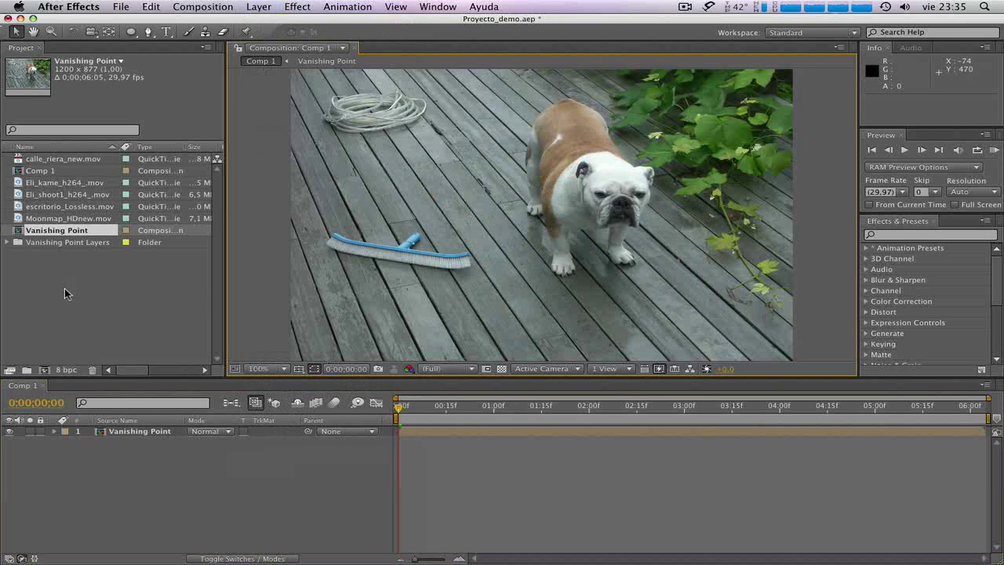
Open the nested Vanishing Point composition to inspect its Photoshop layer, and close it to return to Comp 1.
{"action": "left_click", "coordinate": [146, 467]}
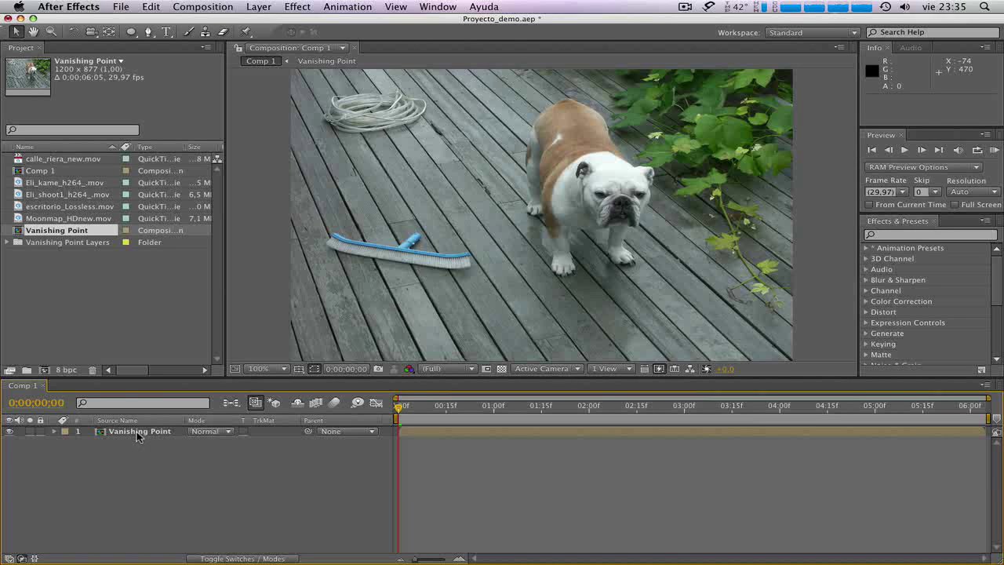
{"action": "double_click", "coordinate": [136, 432]}
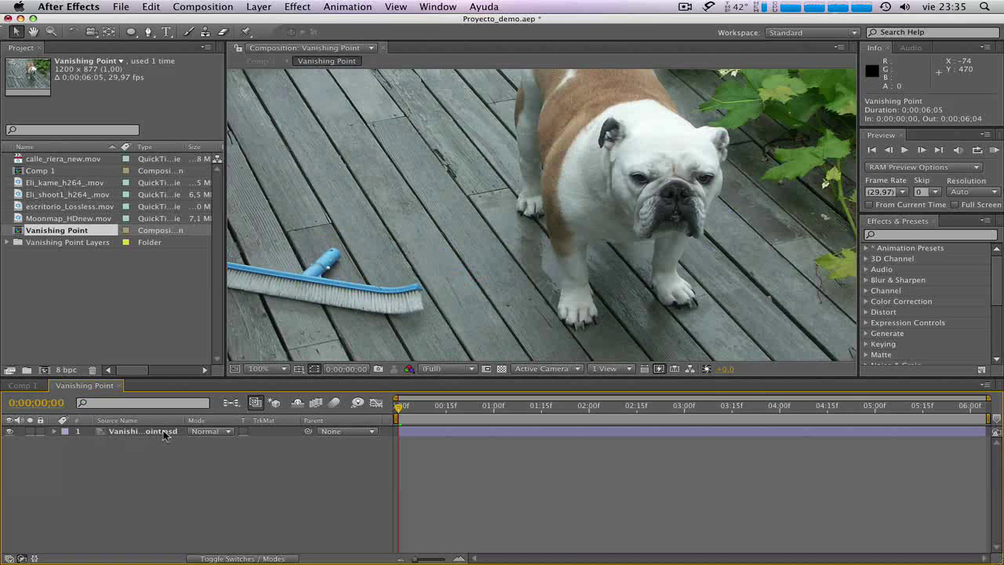
{"action": "left_click", "coordinate": [120, 385]}
Import Postcard.psd from the screens folder as a Composition and add it to Comp 1 above the Vanishing Point layer.
{"action": "right_click", "coordinate": [139, 299]}
{"action": "mouse_move", "coordinate": [201, 353]}
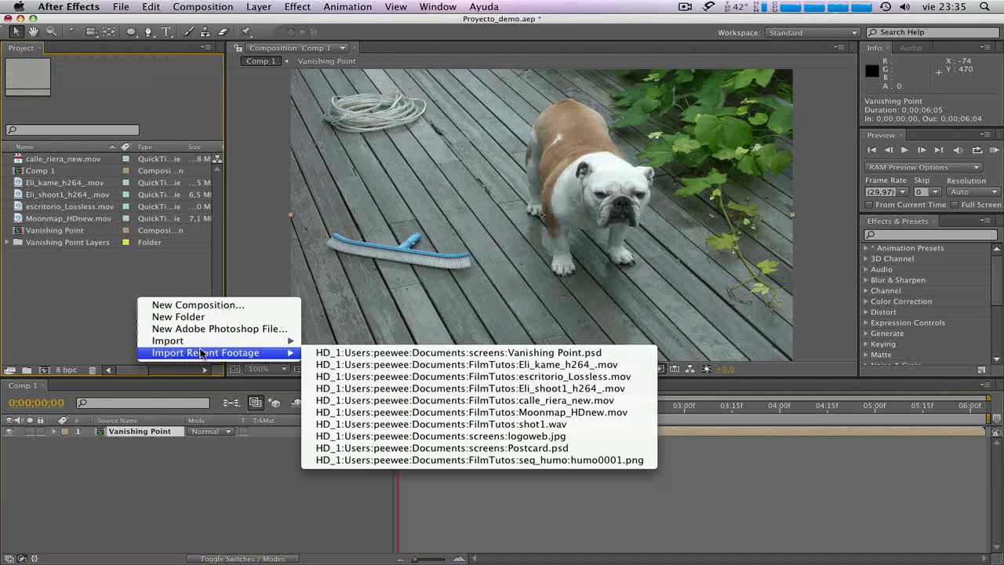
{"action": "mouse_move", "coordinate": [243, 340]}
{"action": "key", "text": "super+i"}
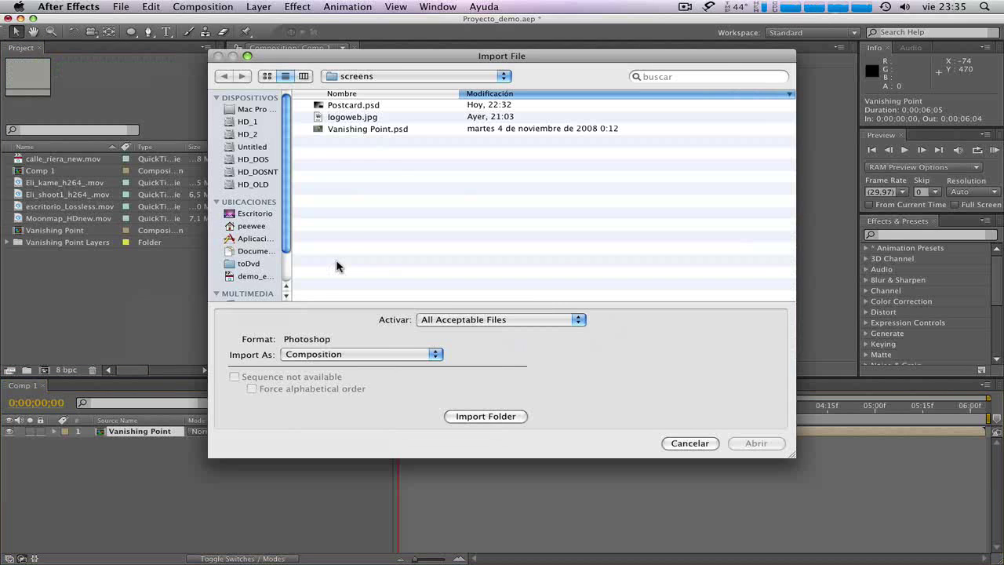
{"action": "left_click", "coordinate": [365, 106]}
{"action": "left_click", "coordinate": [427, 355]}
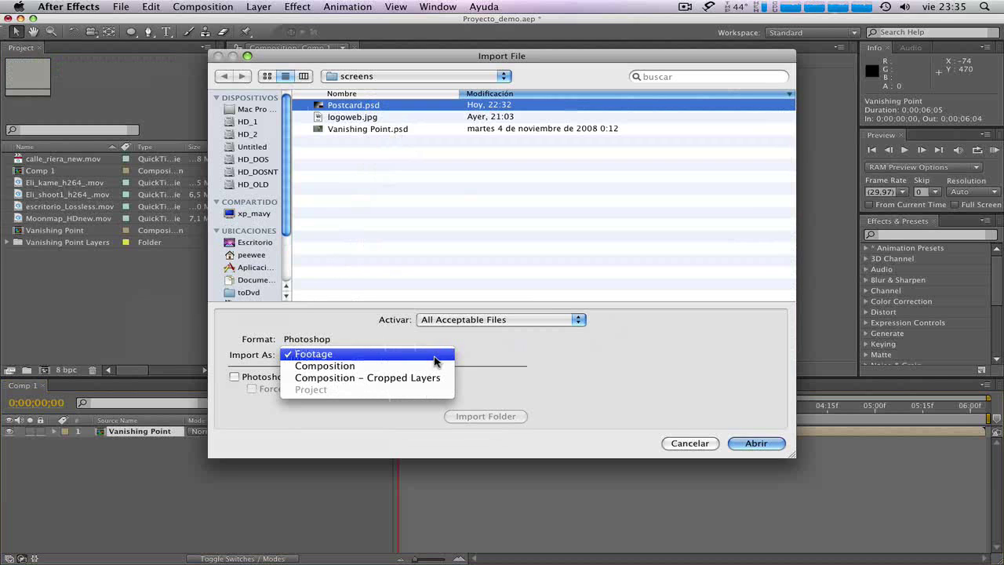
{"action": "left_click", "coordinate": [378, 369]}
{"action": "left_click", "coordinate": [755, 443]}
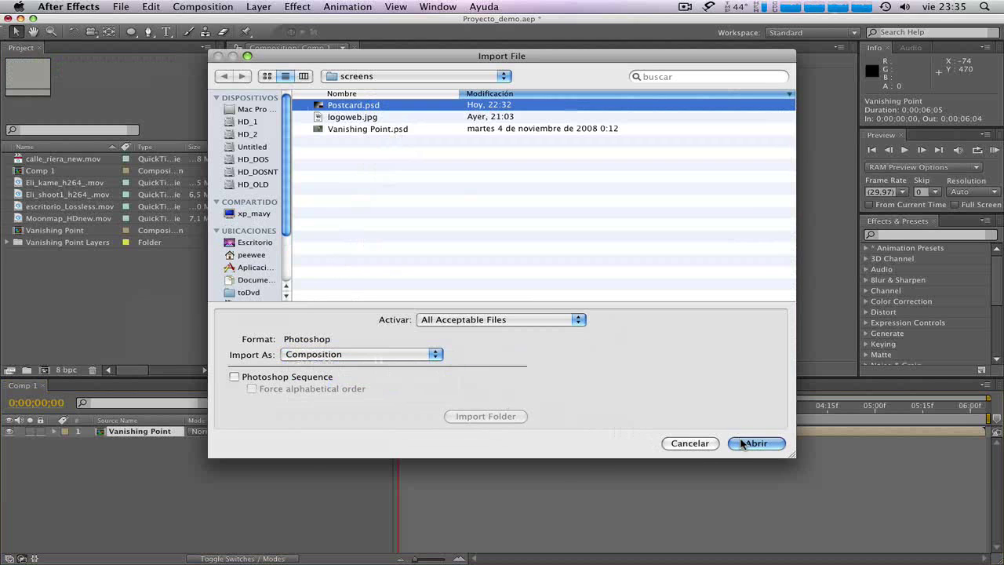
{"action": "left_click", "coordinate": [605, 384]}
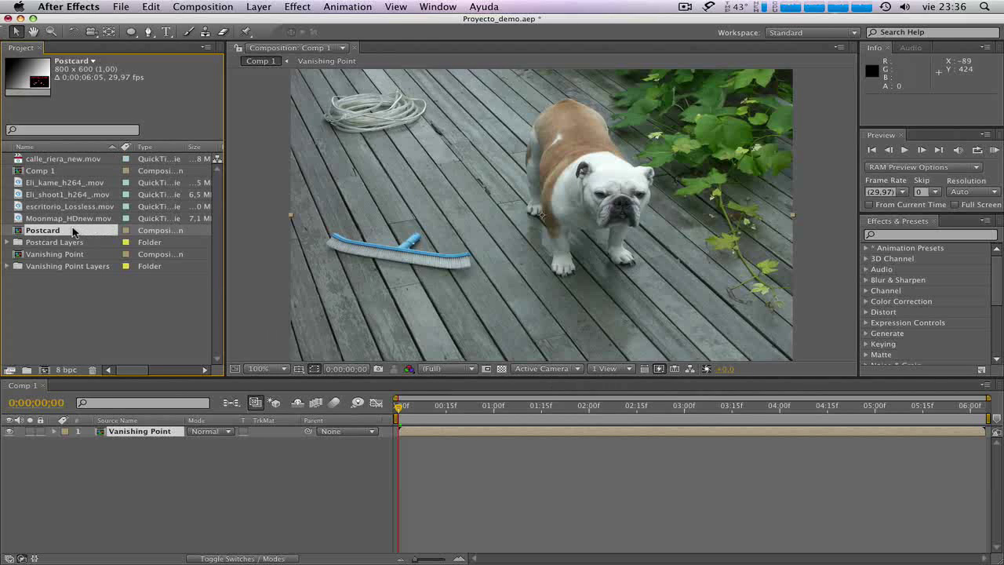
{"action": "left_click_drag", "start_coordinate": [35, 234], "coordinate": [149, 430]}
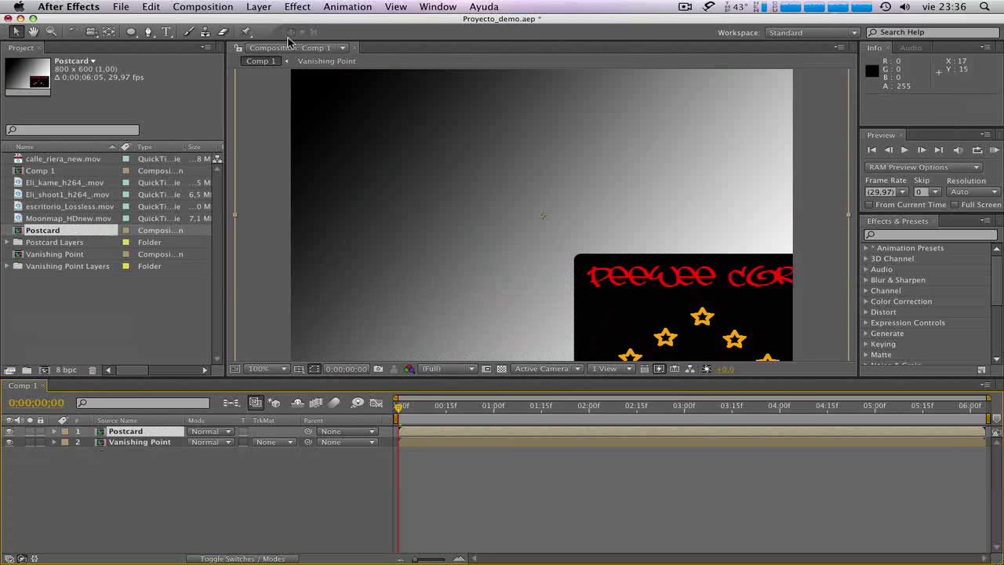
Scale the Postcard layer with Fit to Comp and move the Vanishing Point layer above it in the stack.
{"action": "left_click", "coordinate": [265, 7]}
{"action": "mouse_move", "coordinate": [324, 156]}
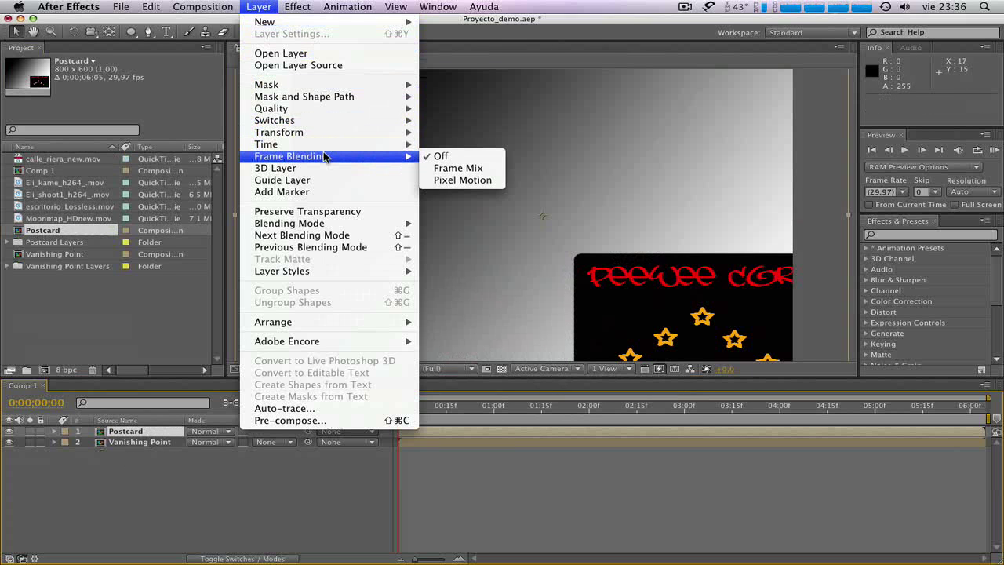
{"action": "mouse_move", "coordinate": [383, 135]}
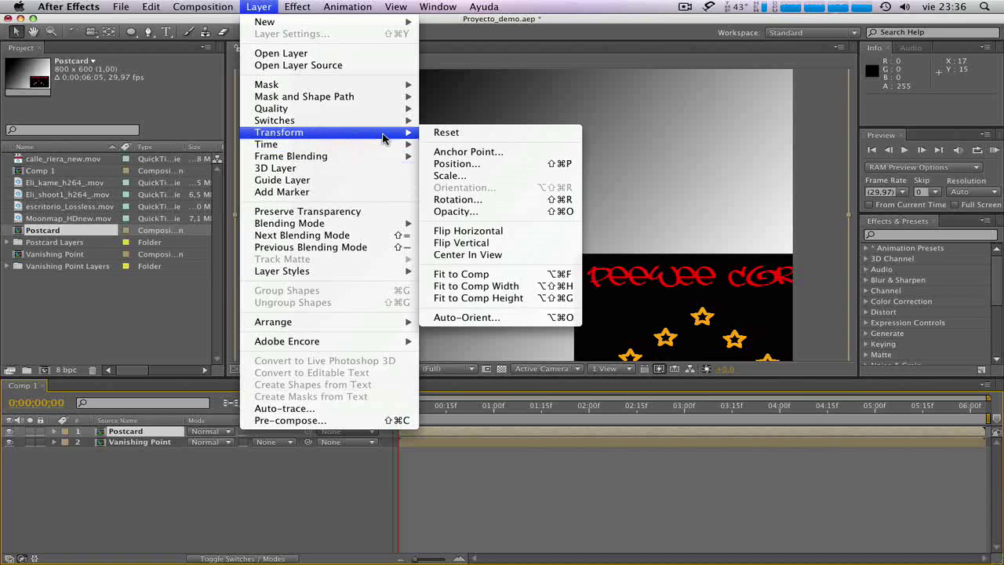
{"action": "left_click", "coordinate": [461, 274]}
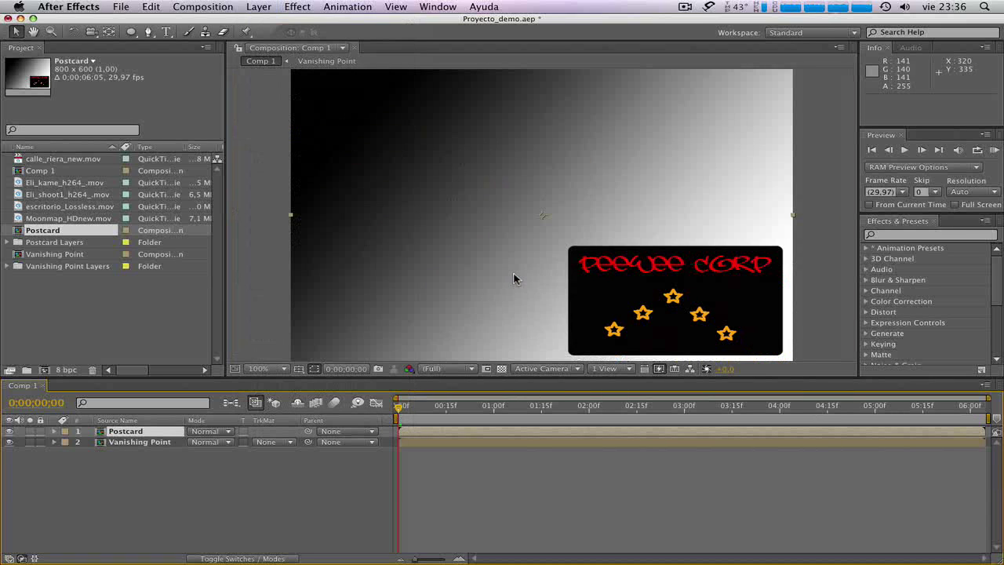
{"action": "left_click_drag", "start_coordinate": [147, 442], "coordinate": [146, 430]}
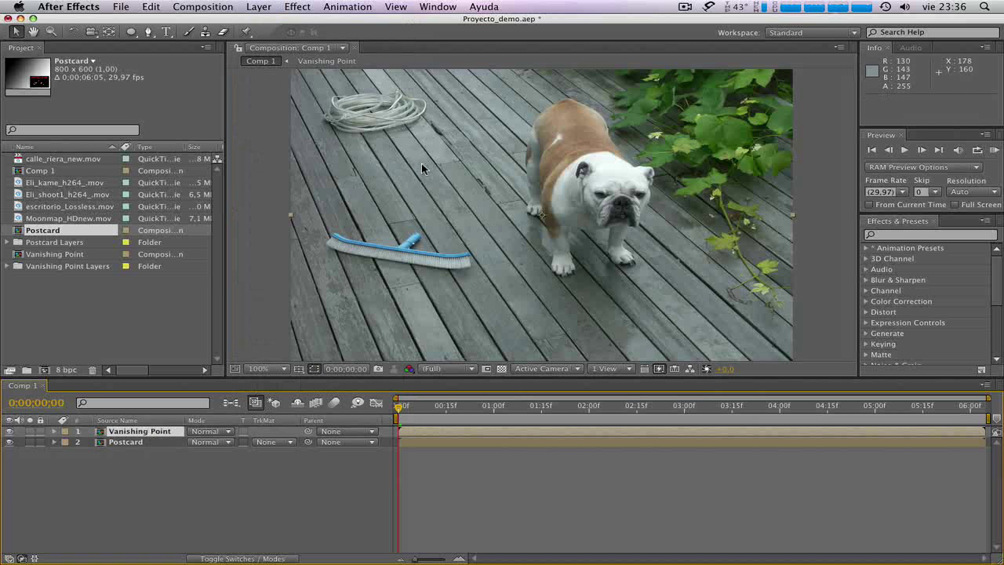
Shrink the Vanishing Point layer to about 30% by 27% and move it to about position 232, 152 in the frame.
{"action": "key", "text": "comma"}
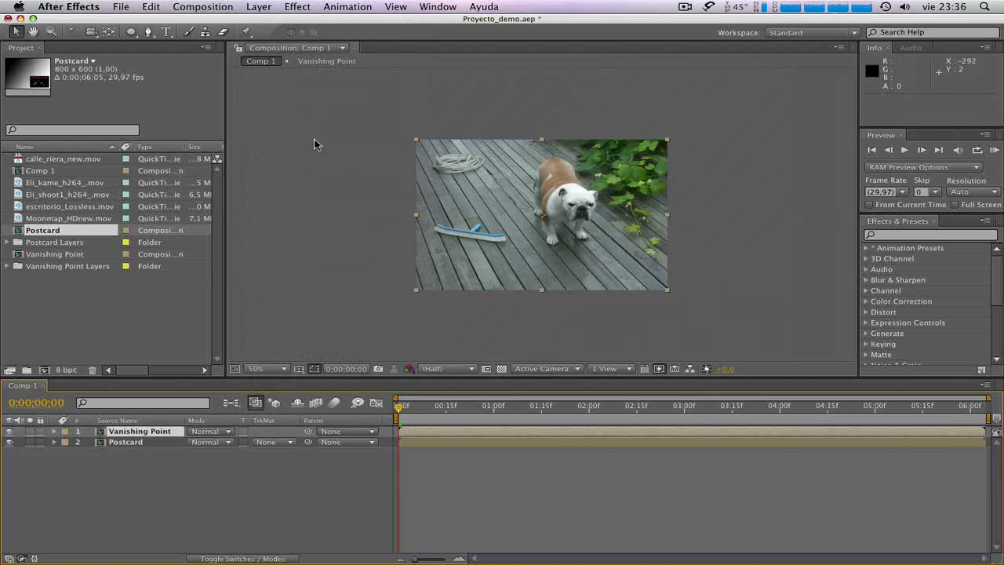
{"action": "left_click_drag", "start_coordinate": [417, 140], "coordinate": [474, 180]}
{"action": "key", "text": "period"}
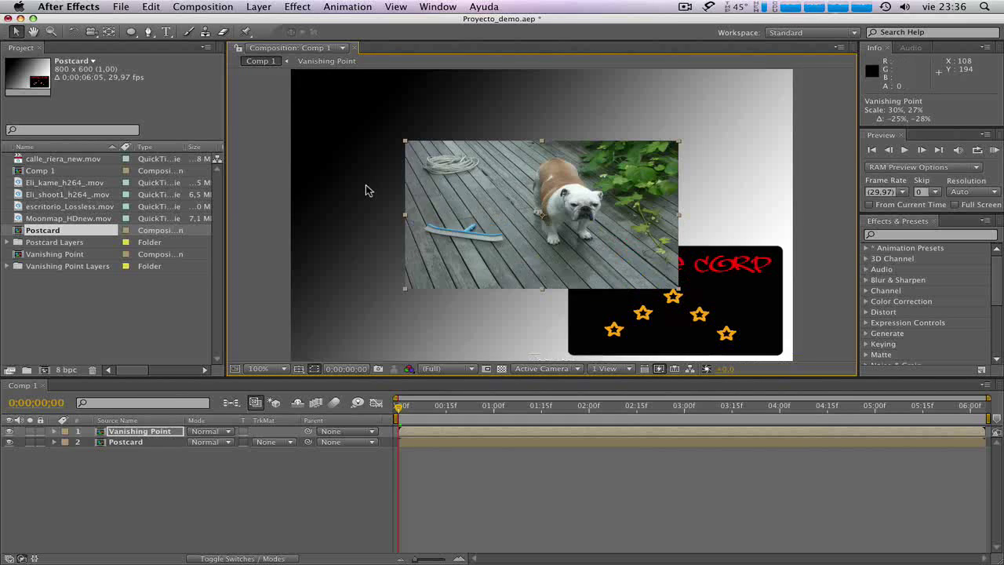
{"action": "key", "text": "comma"}
{"action": "key", "text": "period"}
{"action": "key", "text": "comma"}
{"action": "key", "text": "period"}
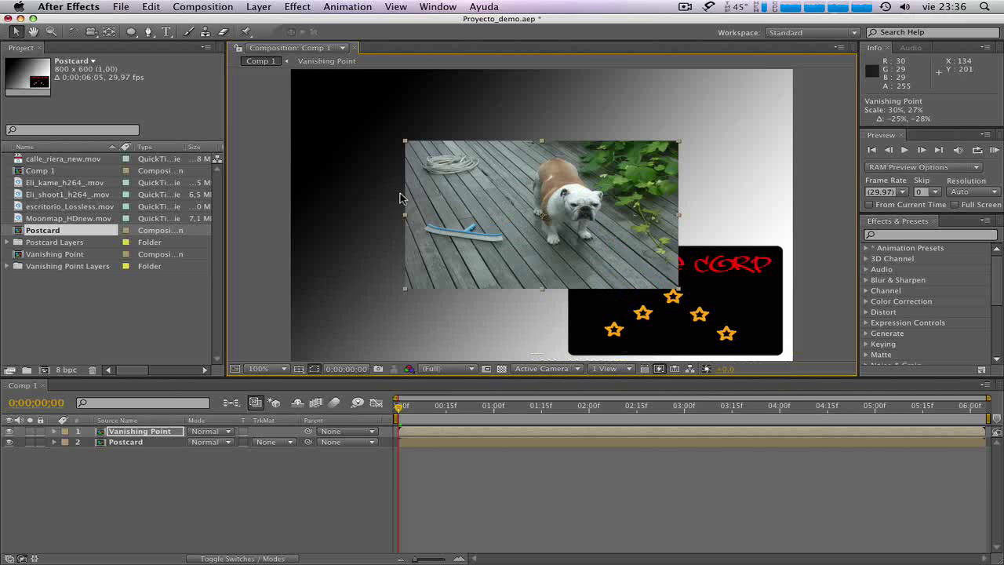
{"action": "left_click_drag", "start_coordinate": [440, 200], "coordinate": [343, 135]}
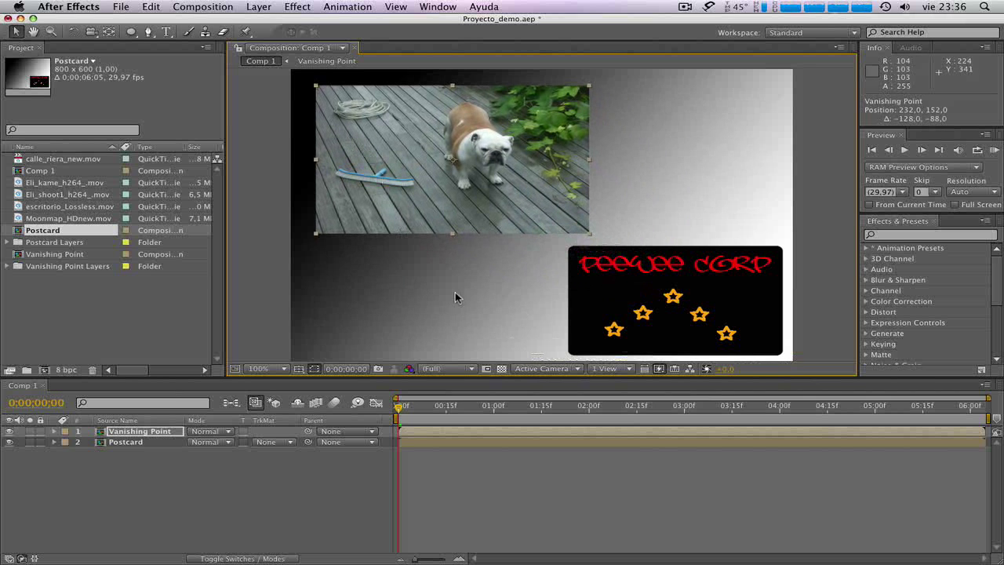
{"action": "key", "text": "h"}
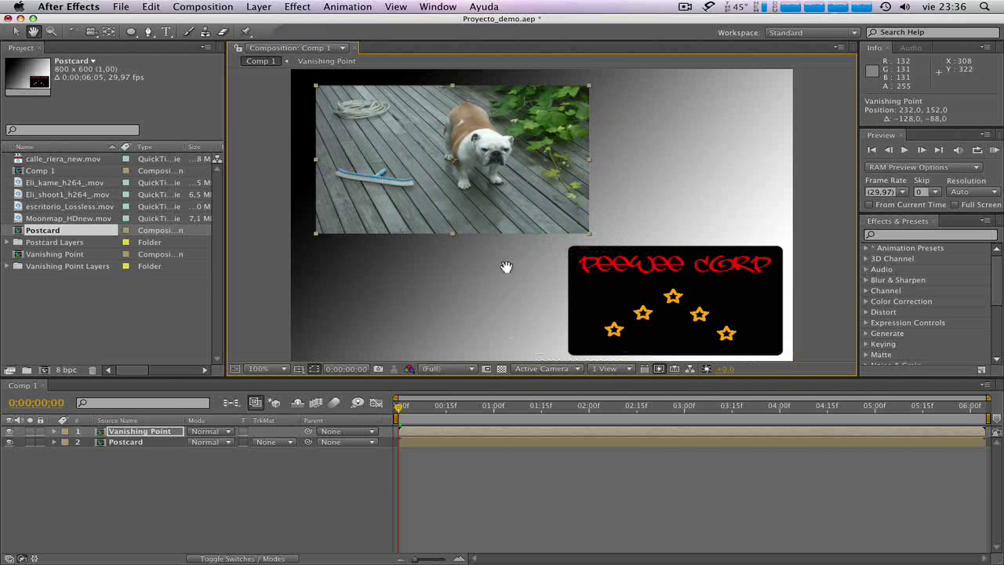
{"action": "mouse_move", "coordinate": [507, 267]}
{"action": "left_mouse_down"}
{"action": "mouse_move", "coordinate": [631, 309]}
{"action": "mouse_move", "coordinate": [597, 366]}
{"action": "mouse_move", "coordinate": [347, 267]}
{"action": "mouse_move", "coordinate": [567, 258]}
{"action": "mouse_move", "coordinate": [521, 269]}
{"action": "mouse_move", "coordinate": [376, 349]}
{"action": "mouse_move", "coordinate": [381, 242]}
{"action": "mouse_move", "coordinate": [463, 227]}
{"action": "mouse_move", "coordinate": [520, 253]}
{"action": "mouse_move", "coordinate": [518, 263]}
{"action": "mouse_move", "coordinate": [433, 280]}
{"action": "mouse_move", "coordinate": [294, 134]}
{"action": "mouse_move", "coordinate": [516, 247]}
{"action": "mouse_move", "coordinate": [502, 260]}
{"action": "left_mouse_up"}
{"action": "key", "text": "v"}
{"action": "key", "text": "h"}
{"action": "key", "text": "v"}
{"action": "key", "text": "h"}
{"action": "key", "text": "v"}
{"action": "left_click", "coordinate": [91, 523]}
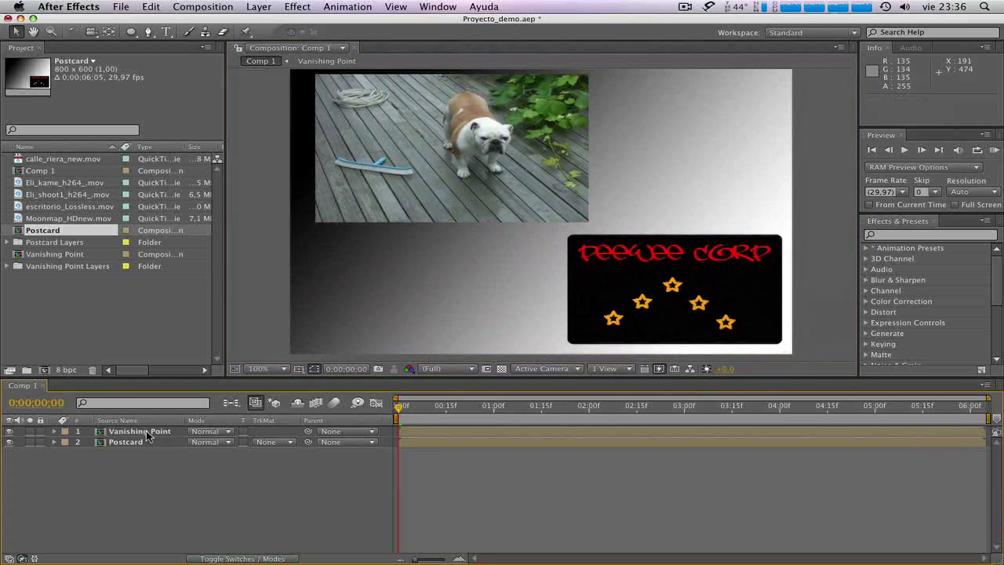
Open the nested Postcard composition and go through its layers: Layer 1, PEEWEE Corp, Shape 1 and Background.
{"action": "left_click", "coordinate": [142, 433]}
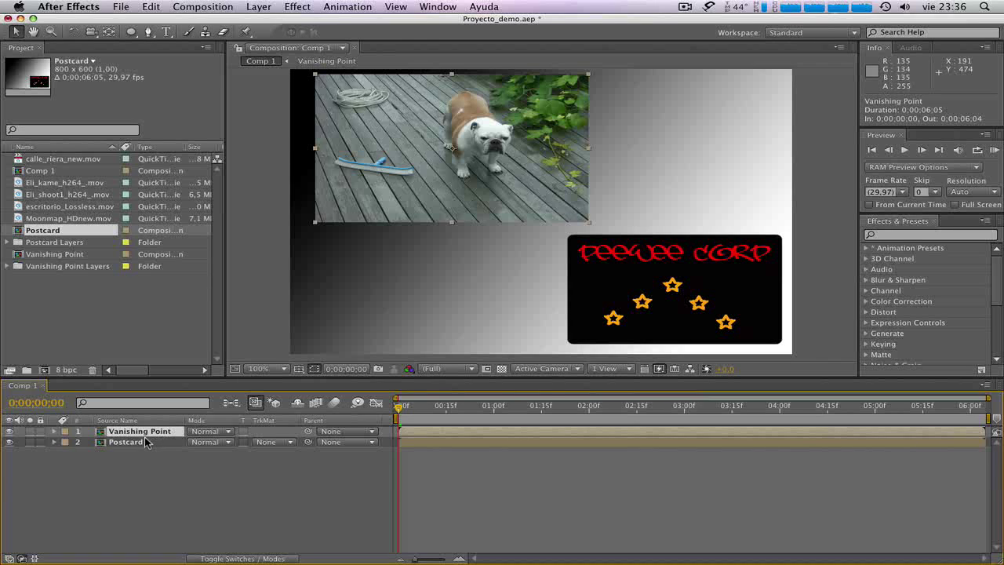
{"action": "left_click", "coordinate": [142, 442]}
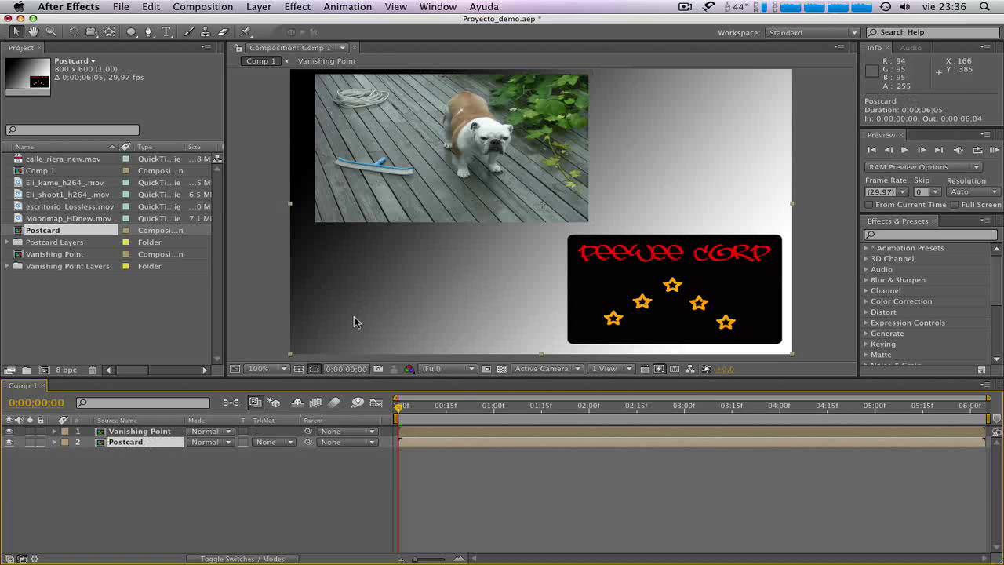
{"action": "left_click", "coordinate": [145, 461]}
{"action": "left_click", "coordinate": [133, 447]}
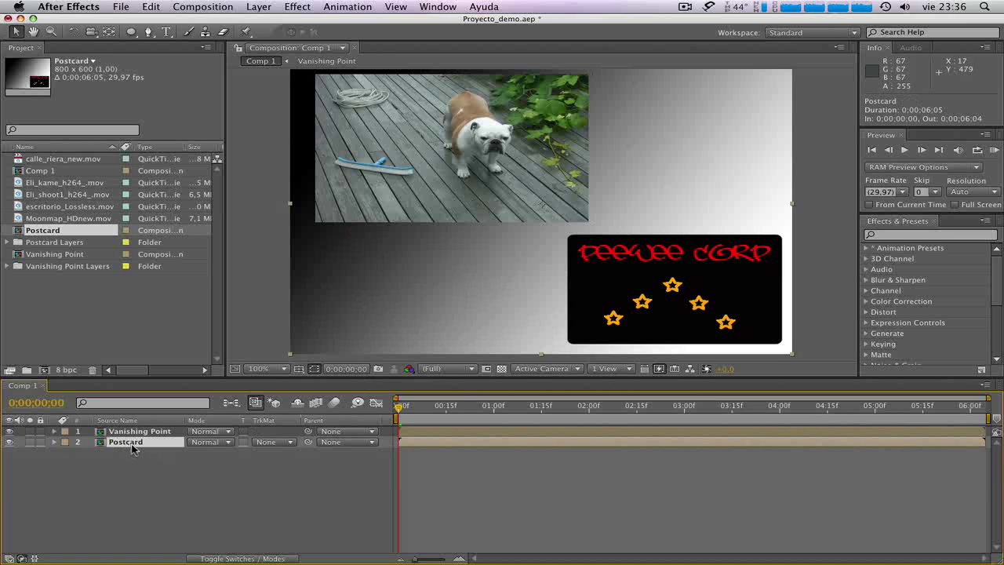
{"action": "double_click", "coordinate": [133, 444]}
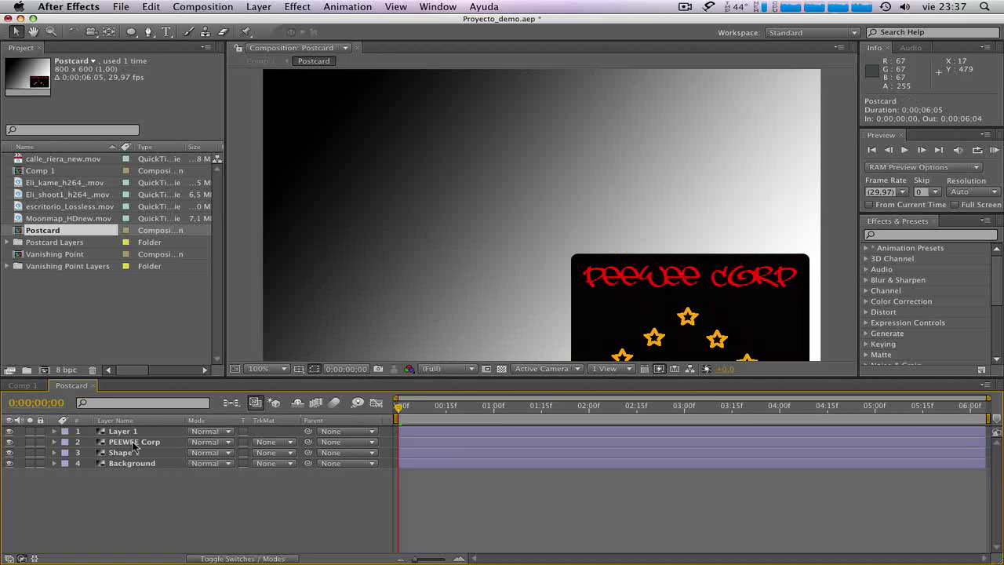
{"action": "left_click", "coordinate": [131, 433]}
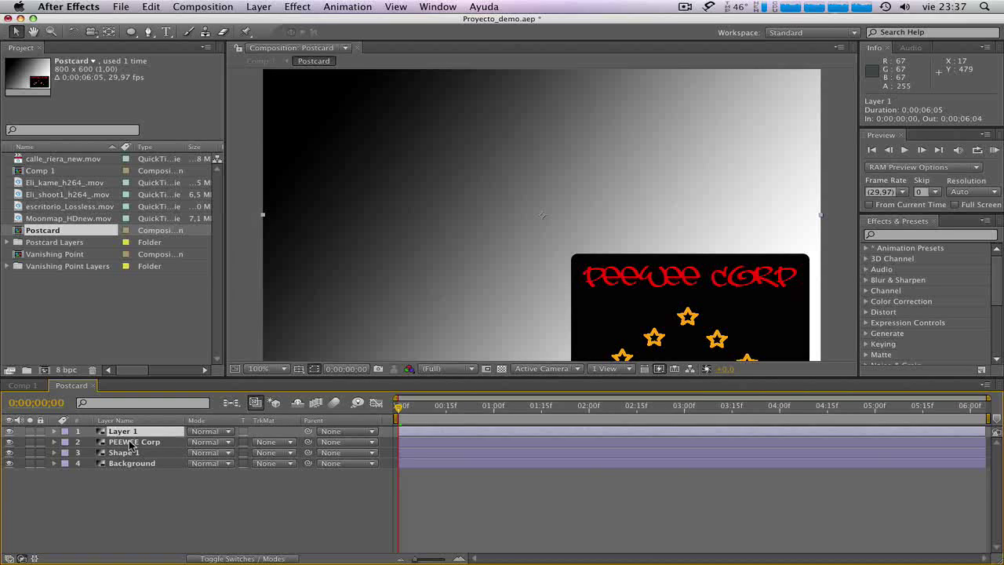
{"action": "left_click", "coordinate": [131, 442]}
{"action": "left_click", "coordinate": [130, 454]}
{"action": "left_click", "coordinate": [131, 464]}
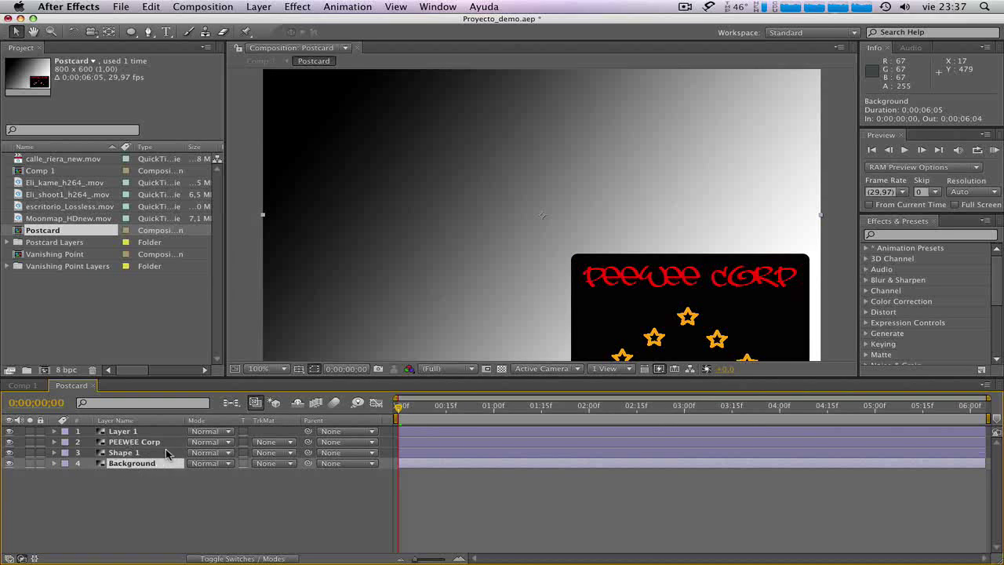
Try moving Layer 1 with the stars up over the card in the Postcard composition, and undo the move.
{"action": "left_click", "coordinate": [144, 432]}
{"action": "left_click", "coordinate": [424, 264]}
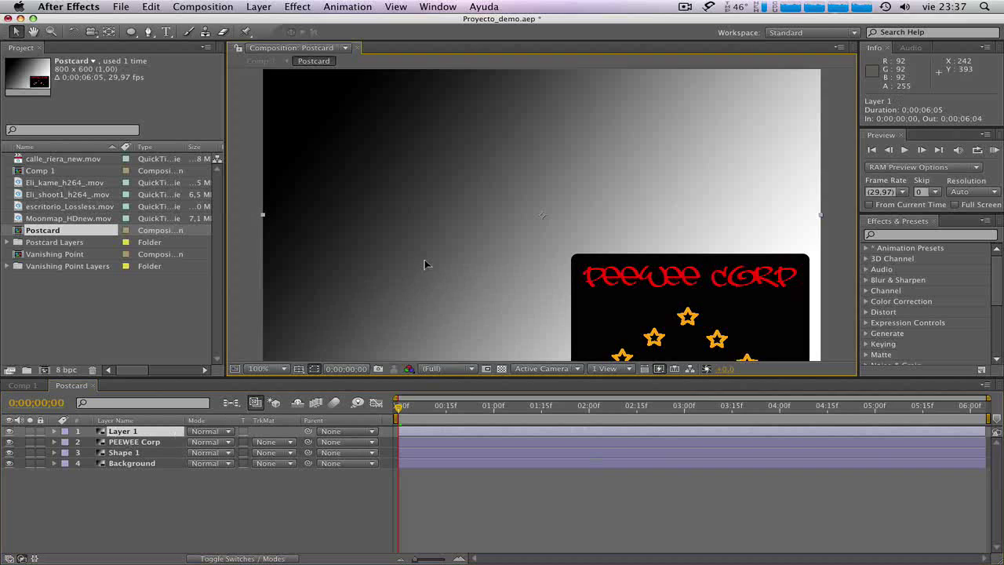
{"action": "left_click_drag", "start_coordinate": [425, 264], "coordinate": [399, 185]}
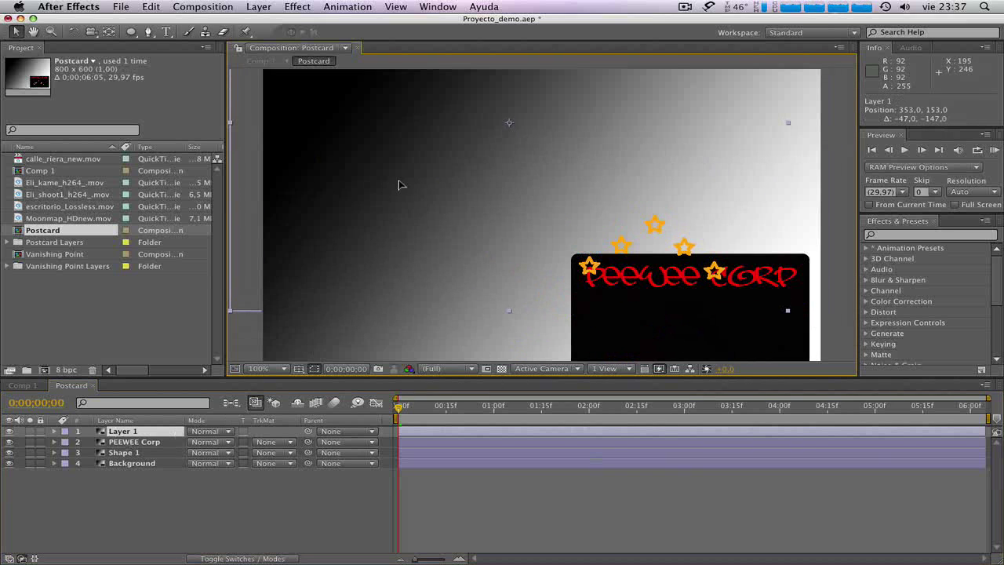
{"action": "key", "text": "super+z"}
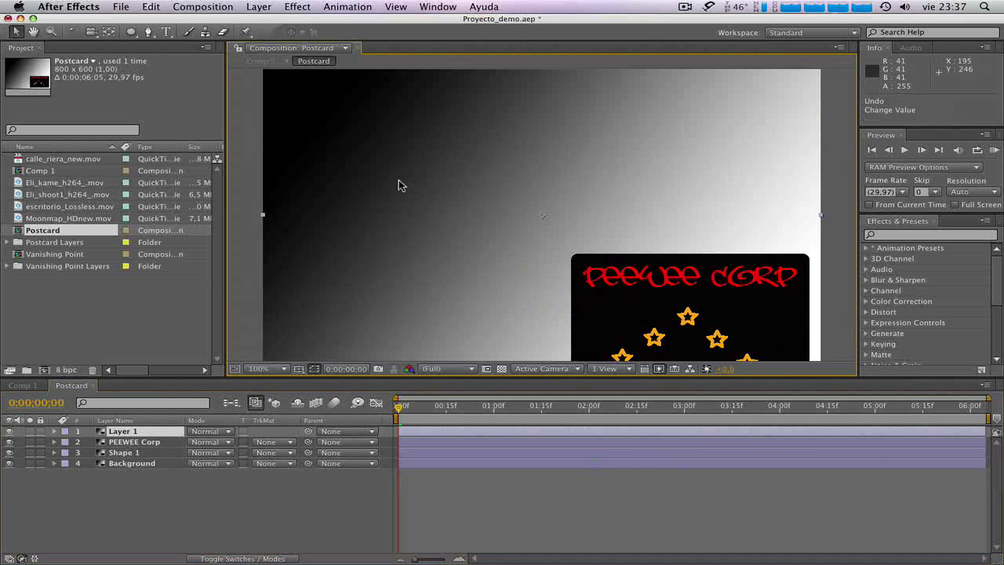
Try shifting the PEEWEE Corp text layer independently of the other Postcard layers, and undo the move.
{"action": "left_click", "coordinate": [134, 443]}
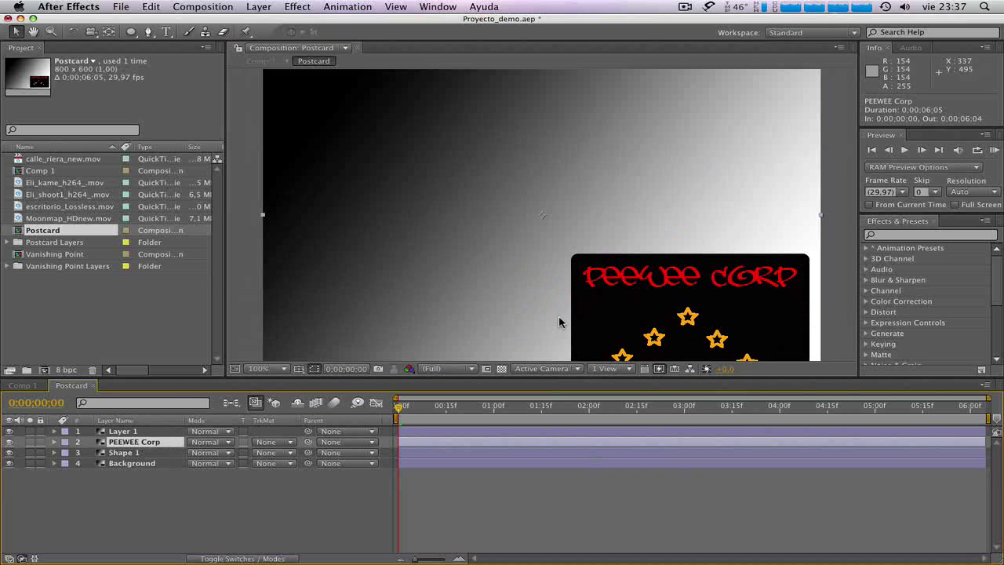
{"action": "mouse_move", "coordinate": [672, 281]}
{"action": "left_mouse_down"}
{"action": "mouse_move", "coordinate": [413, 251]}
{"action": "mouse_move", "coordinate": [657, 273]}
{"action": "left_mouse_up"}
{"action": "key", "text": "super+z"}
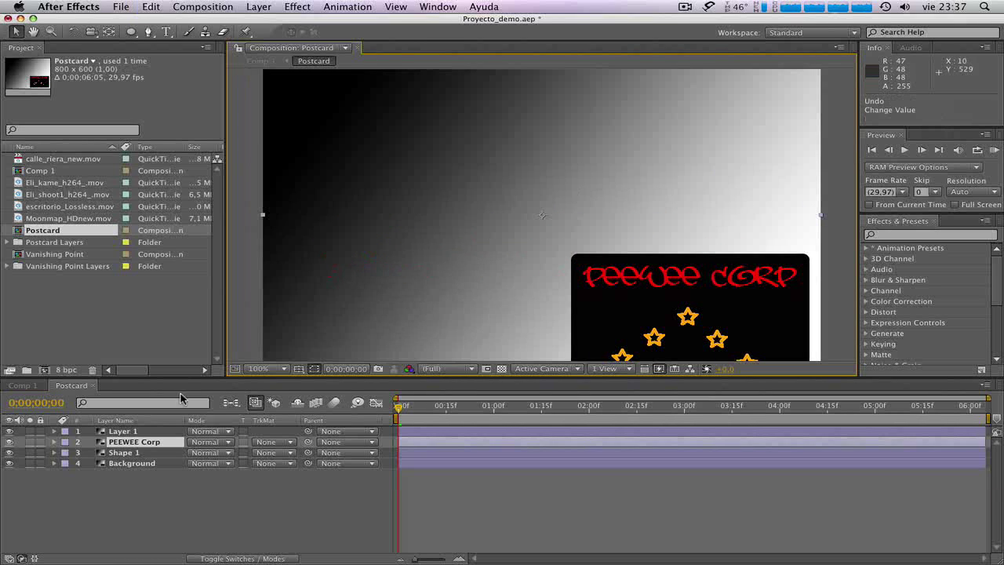
Try moving the black Shape 1 layer away from the text and stars, undo it, and deselect the layer.
{"action": "left_click", "coordinate": [123, 452]}
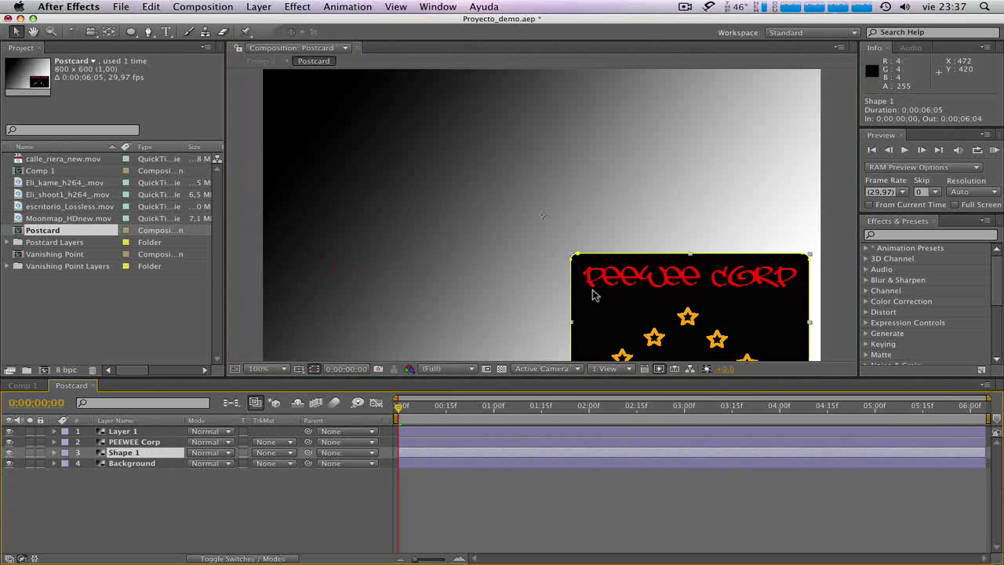
{"action": "left_click_drag", "start_coordinate": [593, 295], "coordinate": [416, 222]}
{"action": "key", "text": "super+z"}
{"action": "key", "text": "comma"}
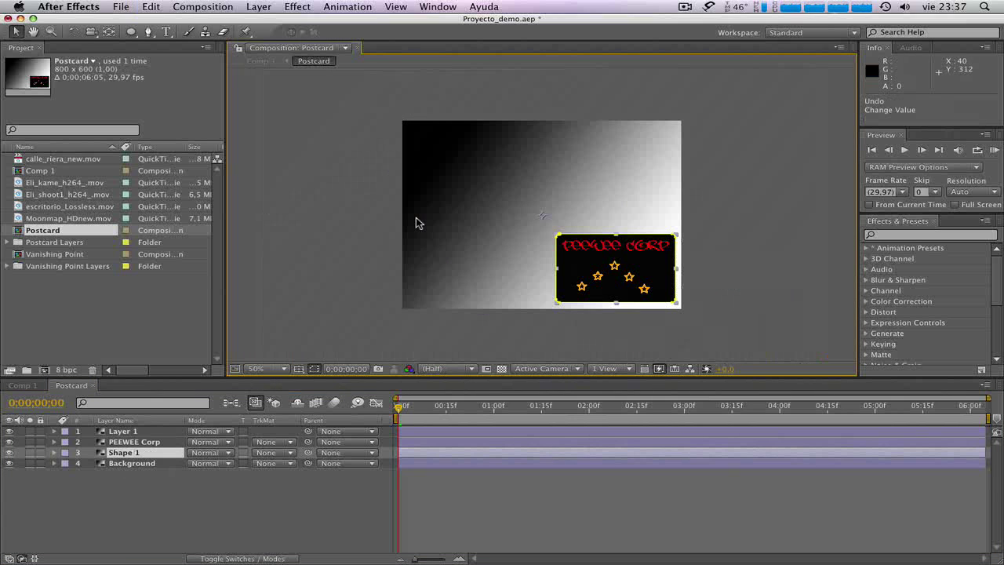
{"action": "left_click", "coordinate": [299, 189]}
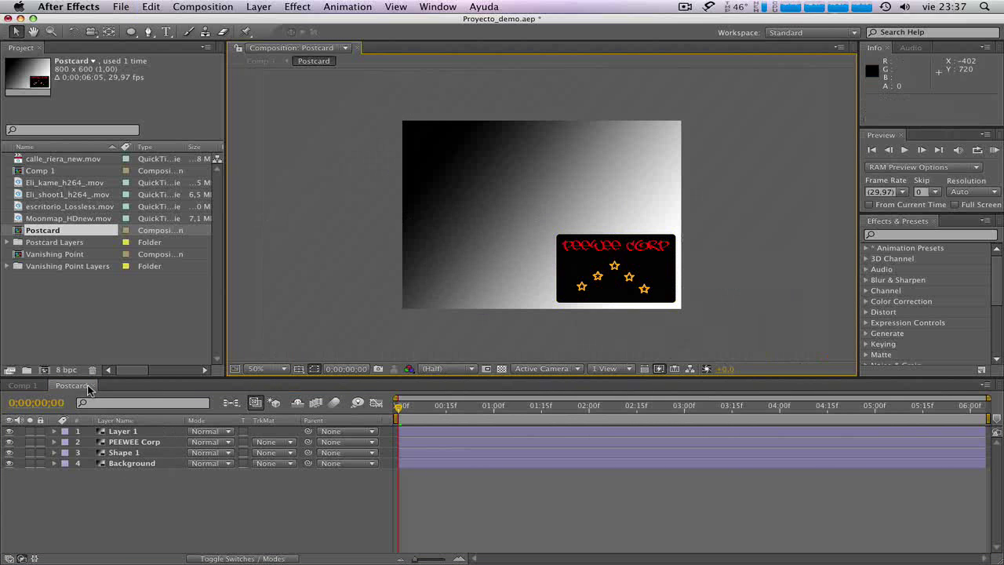
Compare Comp 1 with the nested Postcard composition, and close Postcard to return to Comp 1.
{"action": "left_click", "coordinate": [32, 387]}
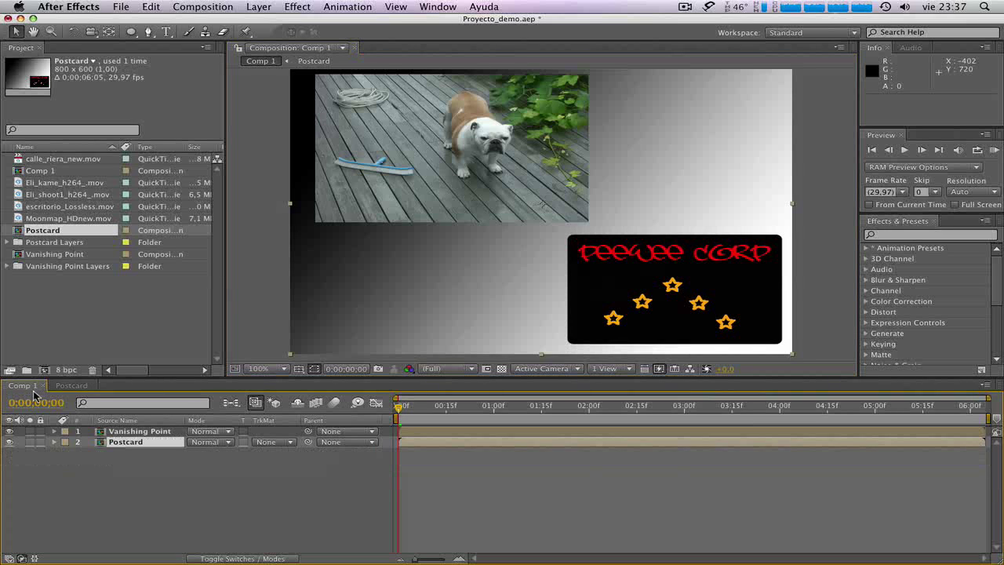
{"action": "left_click", "coordinate": [92, 386]}
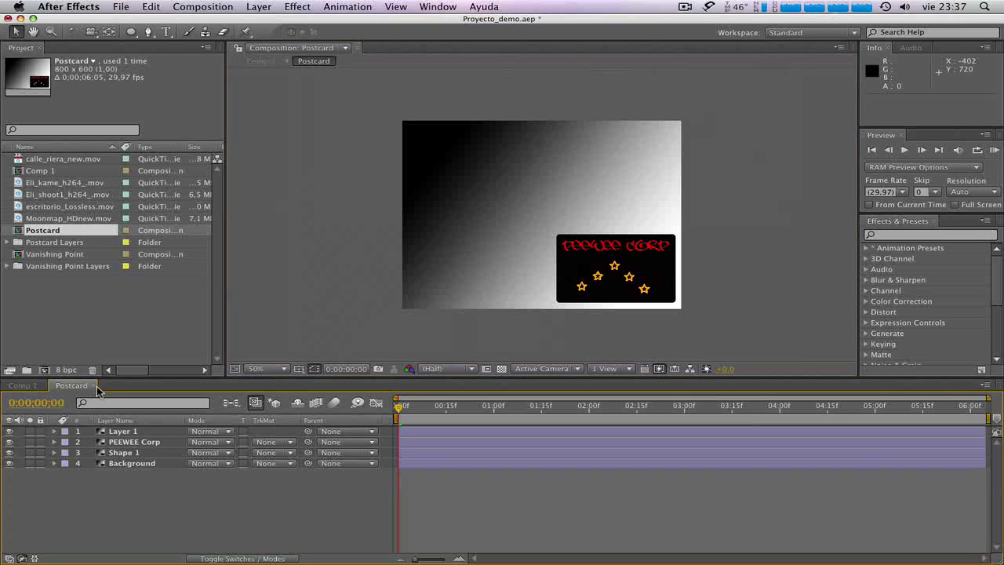
{"action": "left_click", "coordinate": [94, 386]}
{"action": "left_click", "coordinate": [138, 465]}
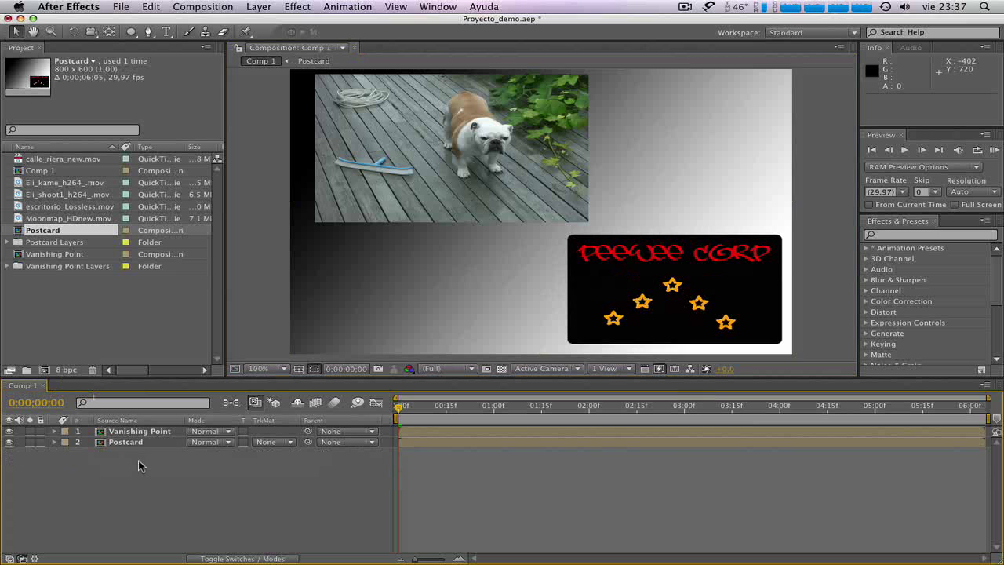
Open Comp 1's Postcard layer in its own Layer viewer instead of opening its nested composition.
{"action": "left_click", "coordinate": [171, 444]}
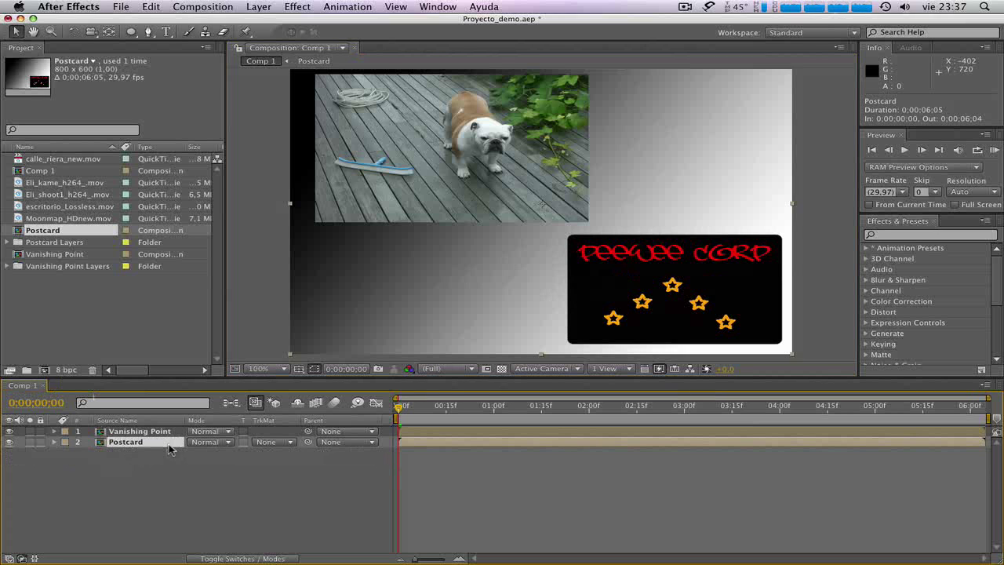
{"action": "double_click", "coordinate": [170, 444], "text": "alt"}
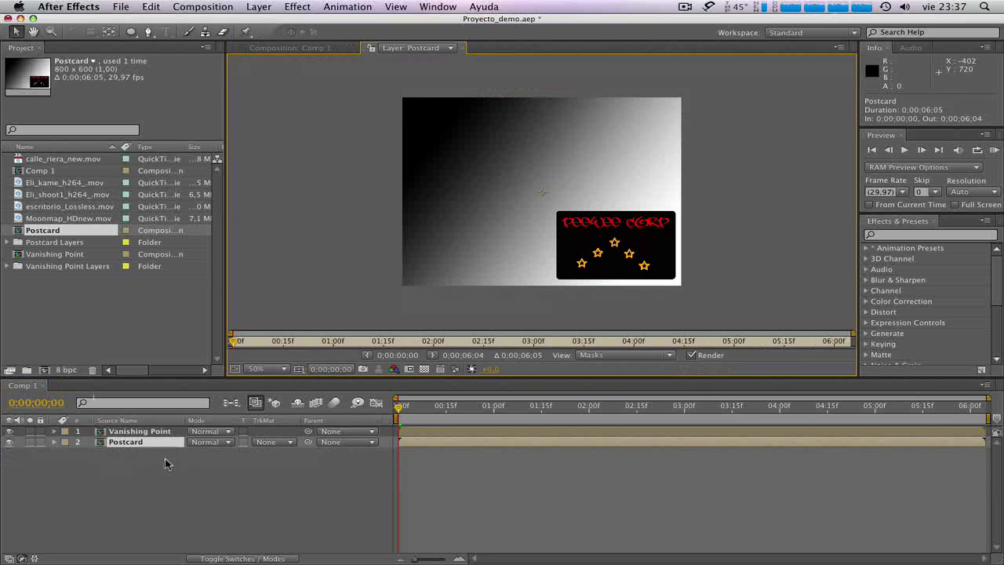
Import the JPEG sequence starting with Flat001.jpg from the sequence folder inside FilmTutos as footage, with its files sorted by name.
{"action": "left_click", "coordinate": [165, 460]}
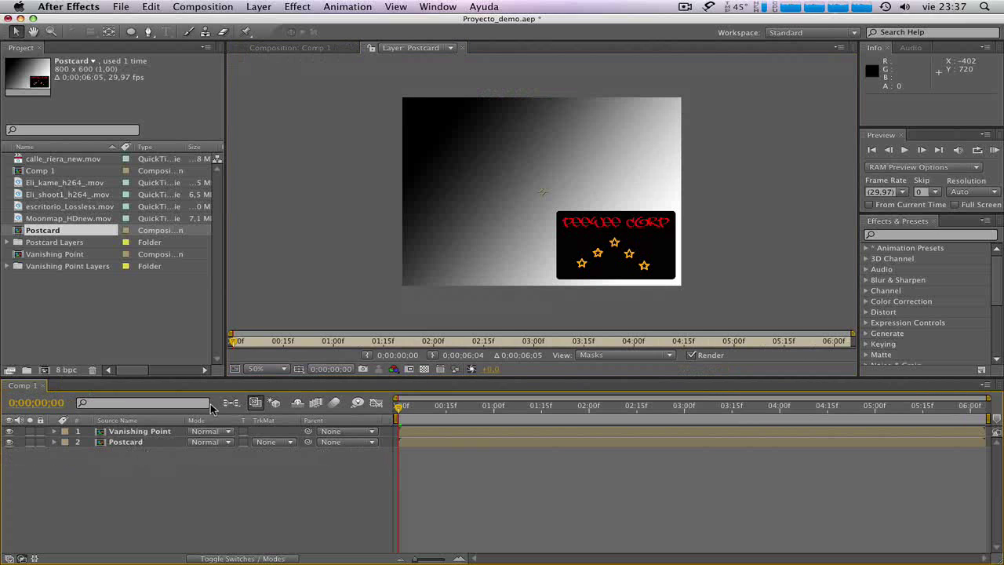
{"action": "right_click", "coordinate": [96, 293]}
{"action": "mouse_move", "coordinate": [179, 330]}
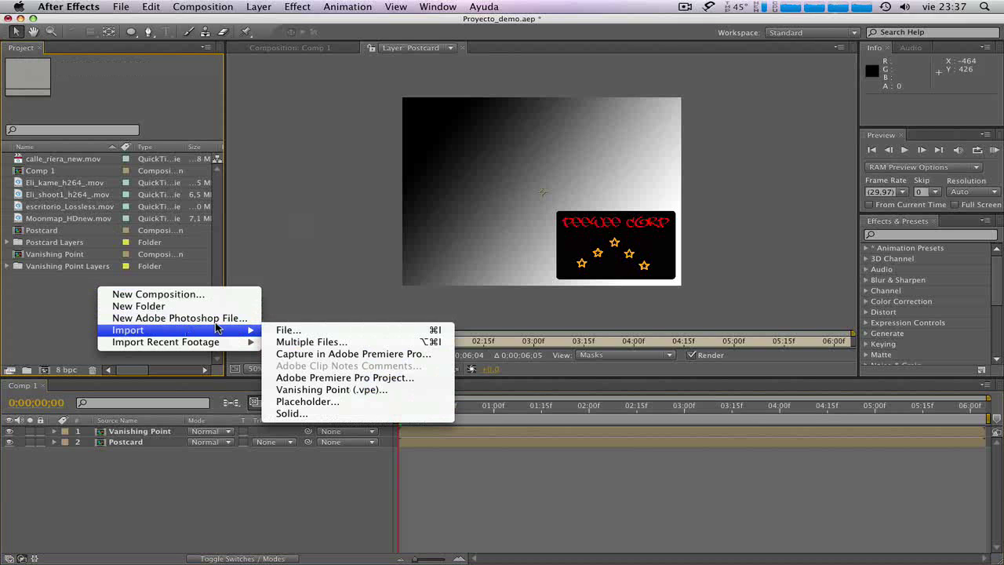
{"action": "left_click", "coordinate": [290, 330]}
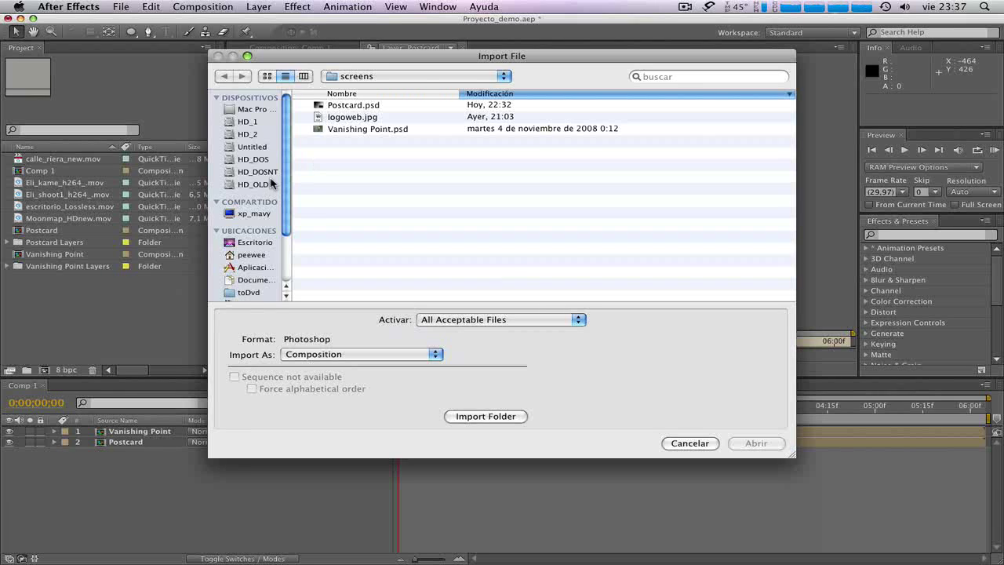
{"action": "left_click", "coordinate": [504, 76]}
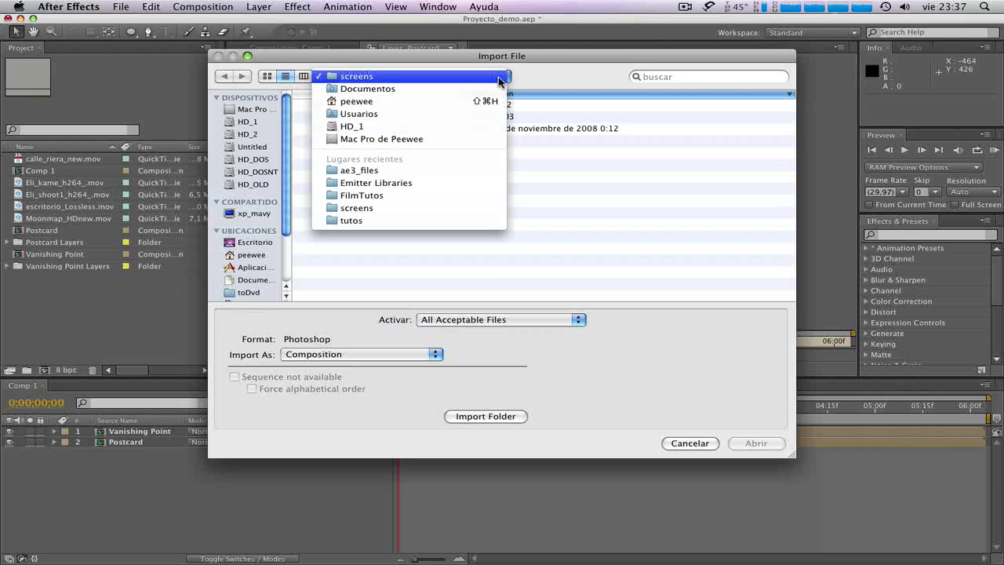
{"action": "left_click", "coordinate": [370, 90]}
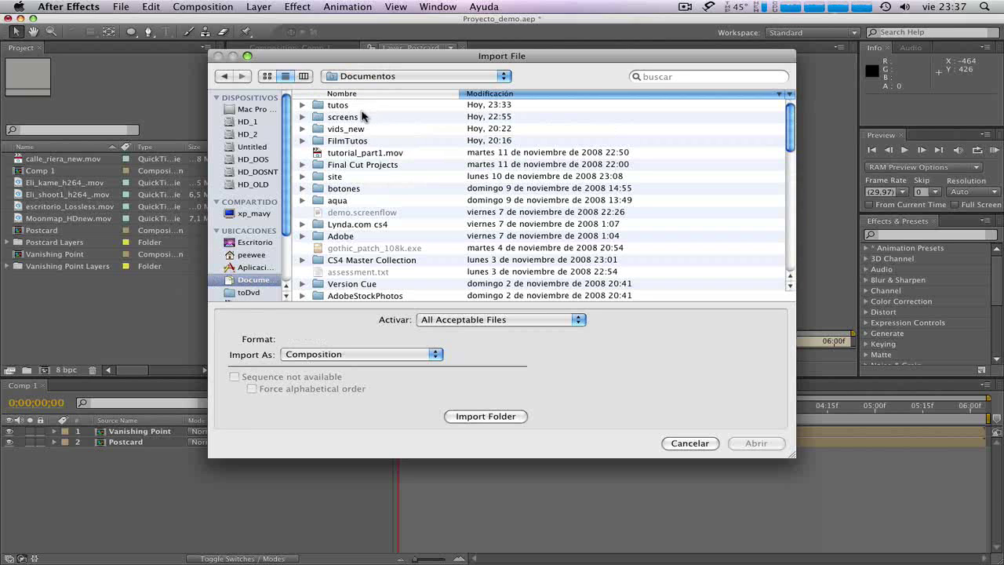
{"action": "double_click", "coordinate": [345, 141]}
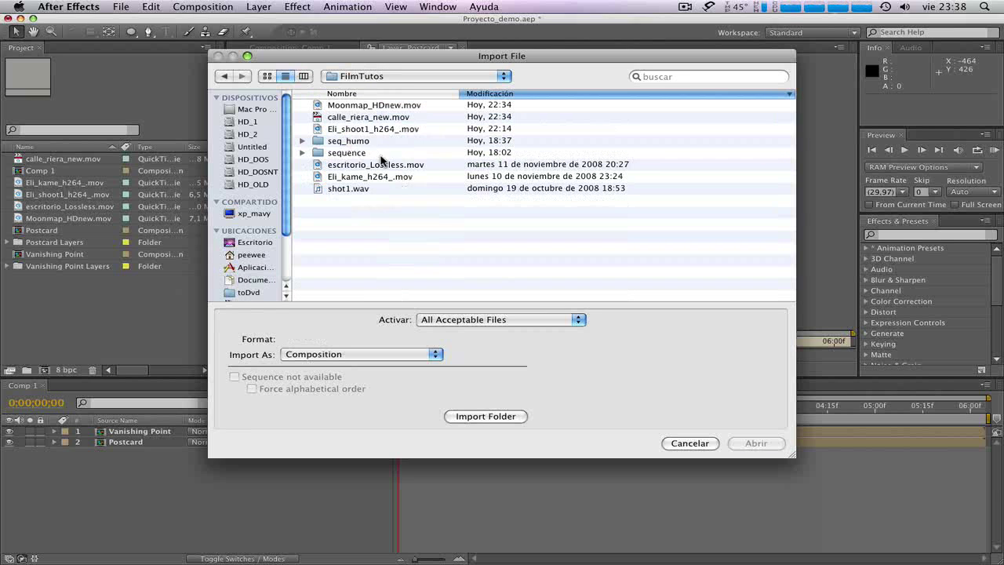
{"action": "double_click", "coordinate": [351, 154]}
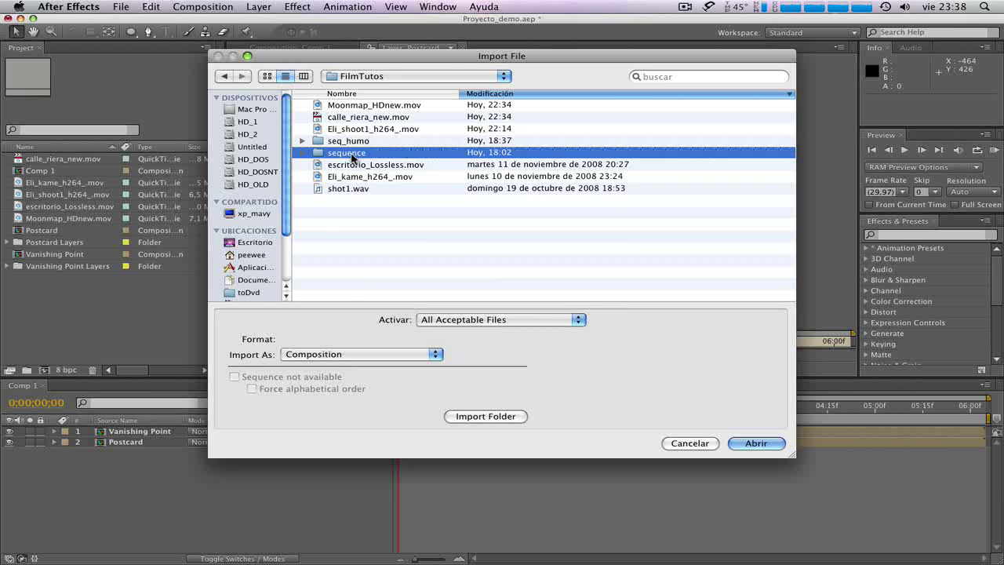
{"action": "left_click", "coordinate": [377, 94]}
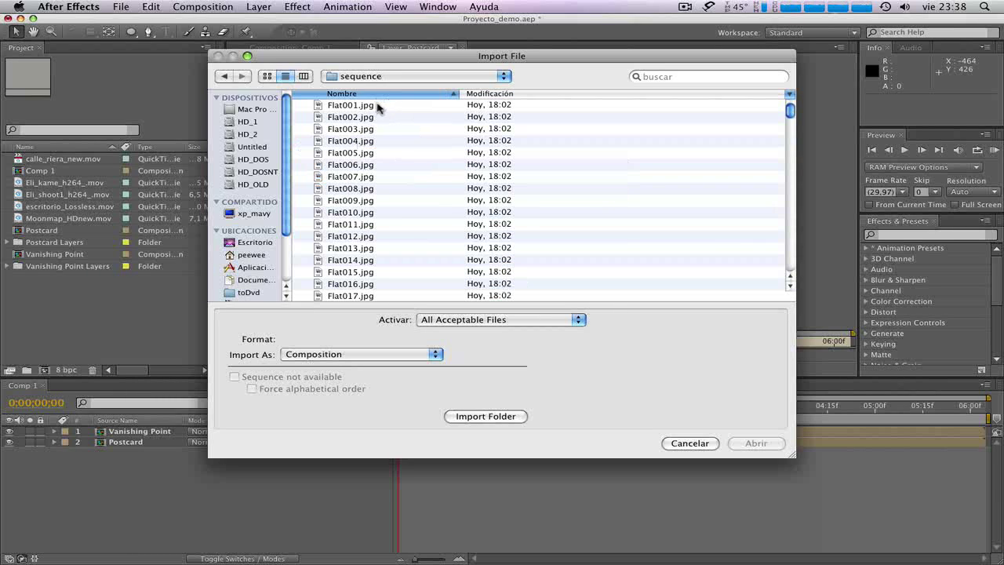
{"action": "left_click", "coordinate": [355, 110]}
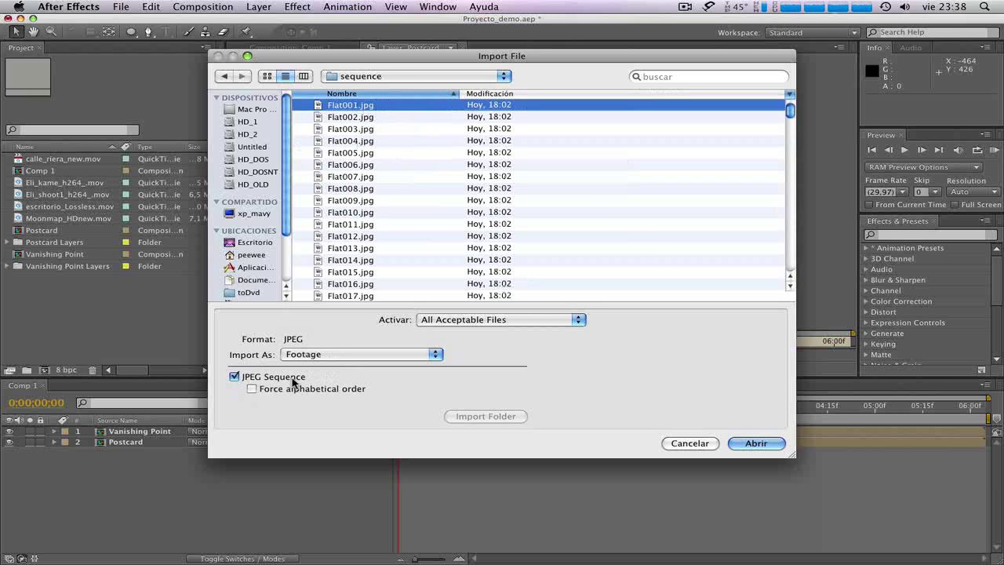
{"action": "left_click", "coordinate": [754, 443]}
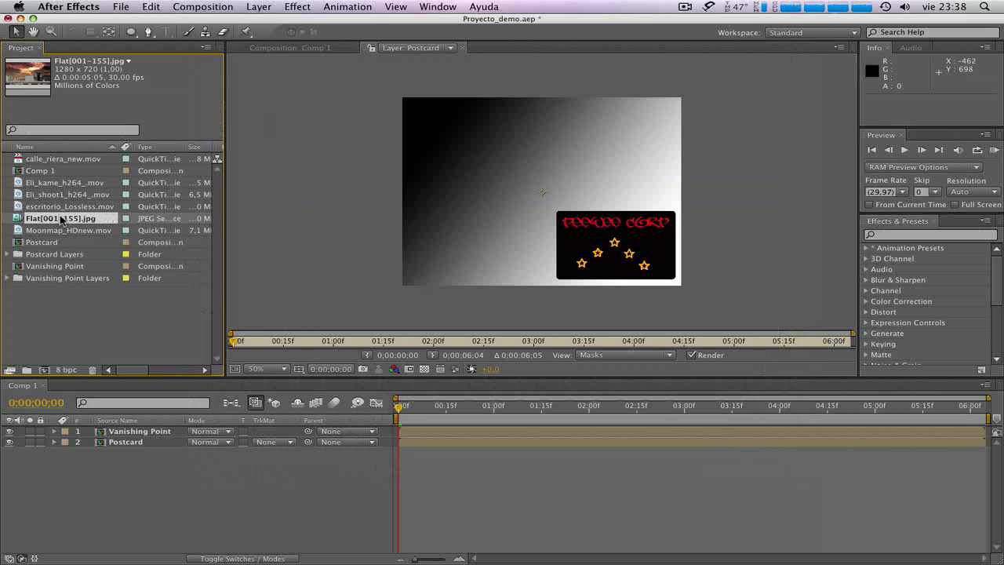
Add the Flat[001-155].jpg sequence as the top layer of Comp 1 and fit it to the composition size.
{"action": "left_click_drag", "start_coordinate": [60, 220], "coordinate": [156, 429]}
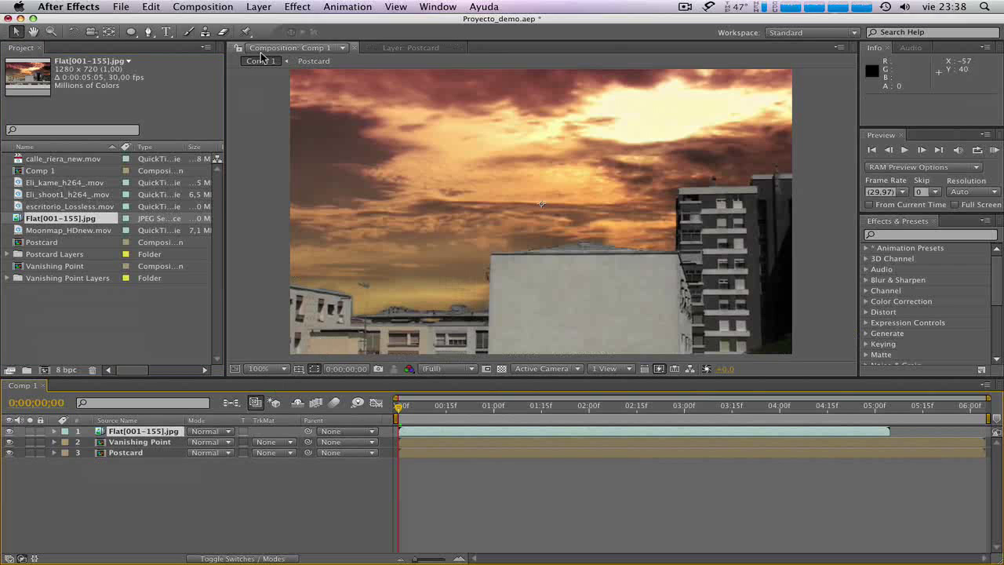
{"action": "left_click", "coordinate": [260, 7]}
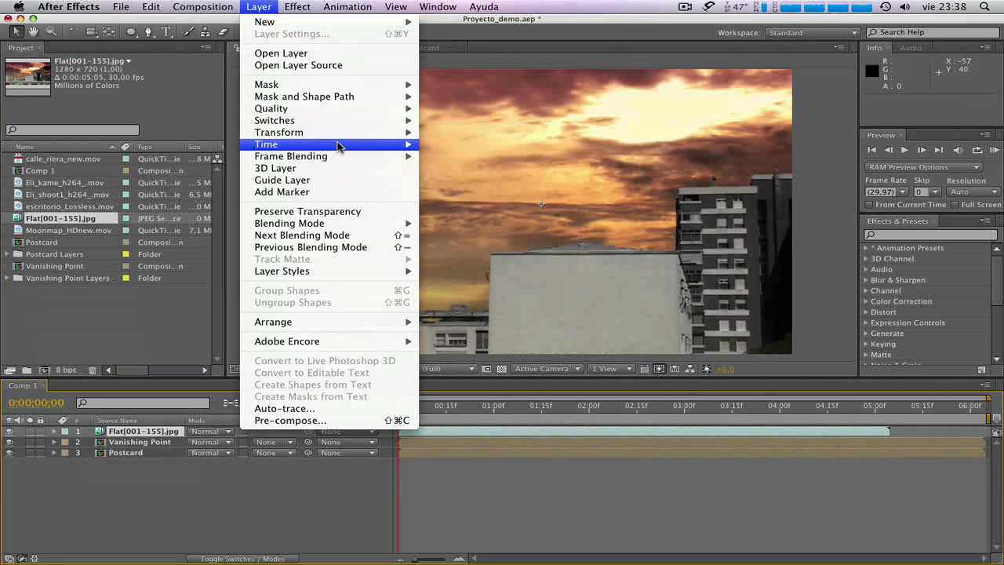
{"action": "mouse_move", "coordinate": [345, 133]}
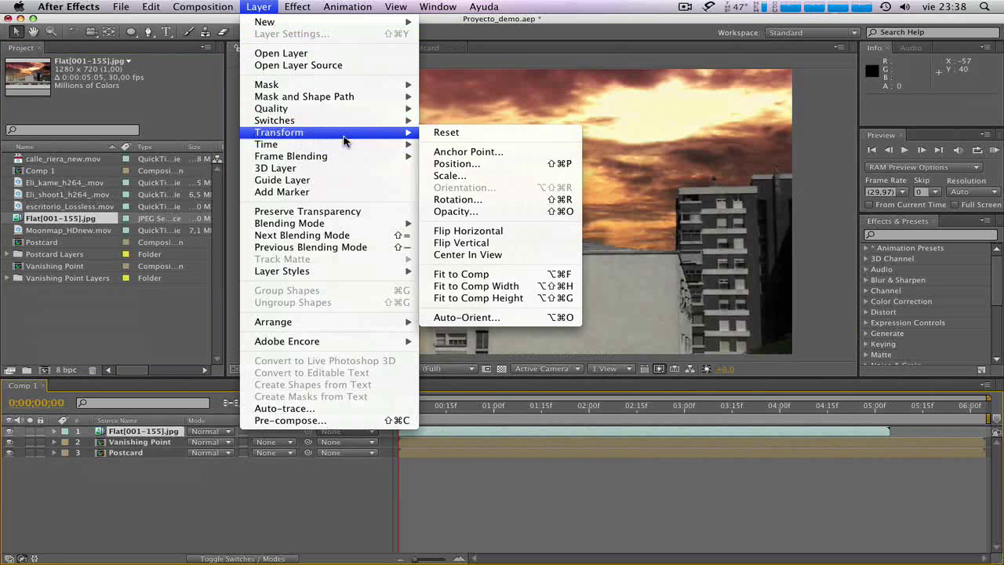
{"action": "left_click", "coordinate": [486, 274]}
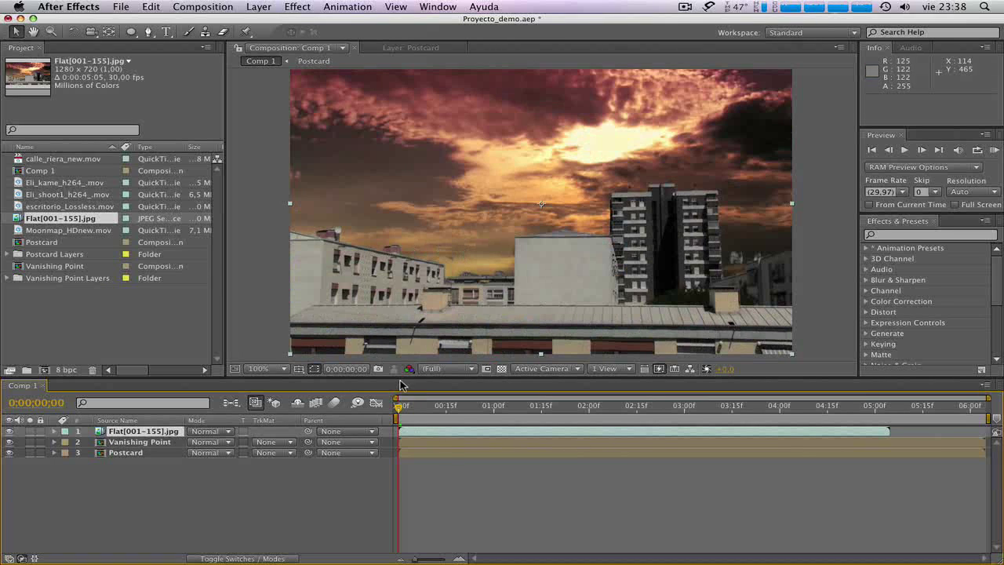
Run a RAM preview of the sky and buildings sequence in Comp 1, and stop it.
{"action": "key", "text": "KP_0"}
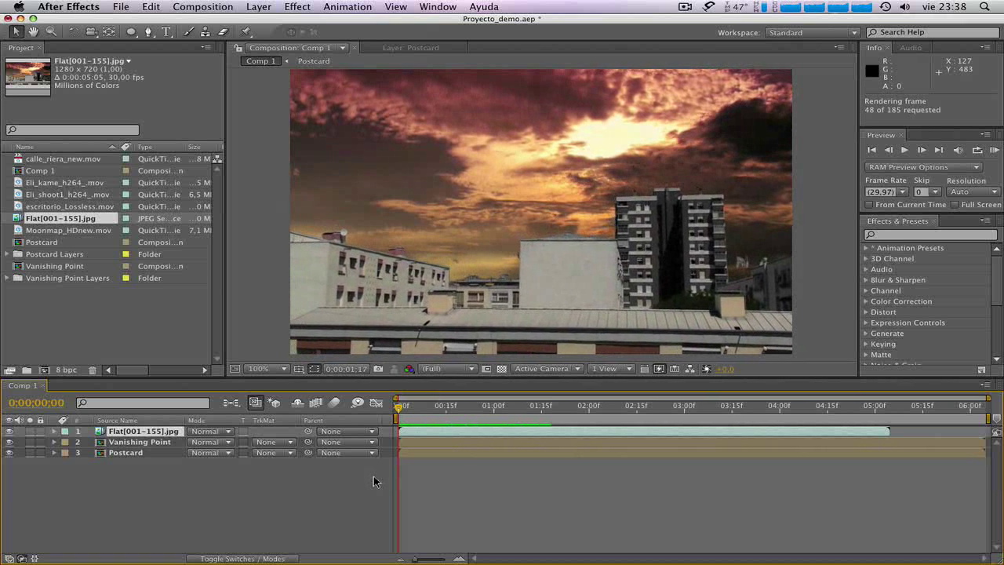
{"action": "key", "text": "space"}
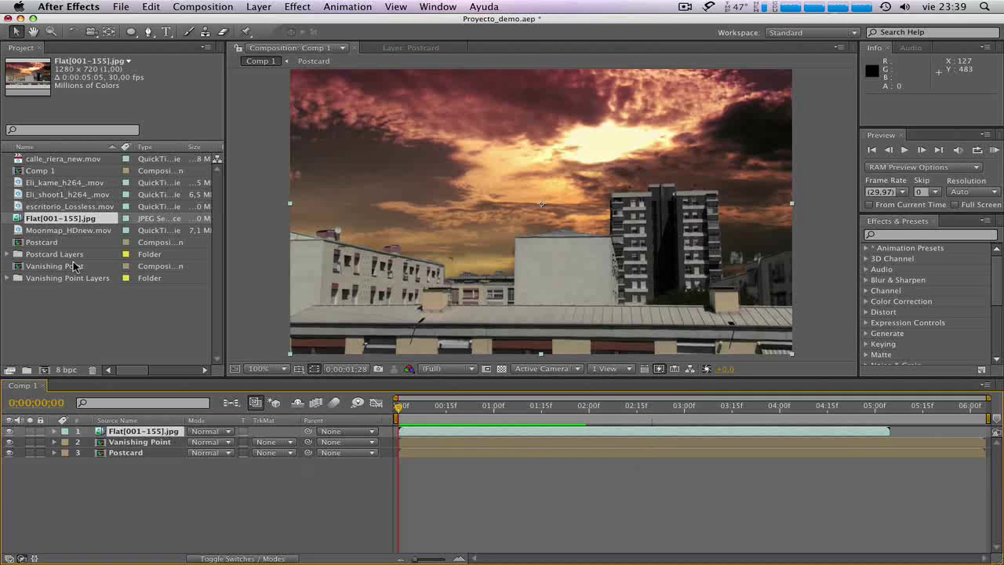
Import the PNG sequence starting with humo0001.png from the seq_humo folder inside FilmTutos as footage.
{"action": "left_click", "coordinate": [68, 316]}
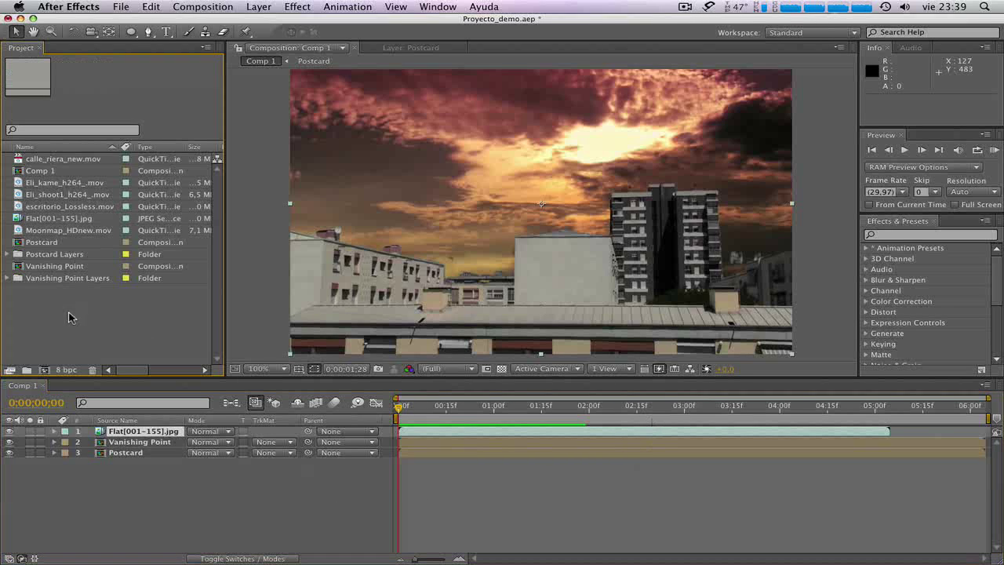
{"action": "right_click", "coordinate": [112, 312]}
{"action": "mouse_move", "coordinate": [163, 348]}
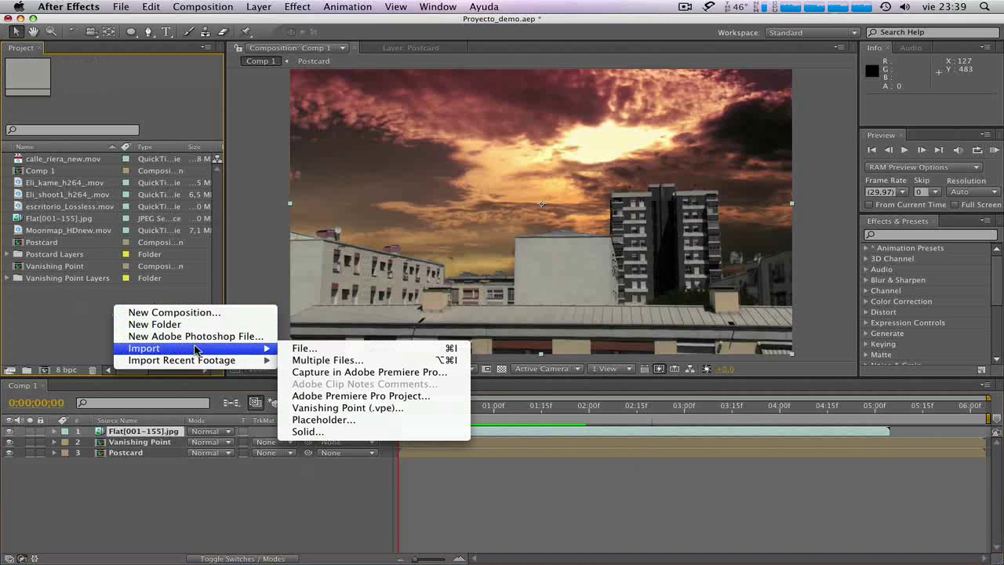
{"action": "left_click", "coordinate": [325, 352]}
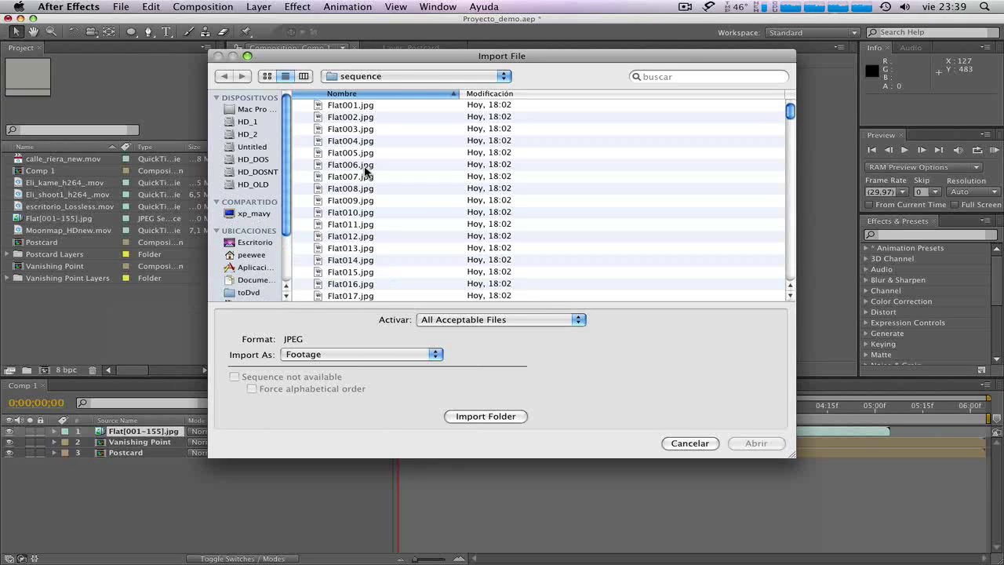
{"action": "left_click", "coordinate": [502, 76]}
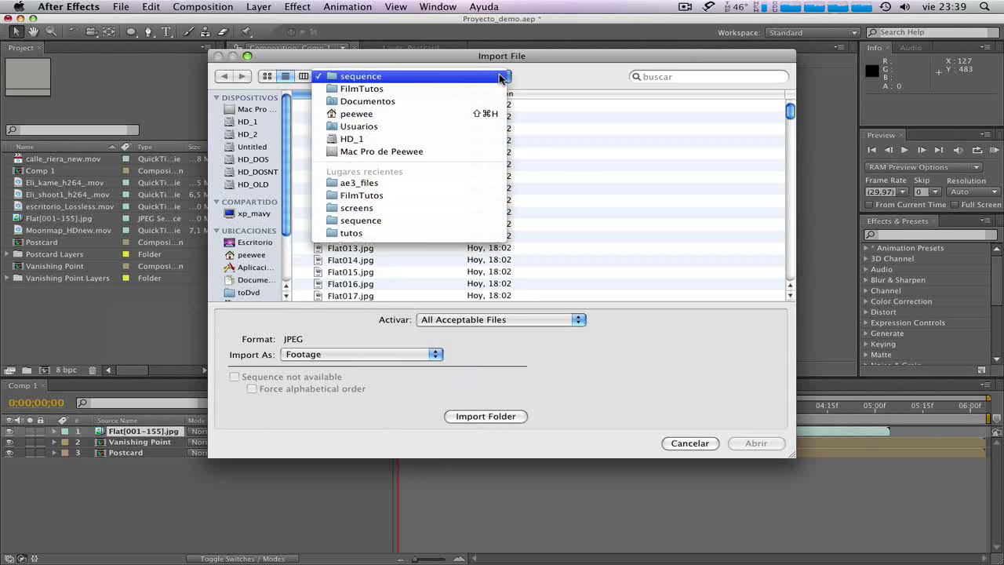
{"action": "left_click", "coordinate": [502, 76]}
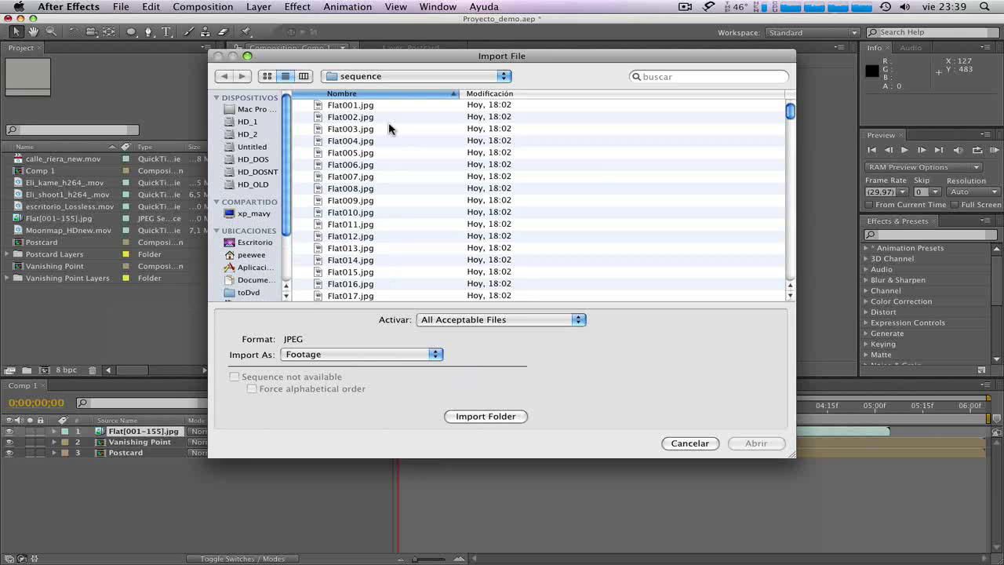
{"action": "left_click", "coordinate": [505, 76]}
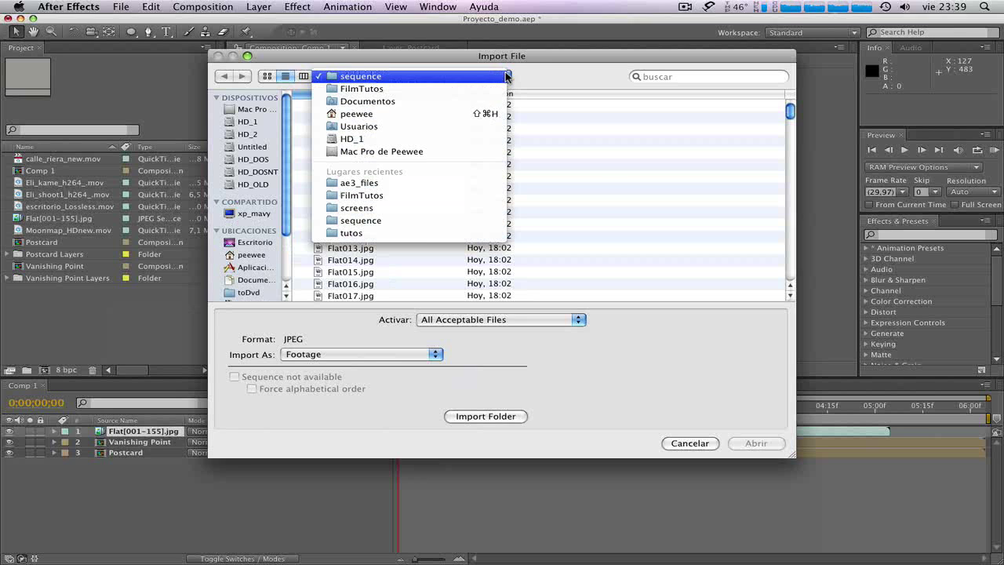
{"action": "left_click", "coordinate": [424, 88]}
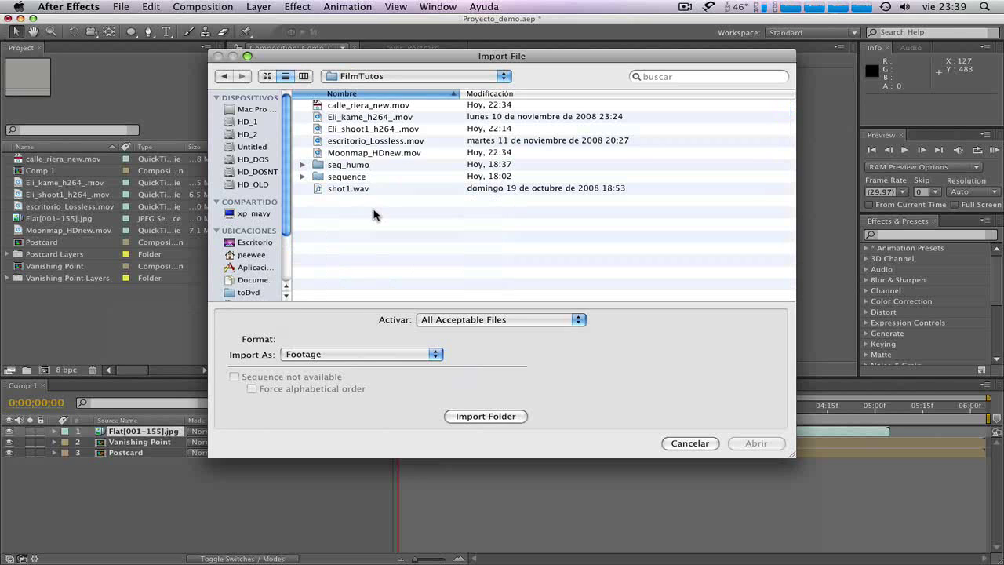
{"action": "double_click", "coordinate": [358, 166]}
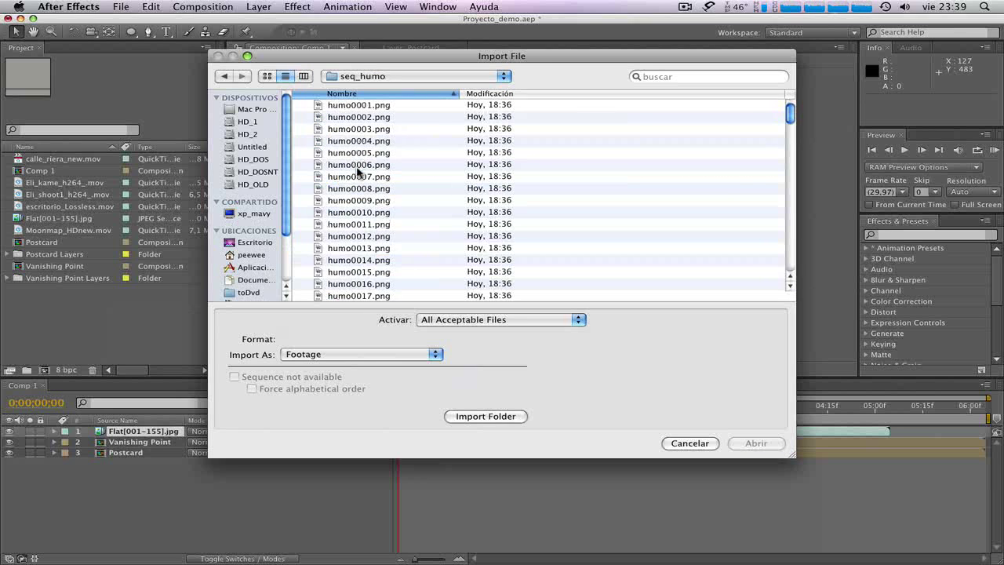
{"action": "left_click", "coordinate": [381, 105]}
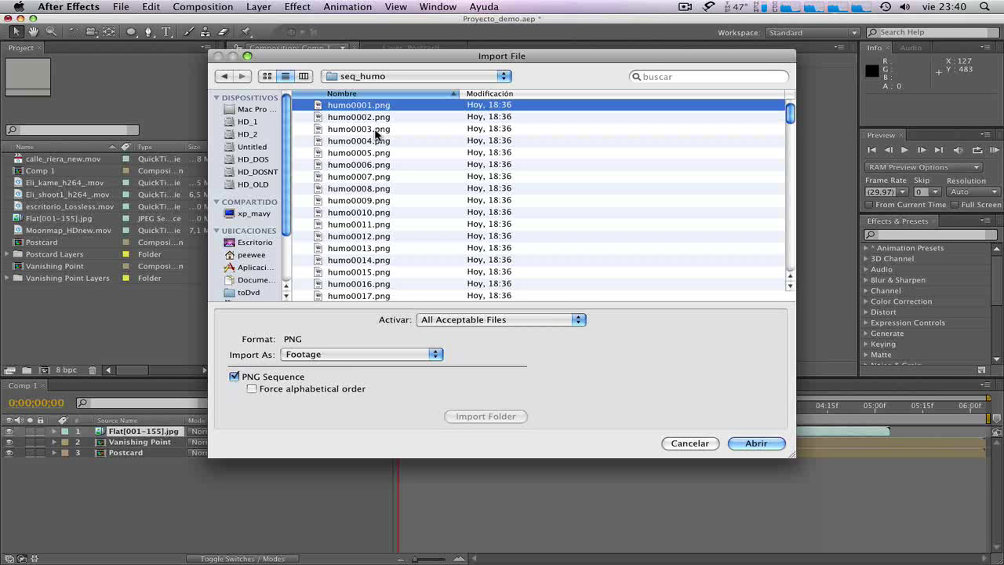
{"action": "left_click", "coordinate": [756, 443]}
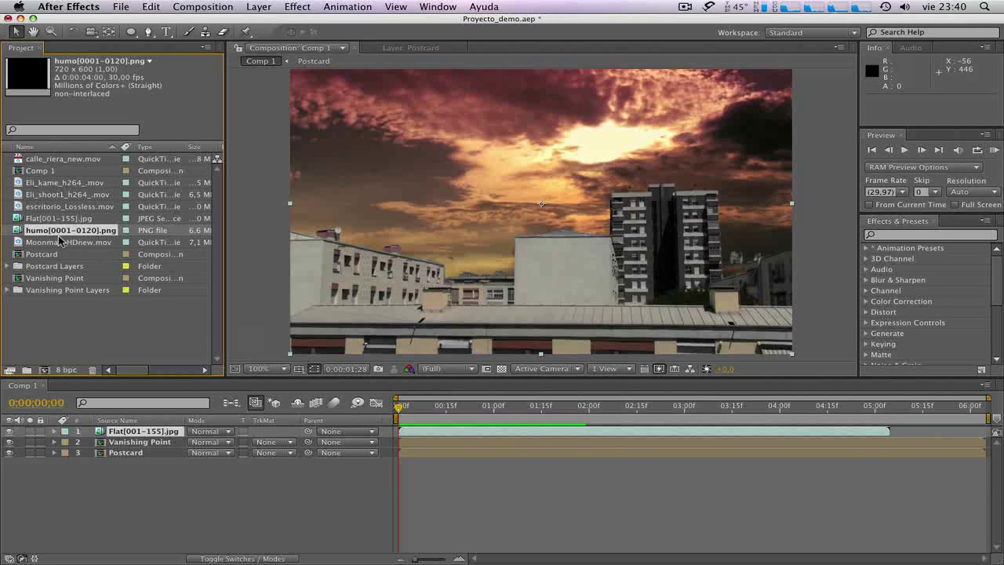
Place the humo[0001-0120].png sequence above the Flat layer in Comp 1 and fit it to the composition size.
{"action": "left_click_drag", "start_coordinate": [57, 237], "coordinate": [92, 433]}
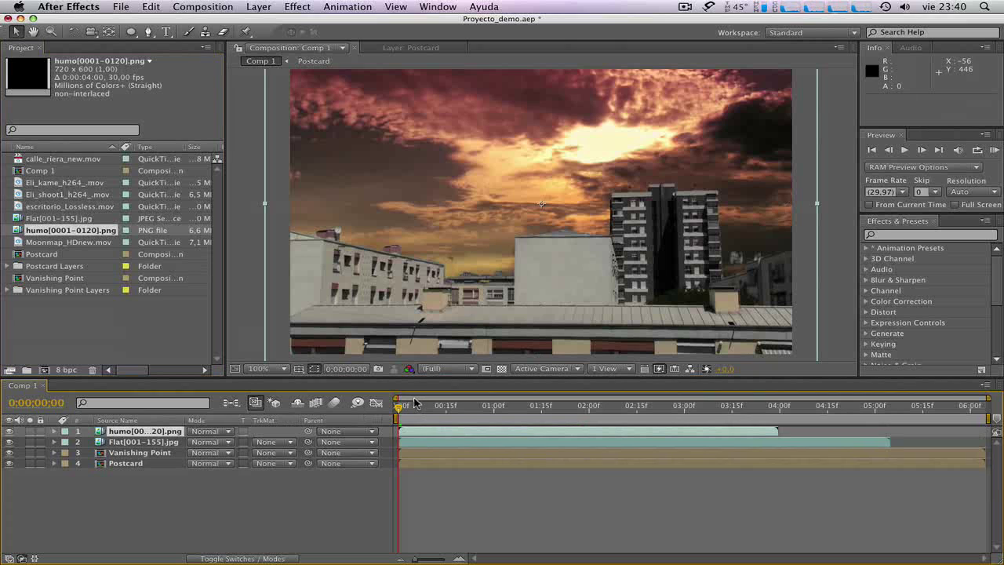
{"action": "left_click", "coordinate": [251, 7]}
{"action": "mouse_move", "coordinate": [385, 134]}
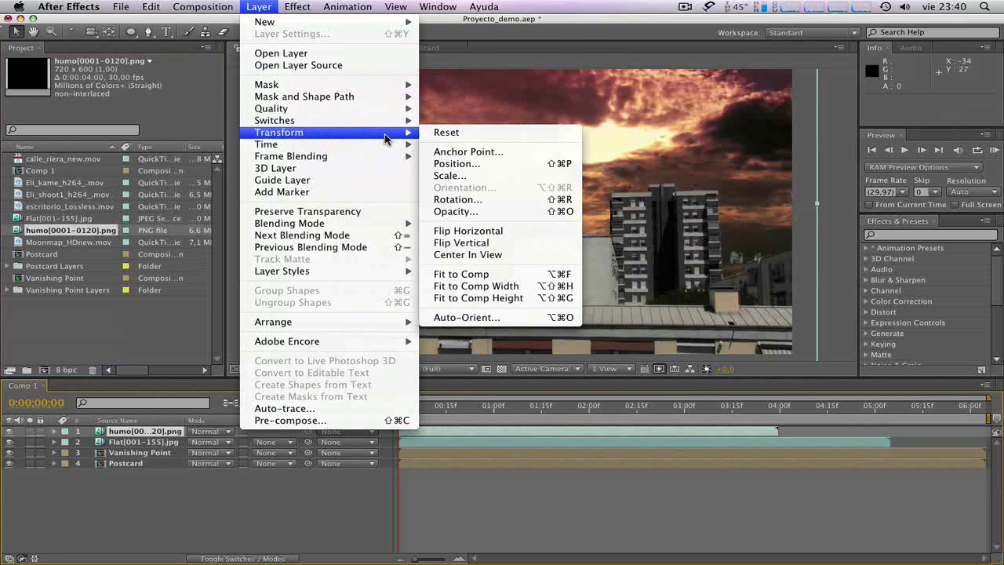
{"action": "left_click", "coordinate": [471, 273]}
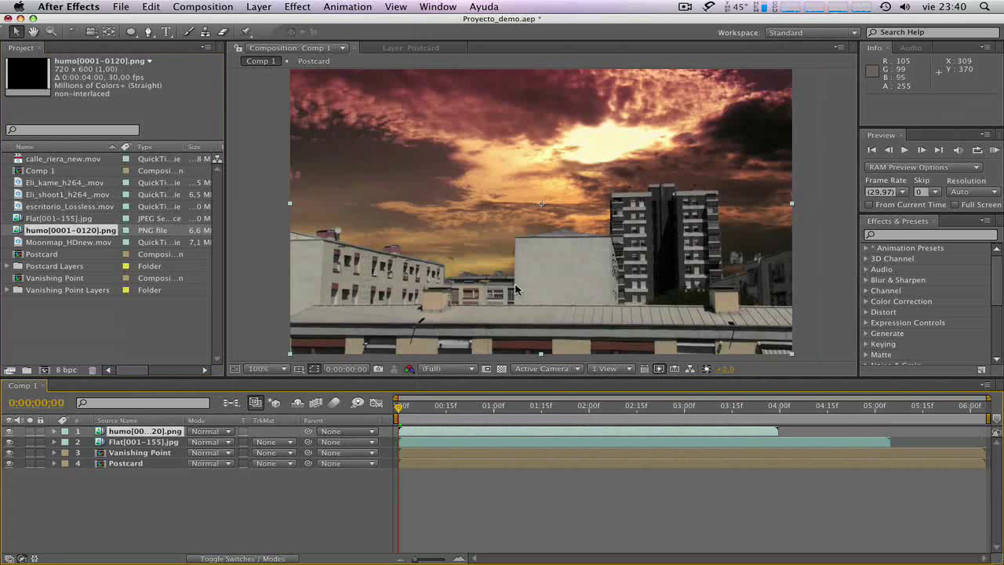
Advance Comp 1 to 0;00;01;13 and move the smoke layer onto the rooftop, to about position 307, 290.
{"action": "left_click_drag", "start_coordinate": [410, 406], "coordinate": [494, 399]}
{"action": "key", "text": "space"}
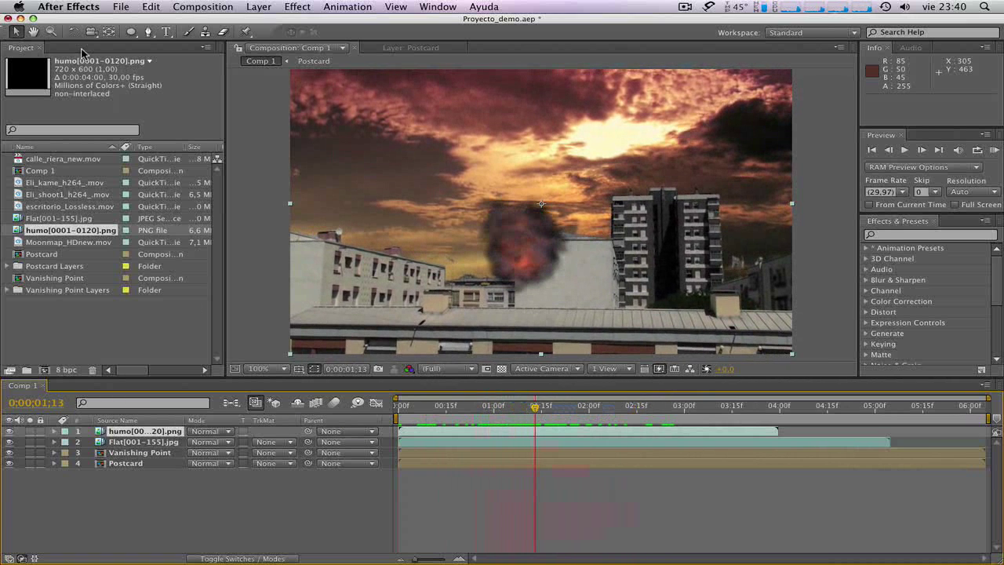
{"action": "left_click_drag", "start_coordinate": [519, 273], "coordinate": [481, 302]}
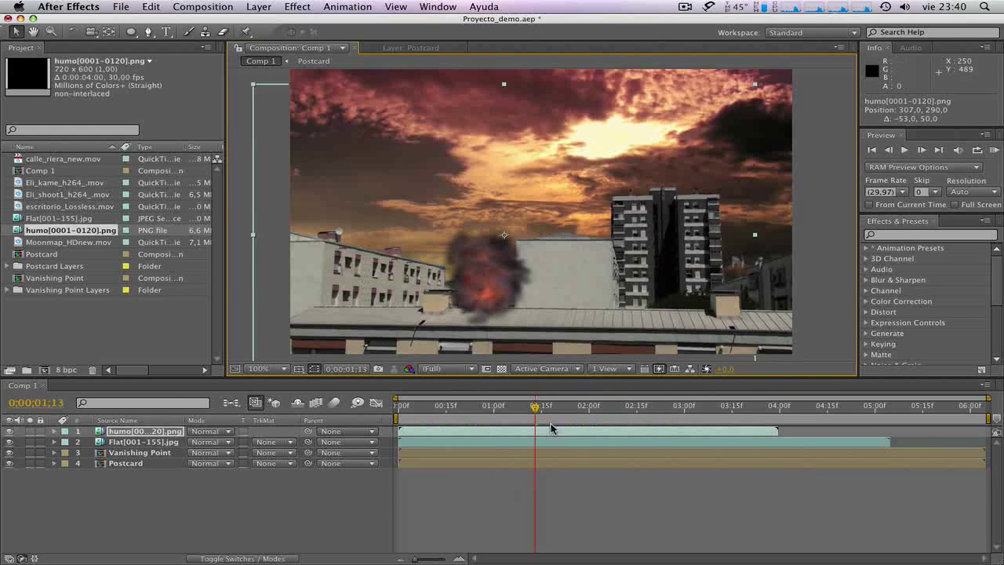
Return to the start of Comp 1 and RAM preview the smoke composited over the buildings, stopping playback at the end.
{"action": "left_click_drag", "start_coordinate": [535, 411], "coordinate": [398, 415]}
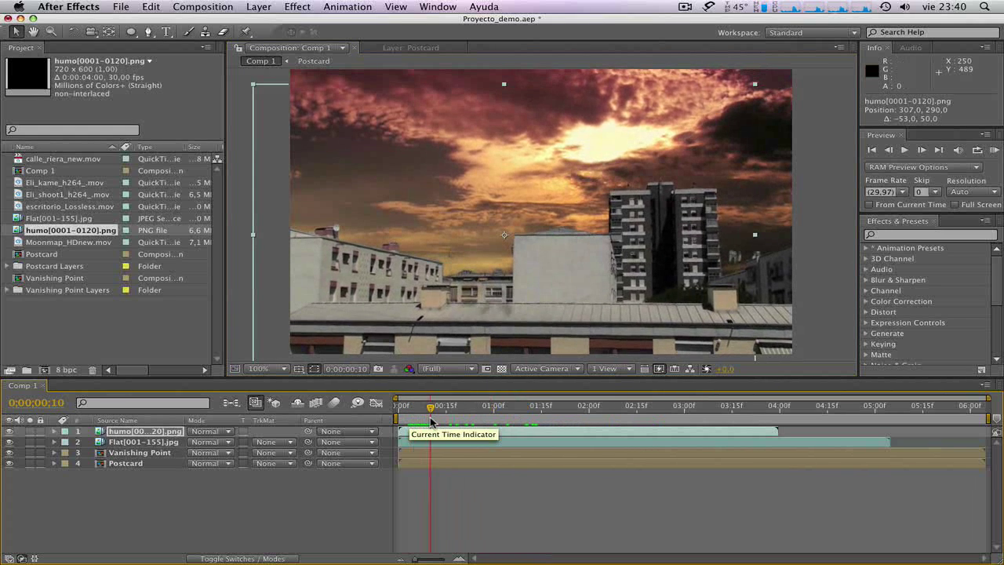
{"action": "key", "text": "KP_0"}
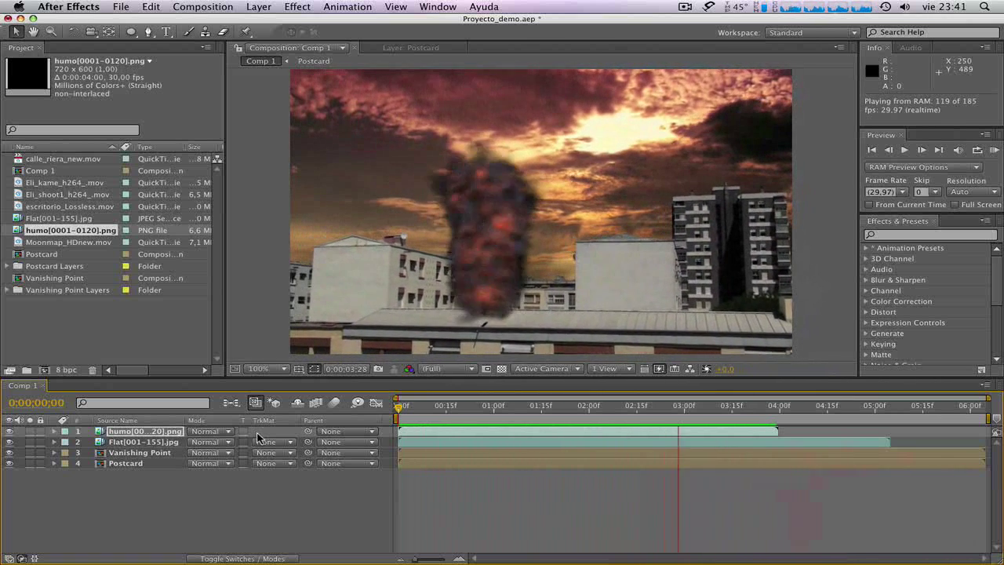
{"action": "key", "text": "space"}
{"action": "key", "text": "KP_0"}
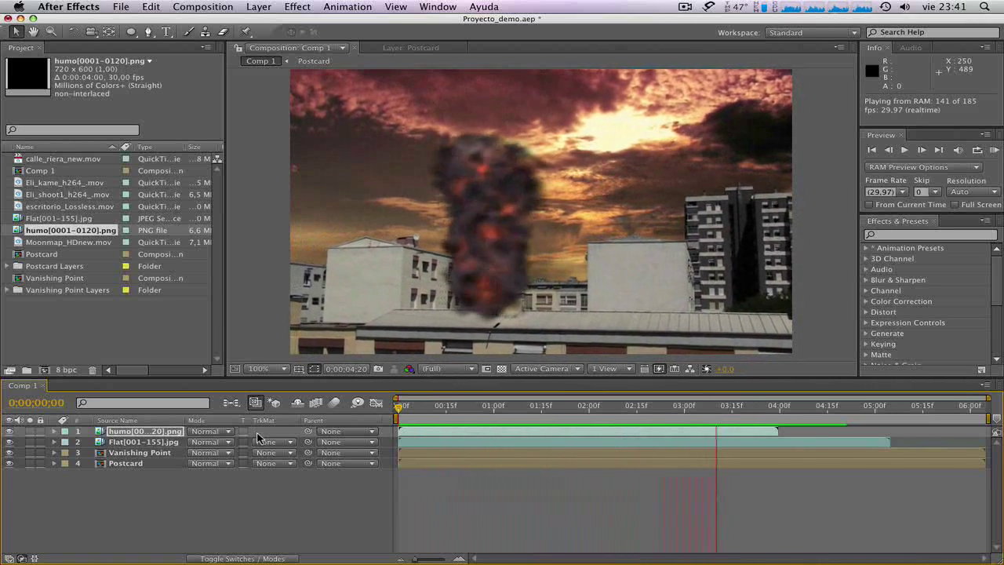
{"action": "key", "text": "space"}
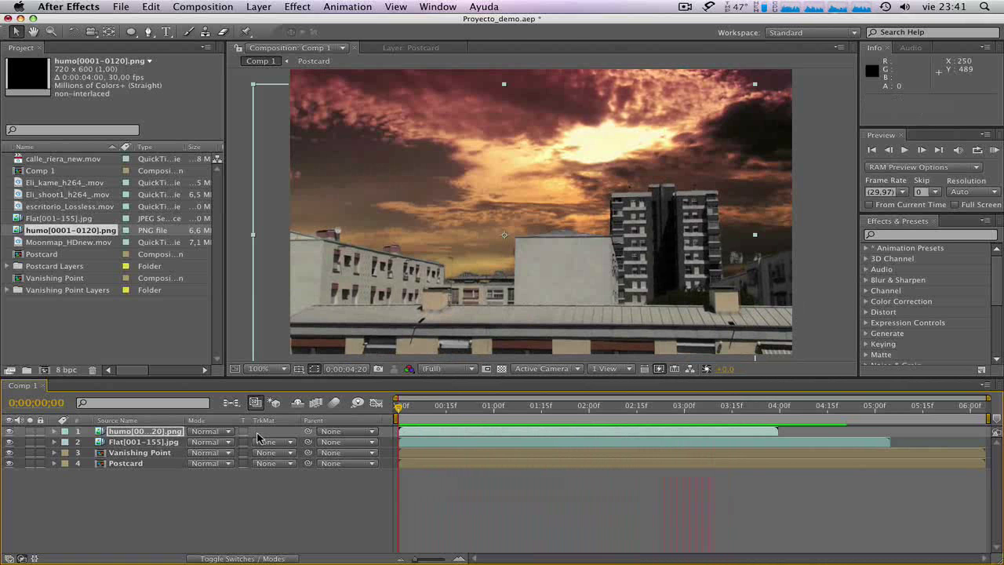
RAM preview Comp 1 again with more of its frames rendered and scrub through the smoke composite.
{"action": "key", "text": "KP_0"}
{"action": "key", "text": "space"}
{"action": "key", "text": "KP_0"}
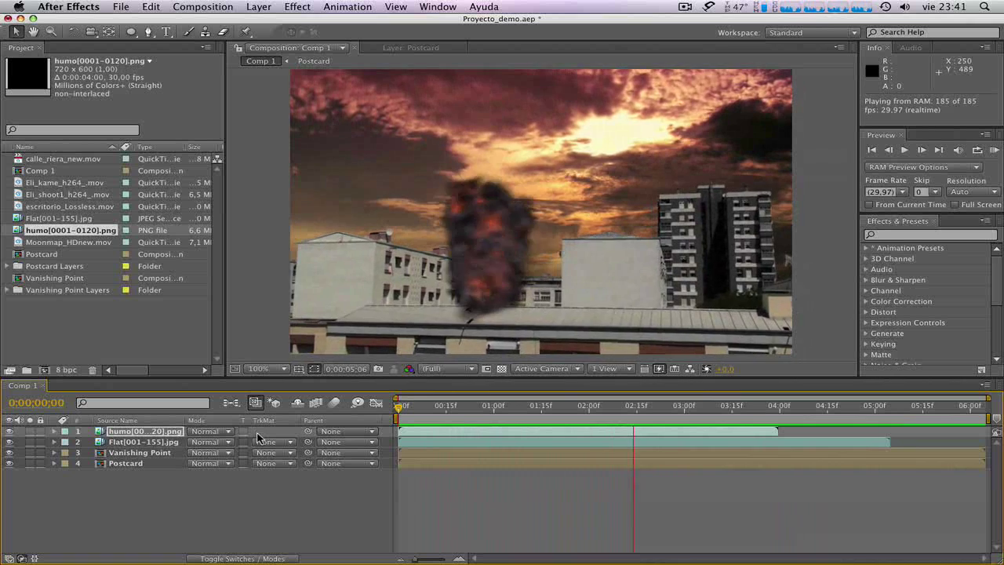
{"action": "key", "text": "space"}
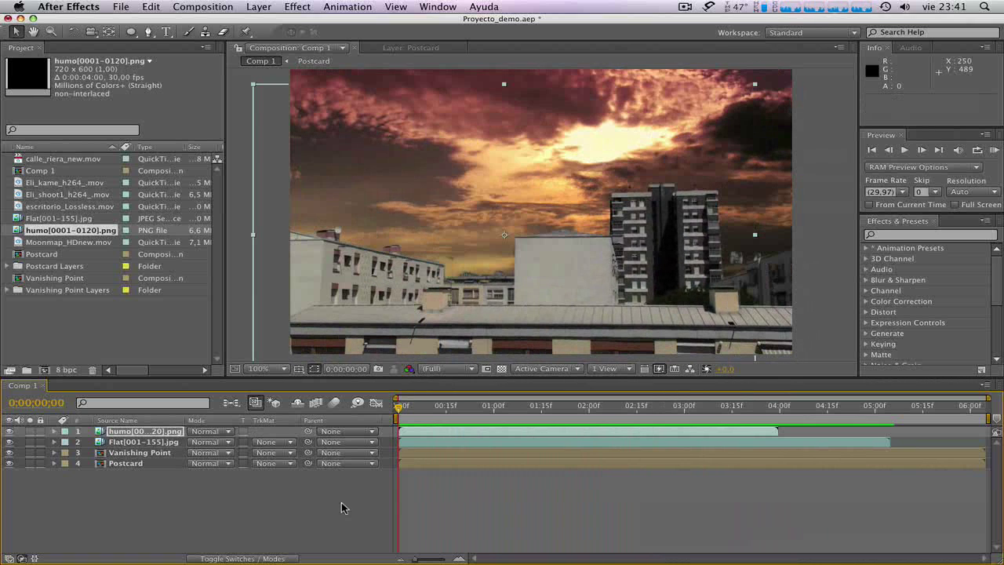
{"action": "left_click_drag", "start_coordinate": [453, 409], "coordinate": [606, 406]}
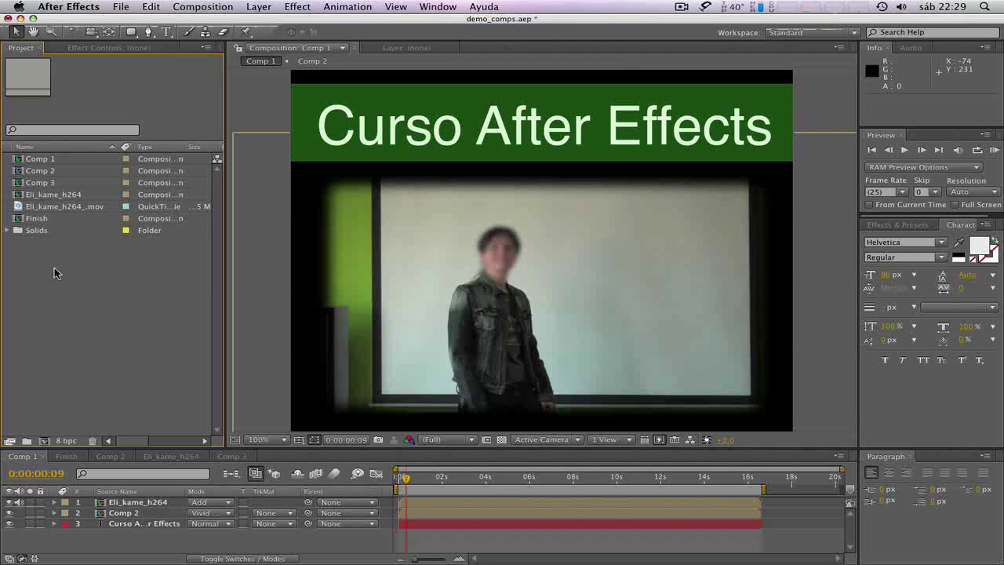
Create a PAL D1/DV composition named Comp Nesting, 720 x 576 at 25 fps, lasting 0:00:20:05.
{"action": "right_click", "coordinate": [87, 303]}
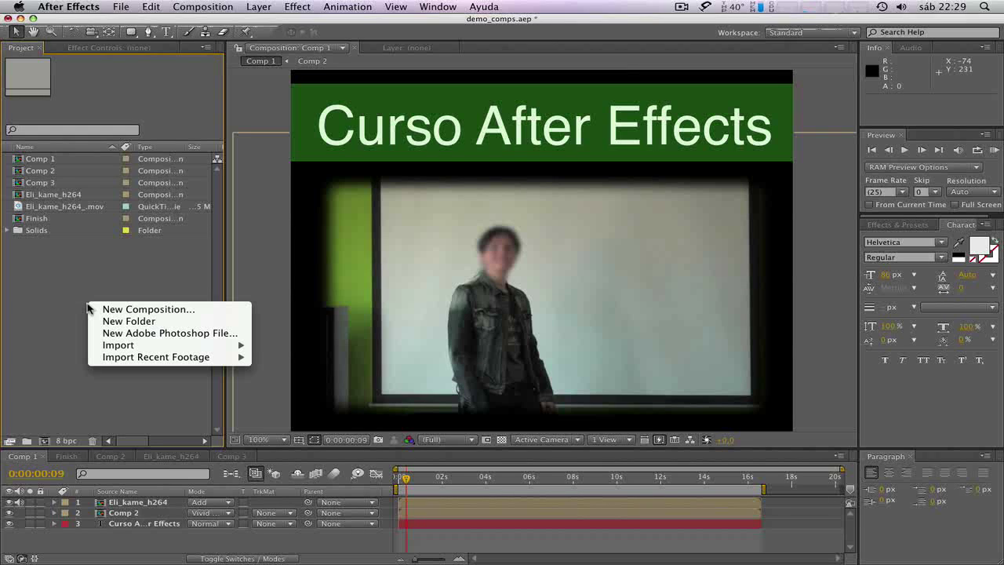
{"action": "left_click", "coordinate": [133, 310]}
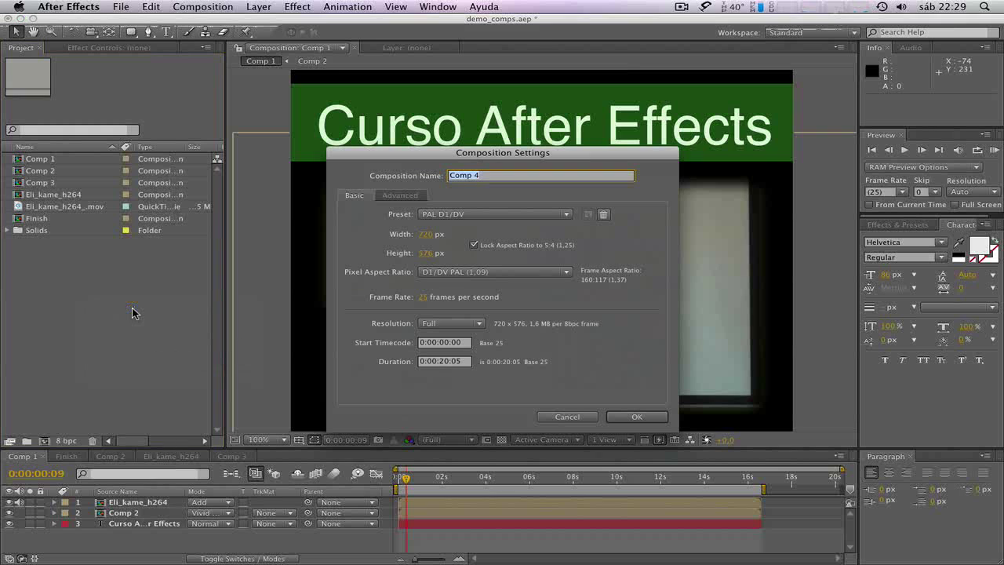
{"action": "type", "text": "Comp Nesting"}
{"action": "key", "text": "Return"}
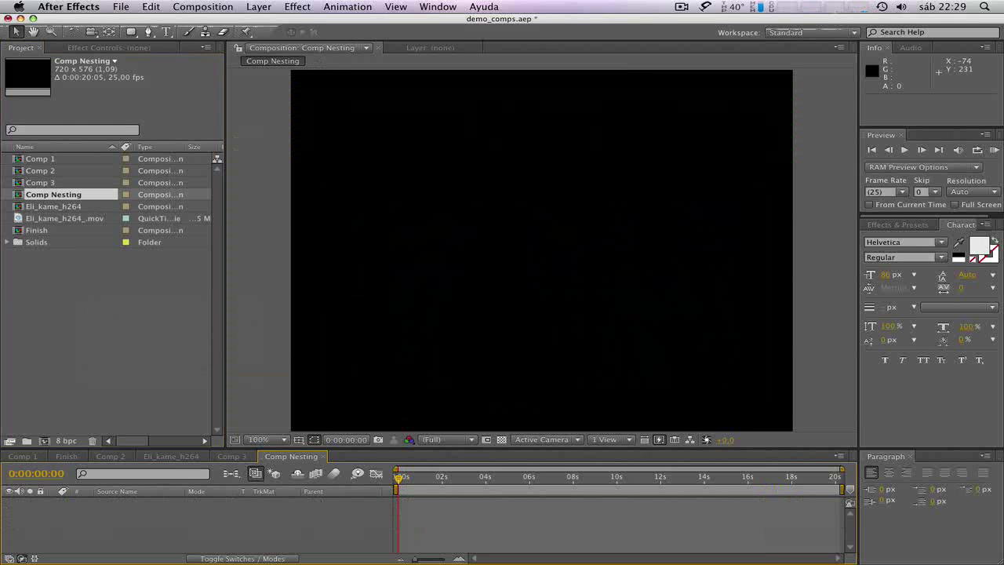
Examine the contents of Comp 2, Comp 3 and the Eli_kame_h264 composition, and return to Comp Nesting.
{"action": "left_click", "coordinate": [41, 170]}
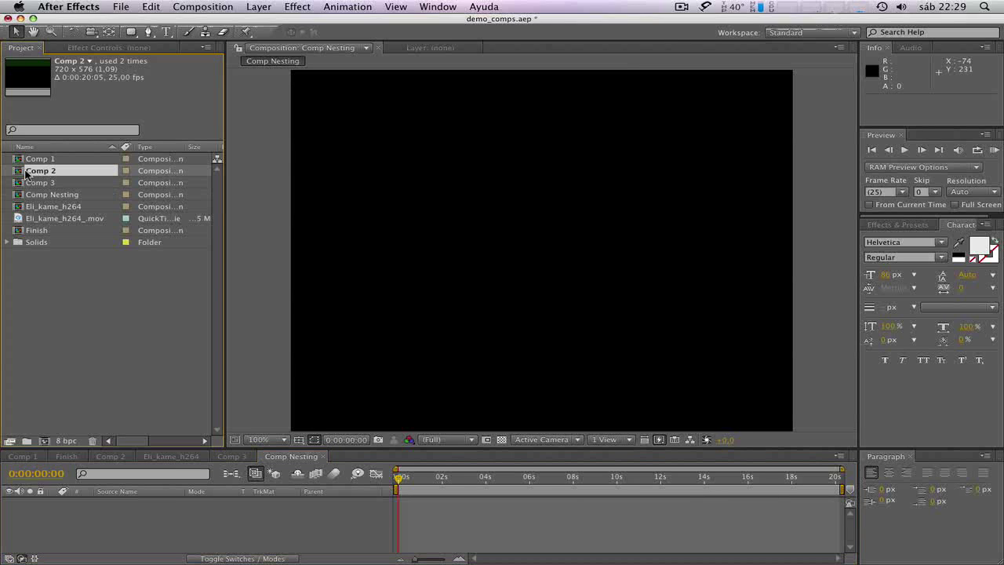
{"action": "double_click", "coordinate": [31, 171]}
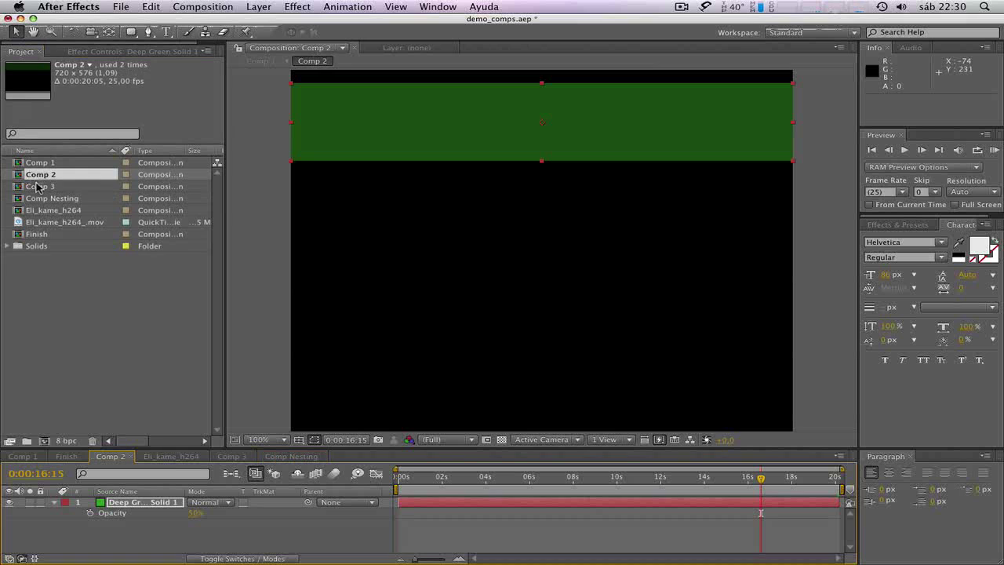
{"action": "double_click", "coordinate": [36, 188]}
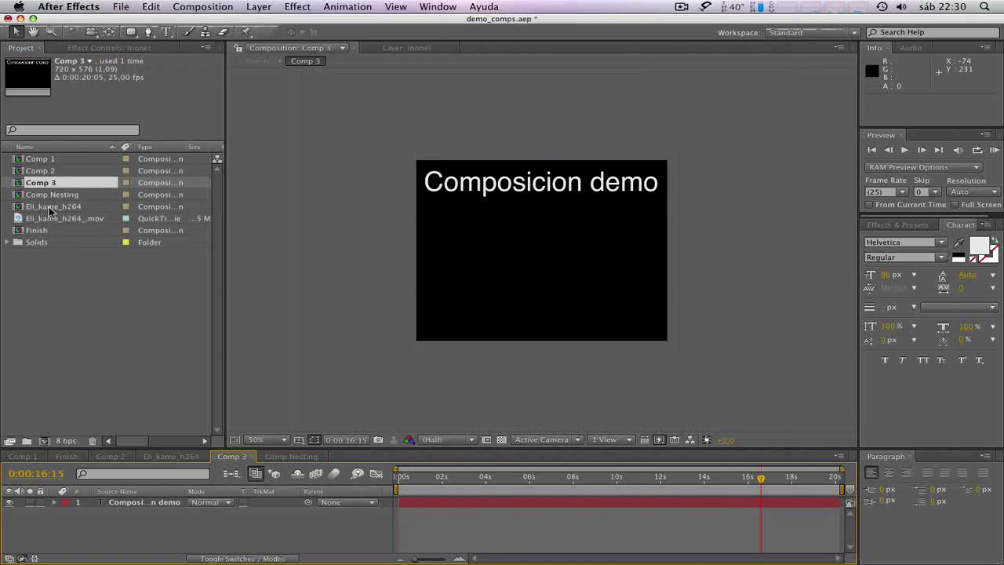
{"action": "double_click", "coordinate": [53, 207]}
{"action": "left_click", "coordinate": [75, 300]}
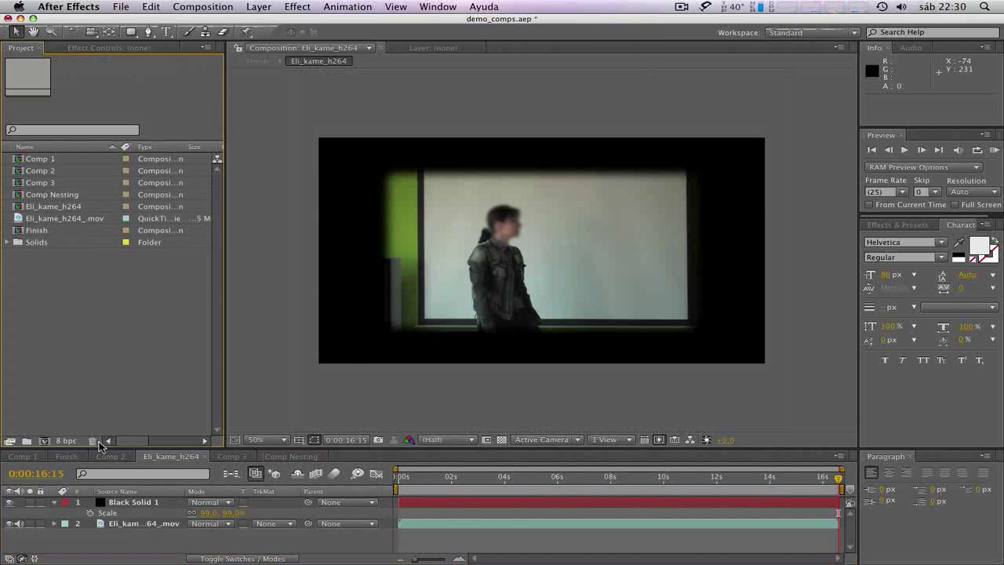
{"action": "left_click", "coordinate": [278, 457]}
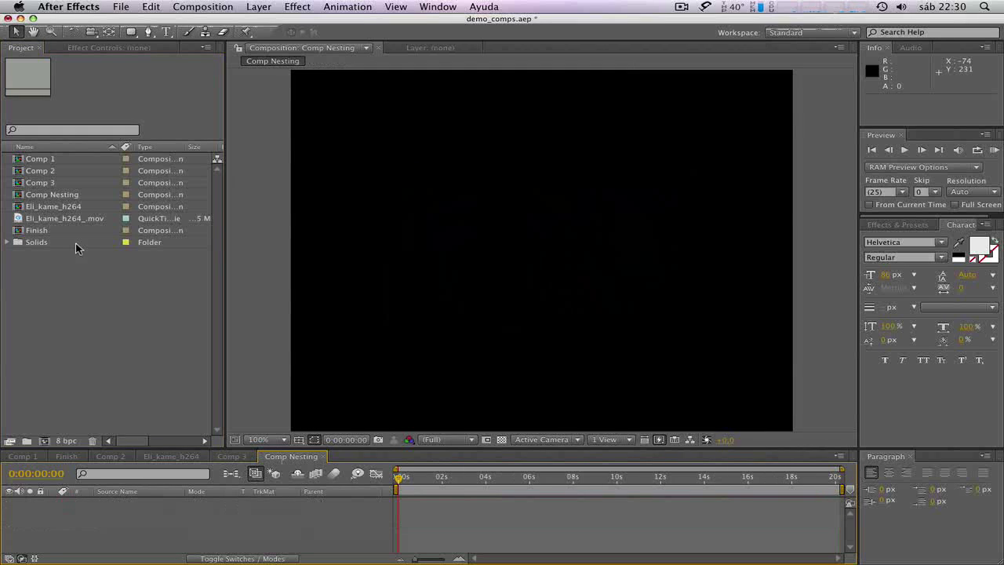
Nest Comp 2 in Comp Nesting with Comp 3 beneath it, and nudge Comp 3 down to position 360, 293.
{"action": "left_click_drag", "start_coordinate": [36, 171], "coordinate": [140, 515]}
{"action": "left_click_drag", "start_coordinate": [35, 184], "coordinate": [134, 511]}
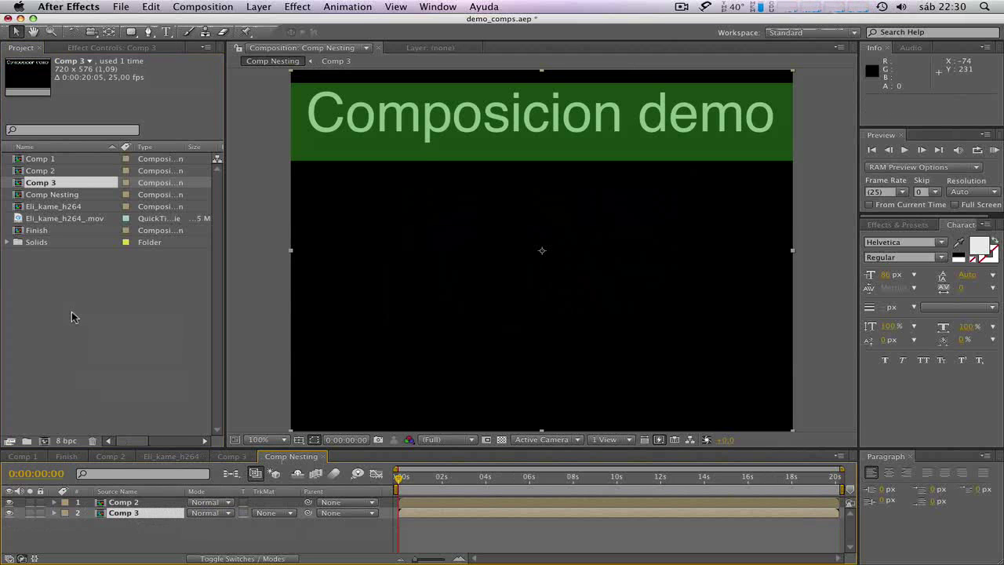
{"action": "key", "text": "Down"}
{"action": "key", "text": "Down"}
{"action": "key", "text": "Down"}
{"action": "key", "text": "Down"}
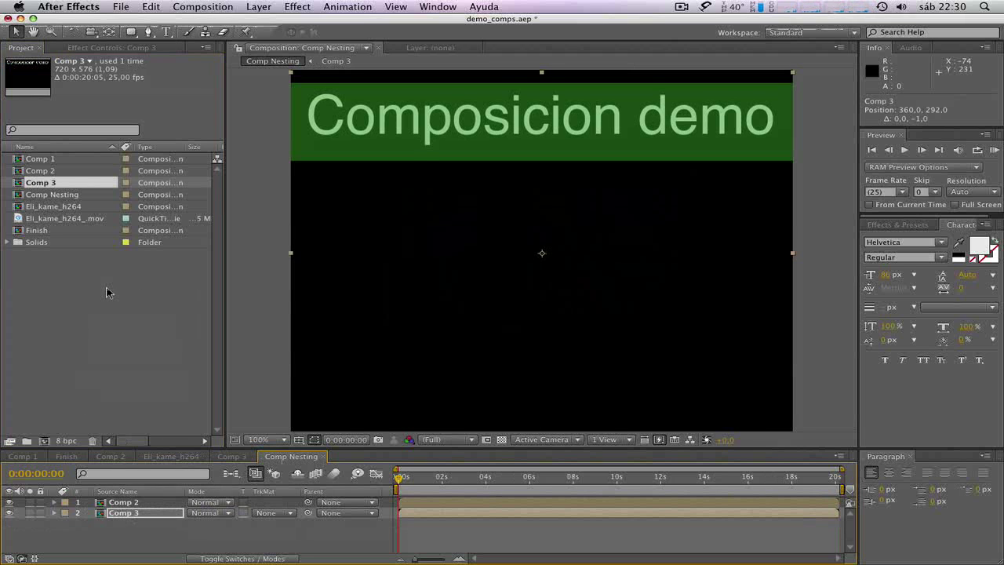
{"action": "key", "text": "Down"}
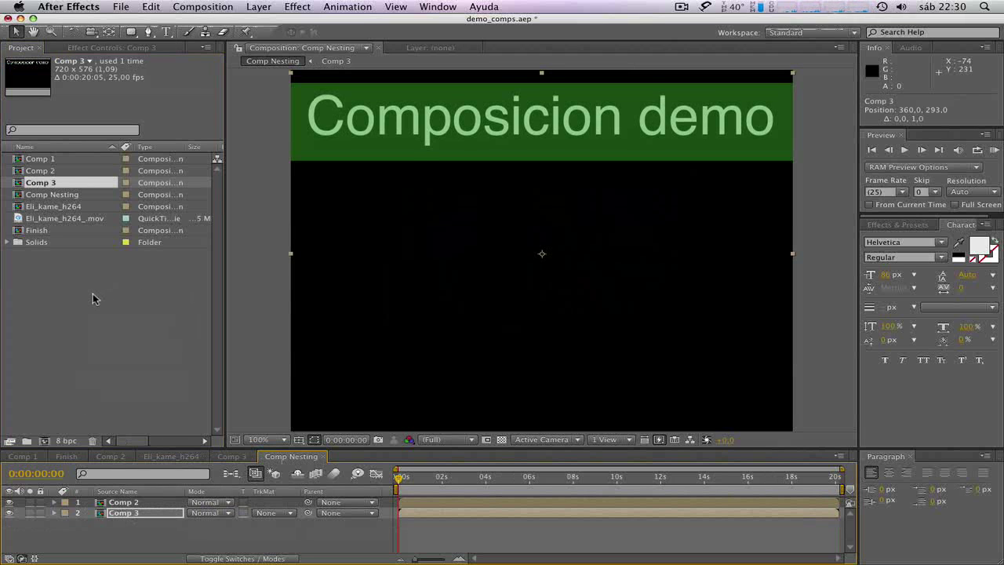
{"action": "left_click", "coordinate": [93, 293]}
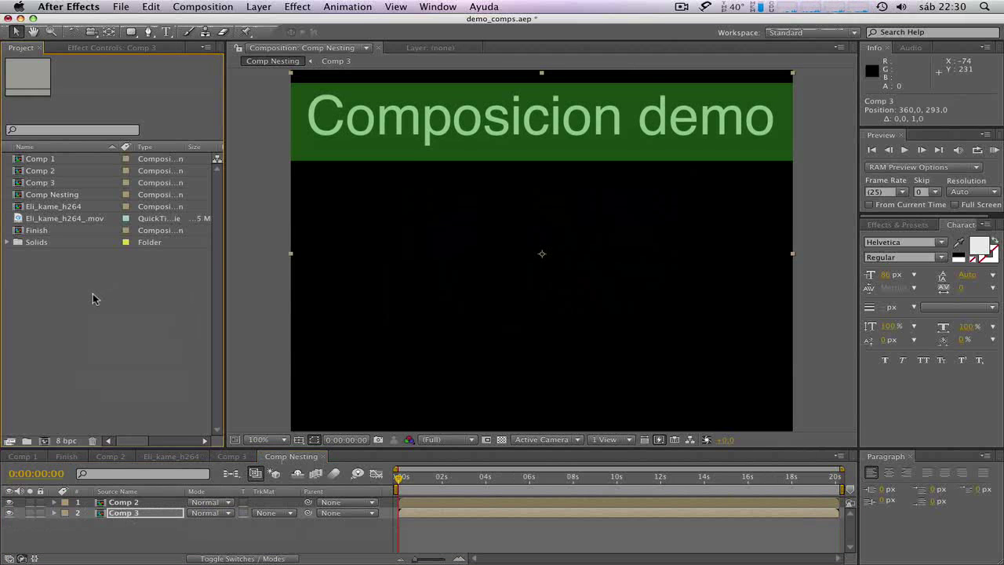
Check the transform properties of the nested Comp 3 layer and collapse them again.
{"action": "left_click", "coordinate": [53, 512]}
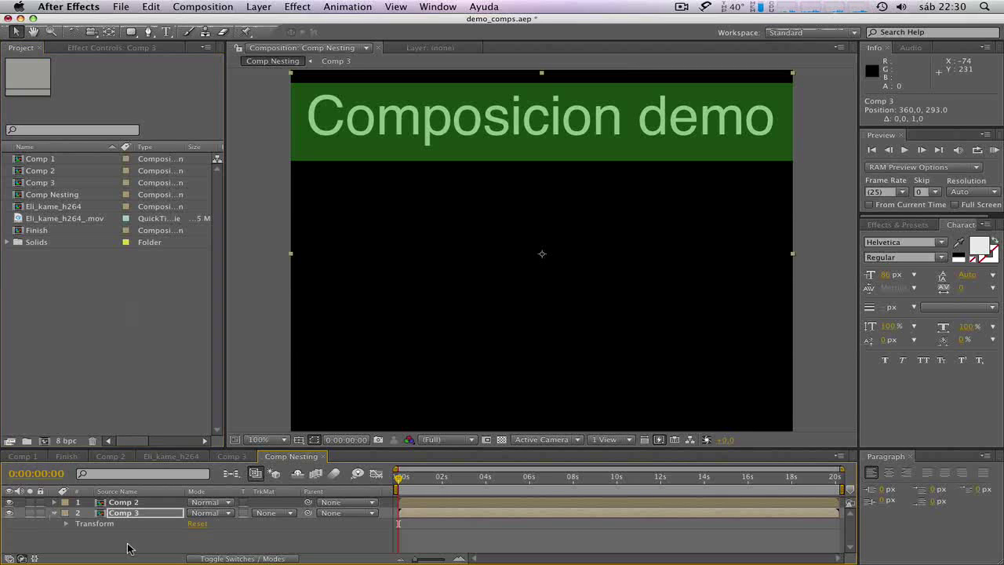
{"action": "left_click", "coordinate": [66, 523]}
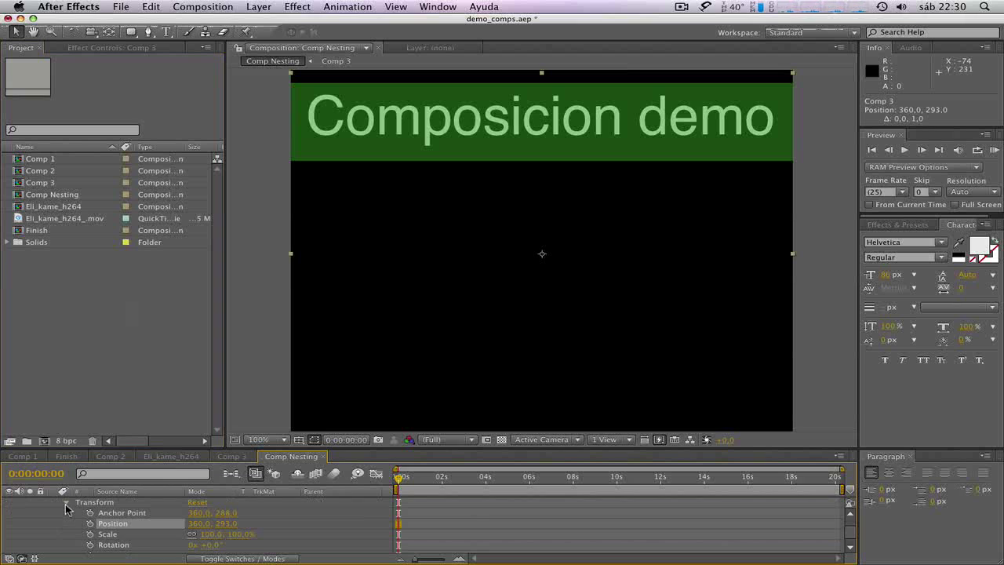
{"action": "left_click", "coordinate": [66, 502]}
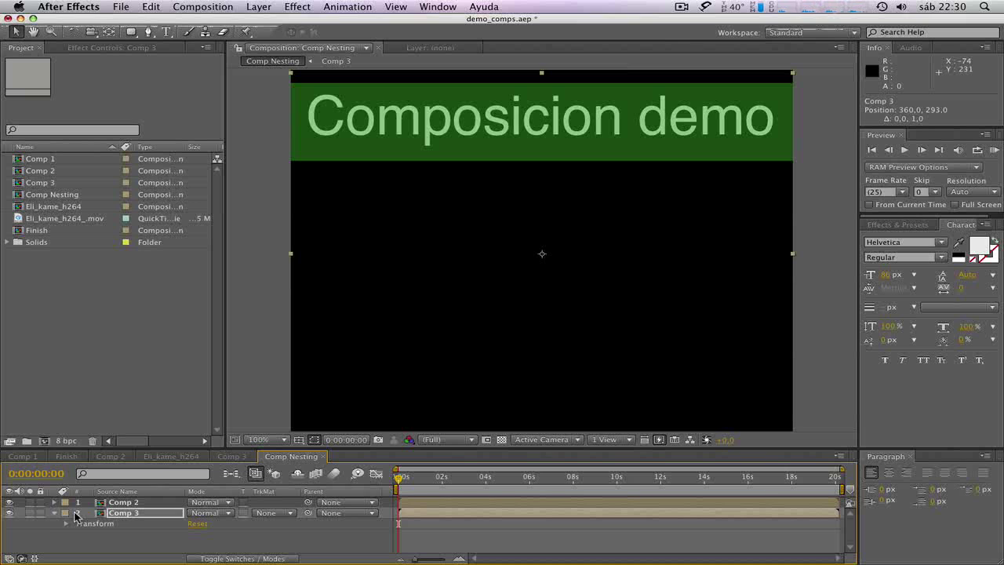
{"action": "left_click", "coordinate": [53, 513]}
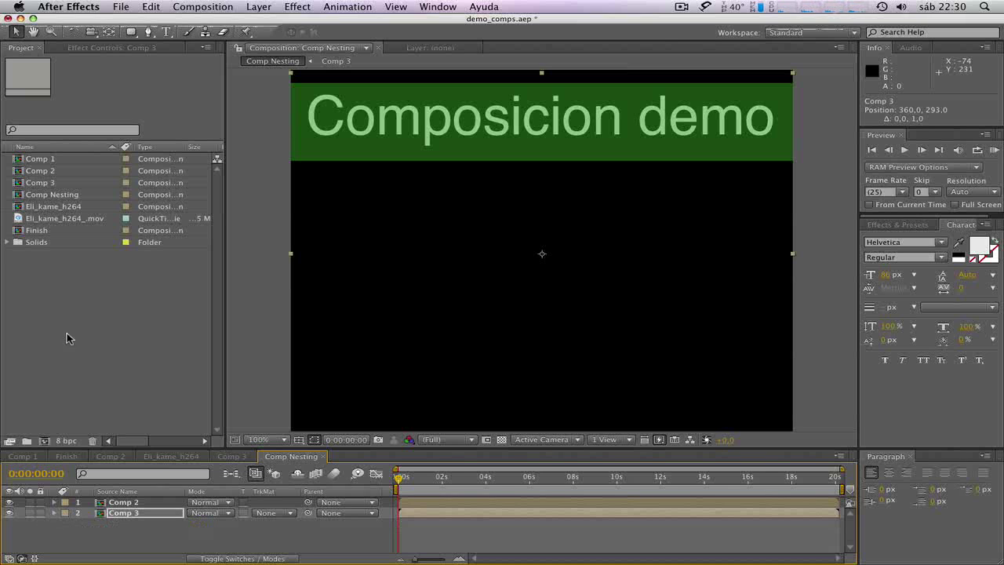
{"action": "left_click", "coordinate": [87, 316]}
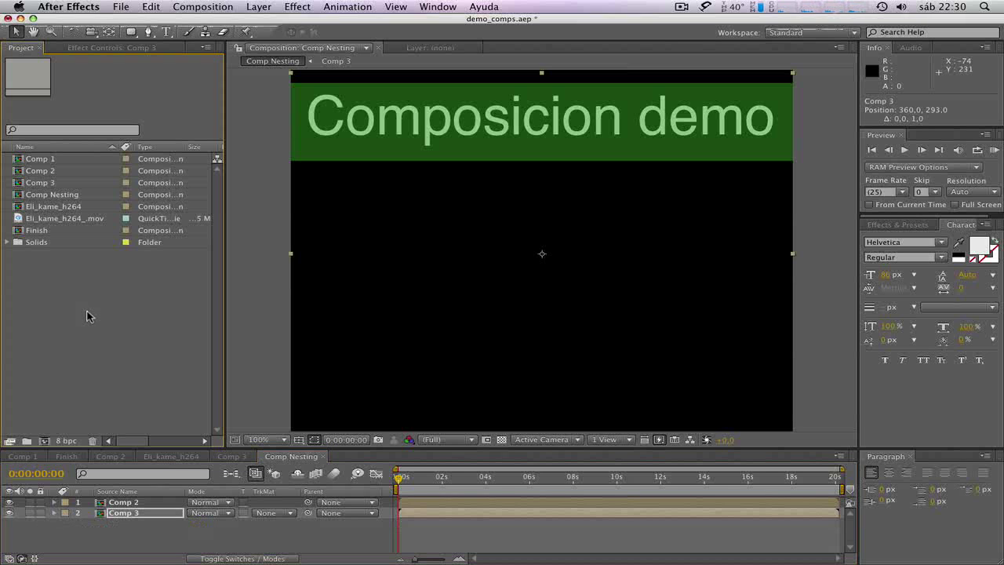
Add the Eli_kame_h264 composition as the lowest layer of Comp Nesting and scale it down around its centre.
{"action": "left_click", "coordinate": [58, 207]}
{"action": "left_click_drag", "start_coordinate": [57, 208], "coordinate": [125, 532]}
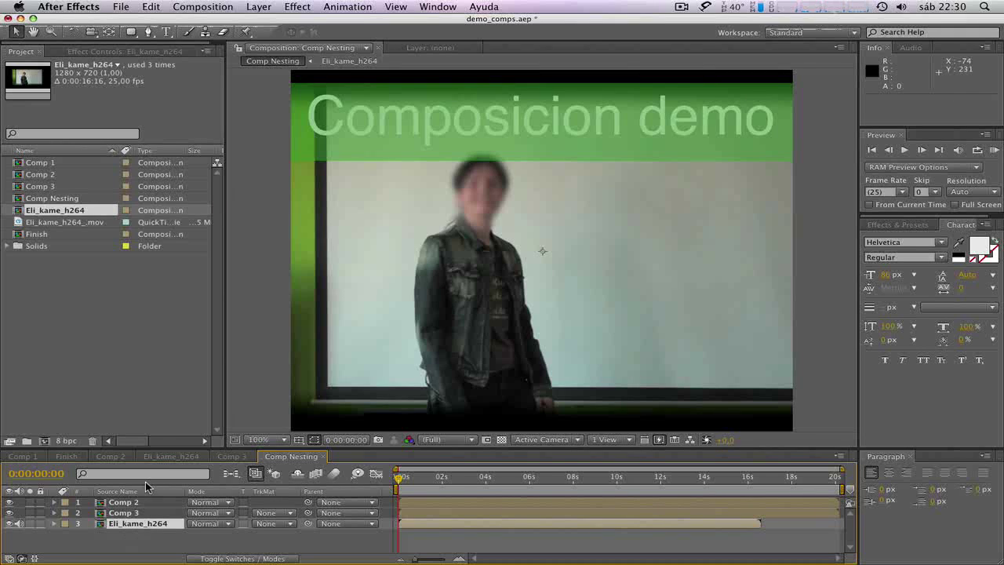
{"action": "key", "text": "comma"}
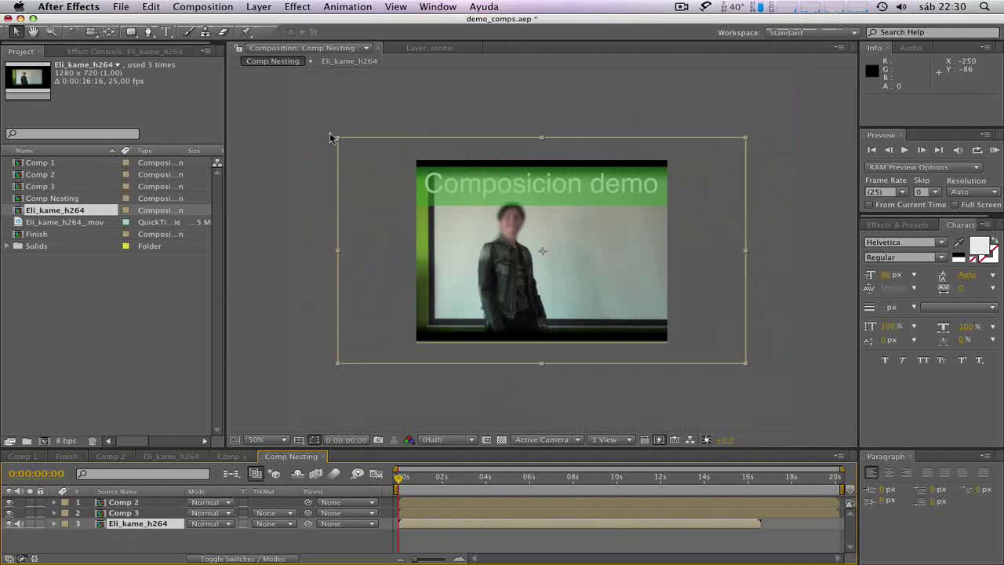
{"action": "left_click_drag", "start_coordinate": [338, 139], "coordinate": [376, 174]}
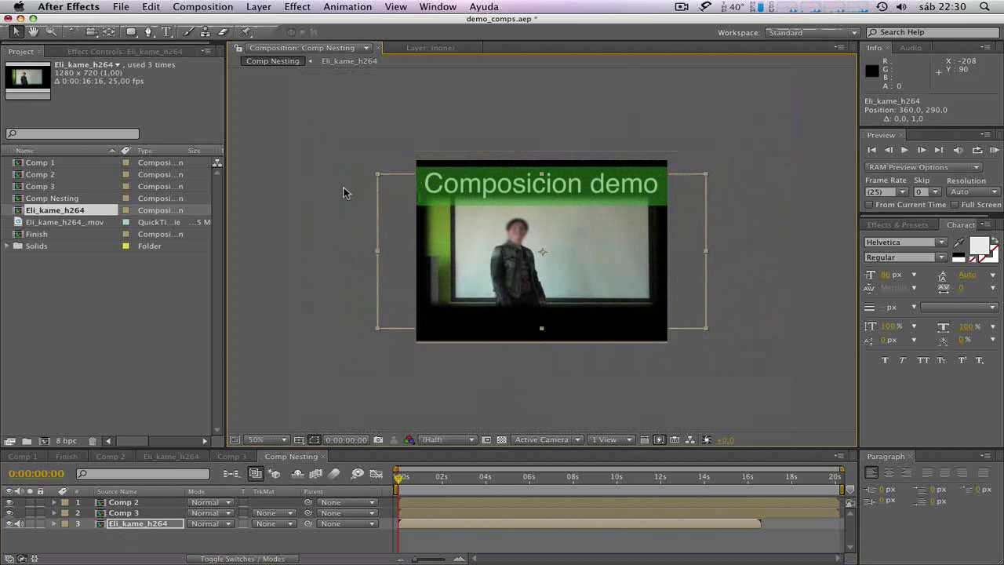
Move the Eli_kame_h264 layer down until its picture sits just below the green title band.
{"action": "key", "text": "Down"}
{"action": "key", "text": "Down"}
{"action": "key", "text": "Down"}
{"action": "key", "text": "Down"}
{"action": "key", "text": "Down"}
{"action": "key", "text": "Down"}
{"action": "key", "text": "Down"}
{"action": "key", "text": "Down"}
{"action": "key", "text": "Down"}
{"action": "key", "text": "Down"}
{"action": "key", "text": "Down"}
{"action": "key", "text": "Down"}
{"action": "key", "text": "Down"}
{"action": "key", "text": "Down"}
{"action": "key", "text": "Down"}
{"action": "key", "text": "Down"}
{"action": "key", "text": "Down"}
{"action": "key", "text": "Down"}
{"action": "key", "text": "Down"}
{"action": "key", "text": "Down"}
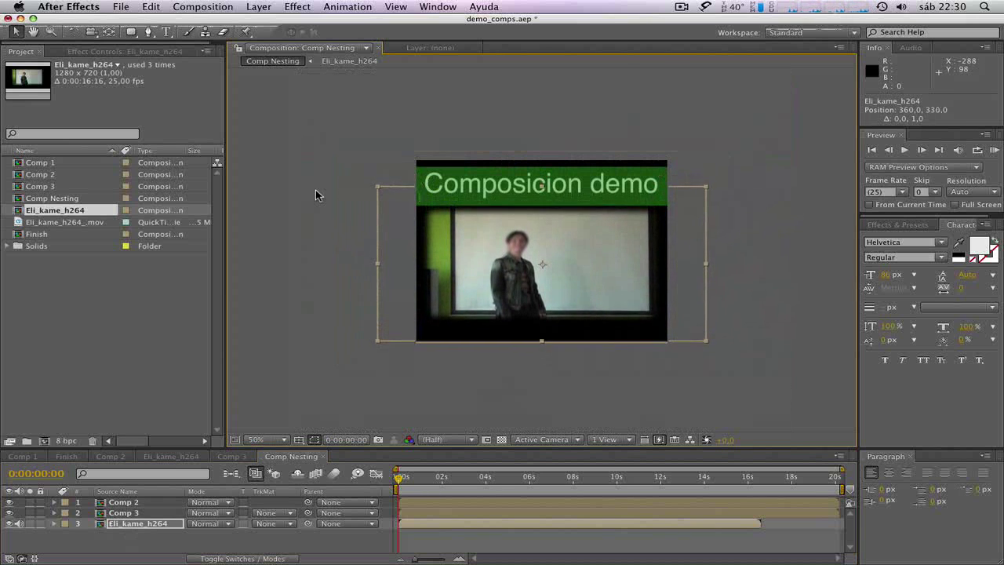
{"action": "key", "text": "Down"}
{"action": "key", "text": "Down"}
{"action": "key", "text": "Down"}
{"action": "key", "text": "Down"}
{"action": "key", "text": "Down"}
{"action": "key", "text": "Down"}
{"action": "key", "text": "Down"}
{"action": "key", "text": "Down"}
{"action": "key", "text": "Down"}
{"action": "key", "text": "Down"}
{"action": "key", "text": "Down"}
{"action": "key", "text": "Down"}
{"action": "key", "text": "Down"}
{"action": "key", "text": "Down"}
{"action": "left_click", "coordinate": [308, 205]}
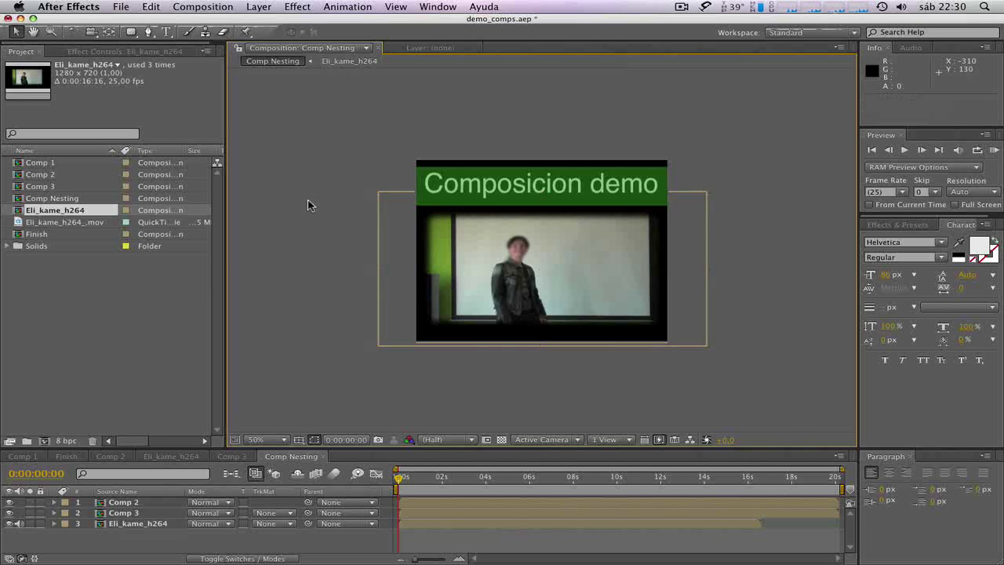
{"action": "key", "text": "period"}
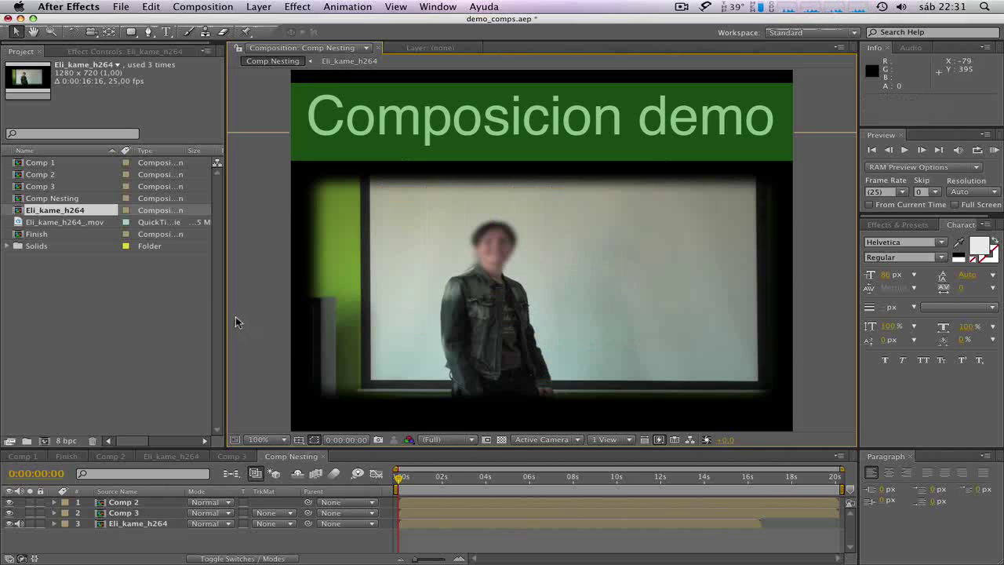
Open the Finish composition and RAM preview the nested result, stopping playback at the end.
{"action": "double_click", "coordinate": [56, 234]}
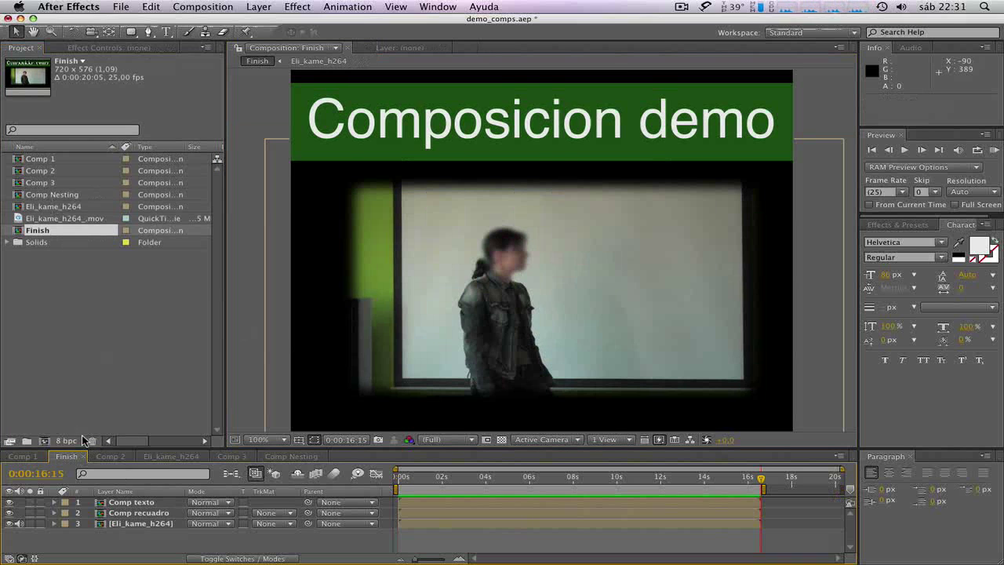
{"action": "key", "text": "KP_0"}
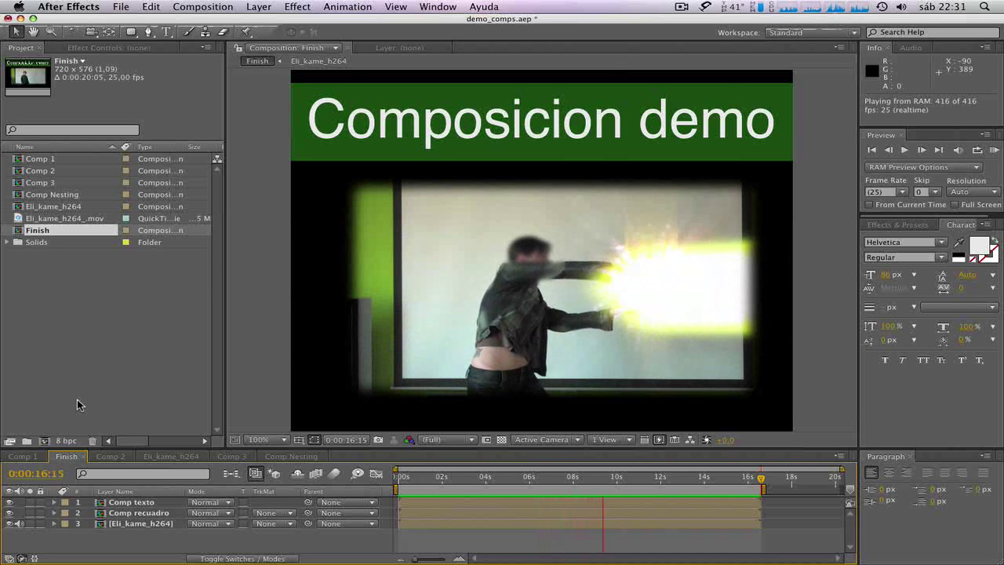
{"action": "key", "text": "space"}
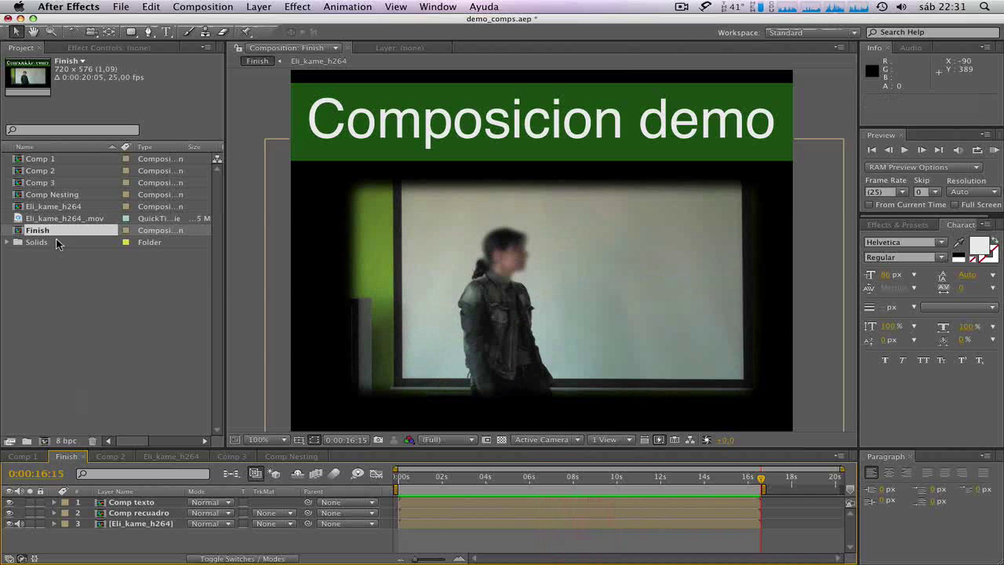
{"action": "left_click", "coordinate": [69, 267]}
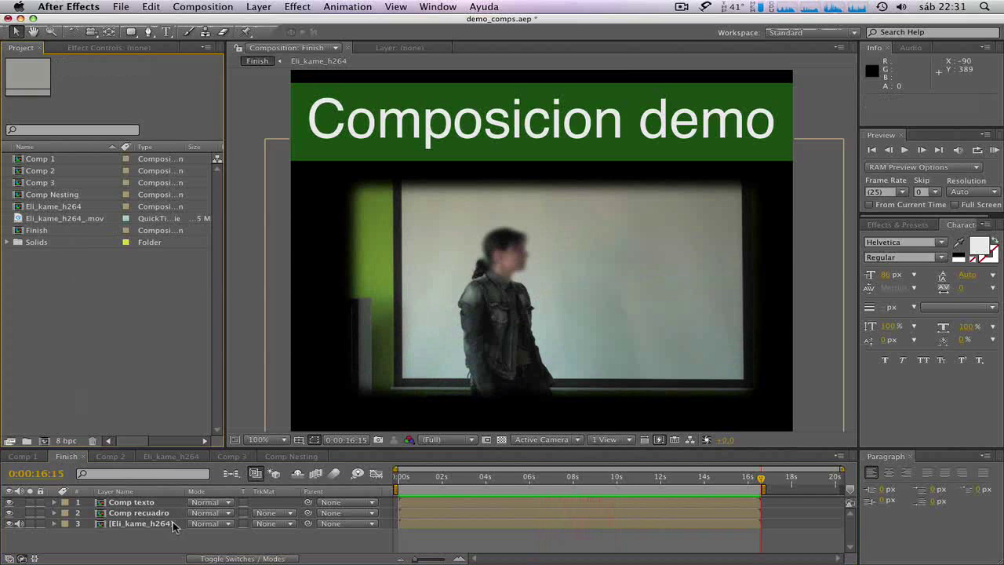
Inspect the nested layers in Finish and compare their switches columns with their blending mode and track matte columns.
{"action": "left_click", "coordinate": [149, 513]}
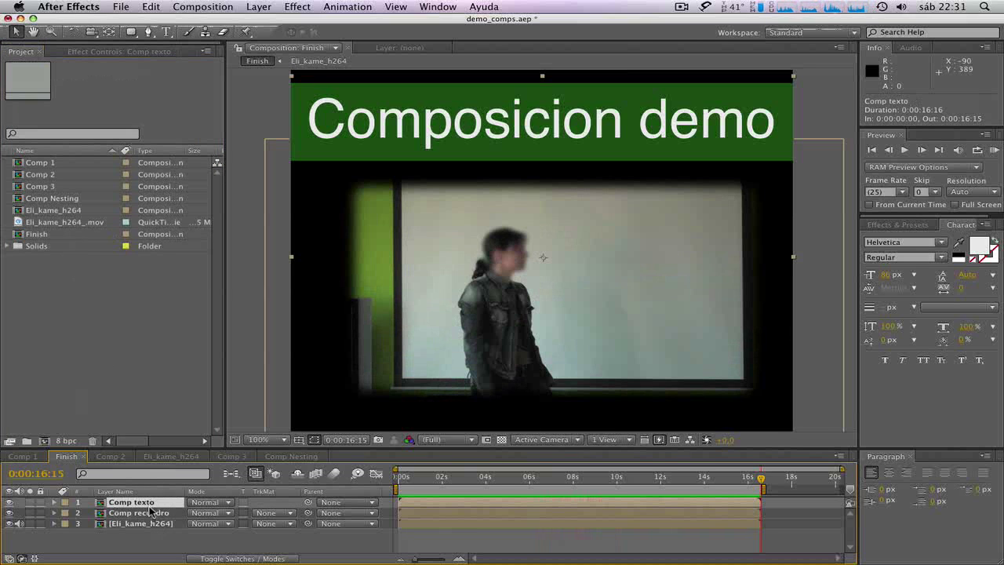
{"action": "left_click", "coordinate": [153, 523]}
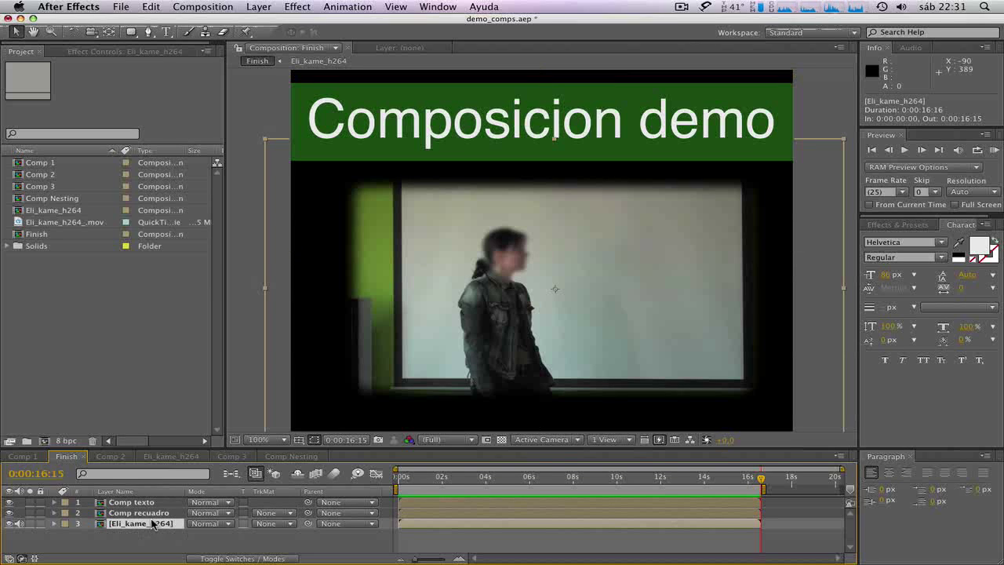
{"action": "left_click", "coordinate": [221, 549]}
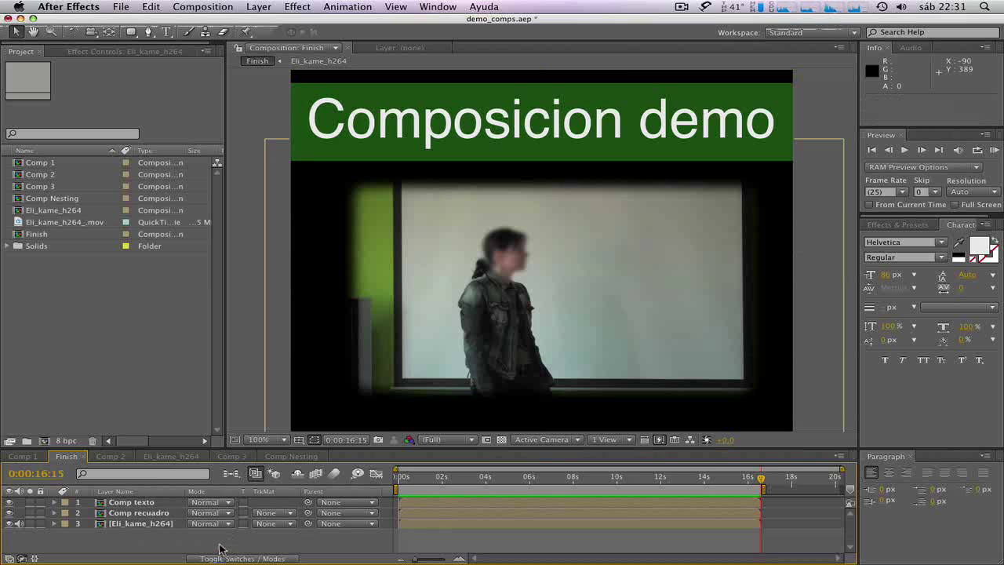
{"action": "key", "text": "F4"}
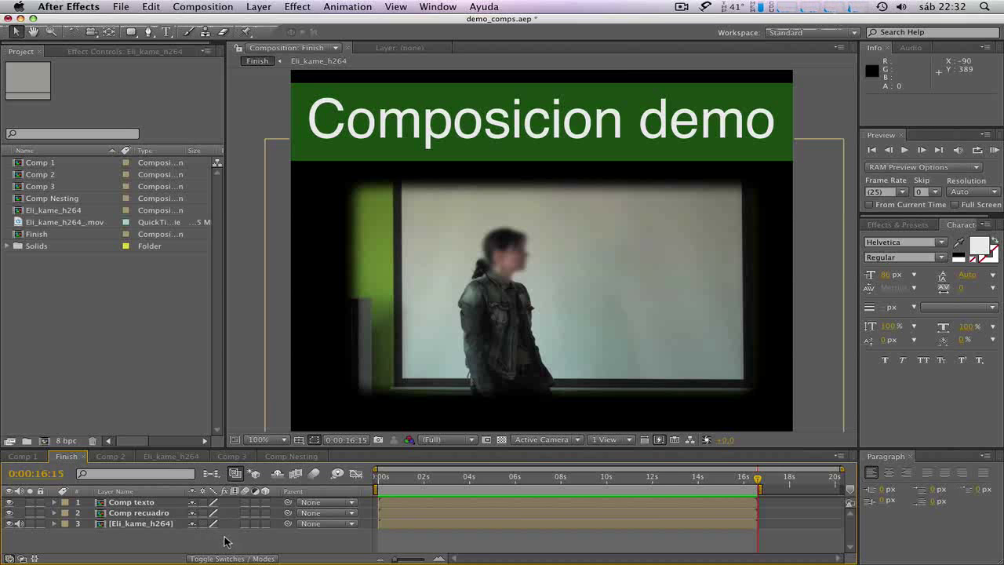
{"action": "left_click", "coordinate": [225, 540]}
{"action": "left_click", "coordinate": [225, 540]}
{"action": "left_click", "coordinate": [225, 540]}
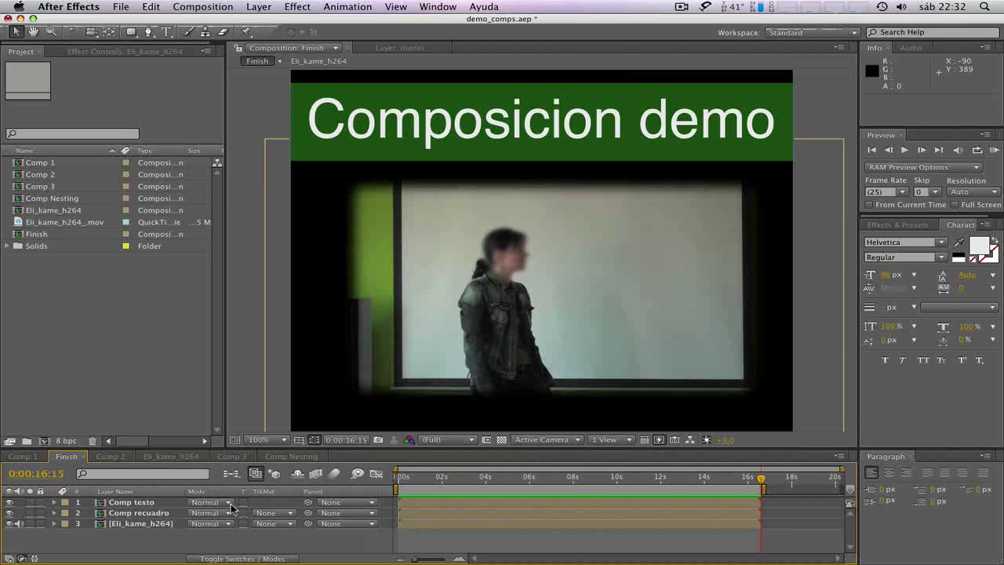
Try the Dissolve and Dancing Dissolve blending modes on the Comp texto layer.
{"action": "left_click", "coordinate": [229, 503]}
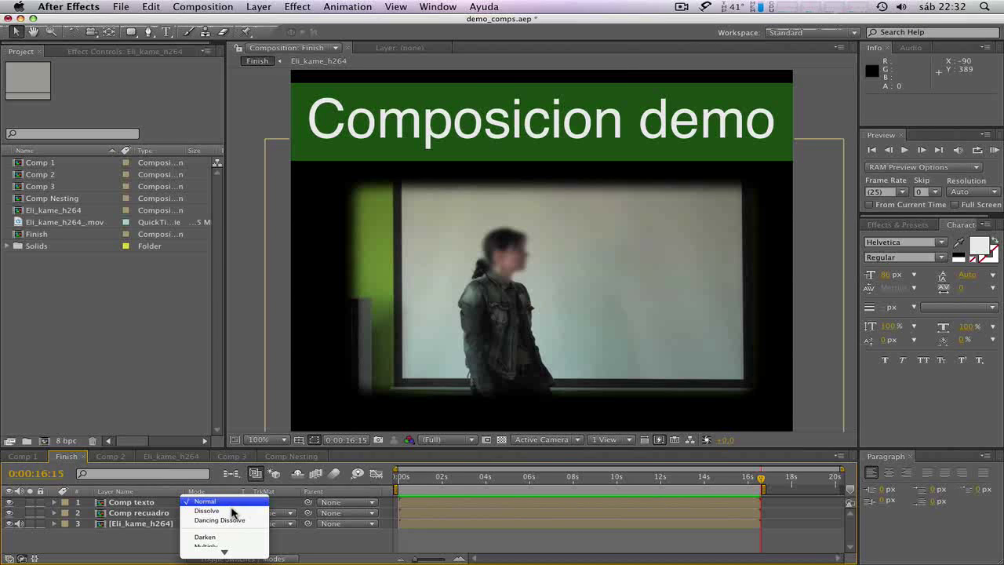
{"action": "left_click", "coordinate": [140, 549]}
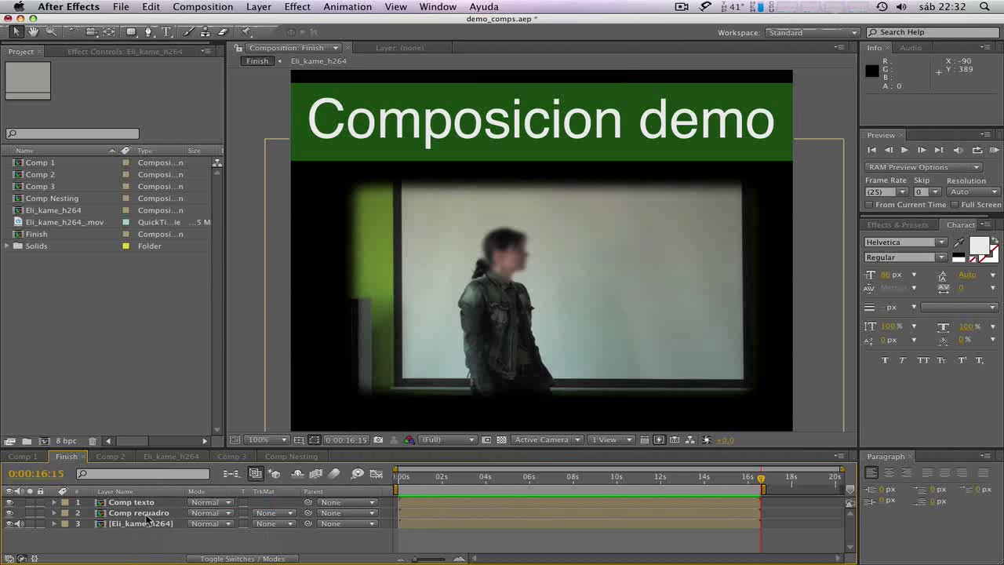
{"action": "left_click", "coordinate": [145, 505]}
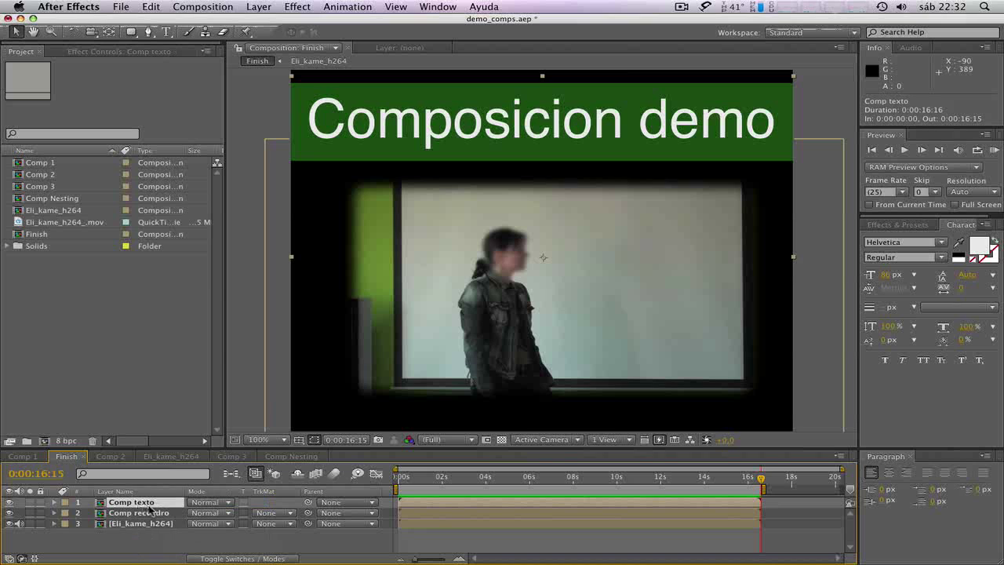
{"action": "left_click", "coordinate": [229, 502]}
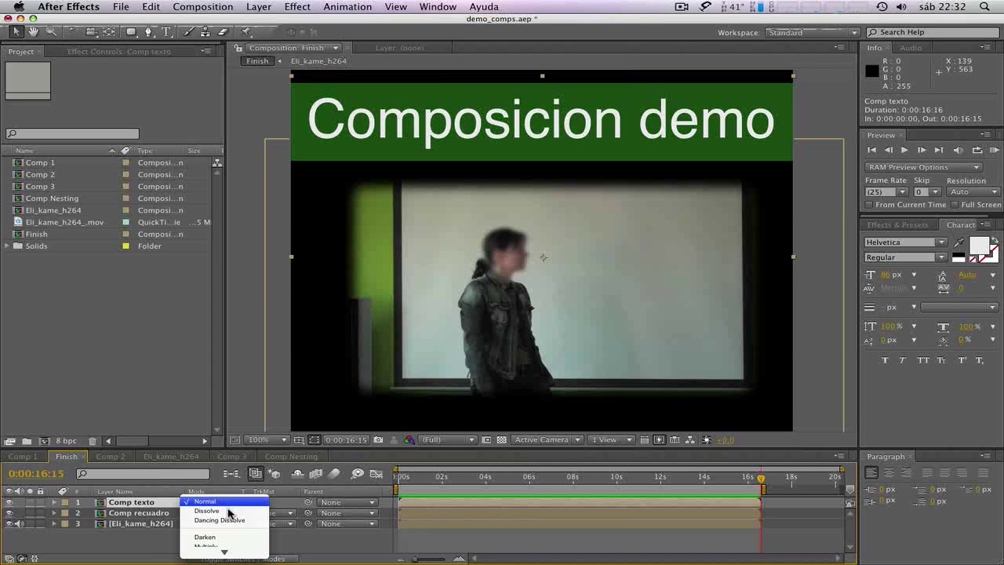
{"action": "left_click", "coordinate": [227, 510]}
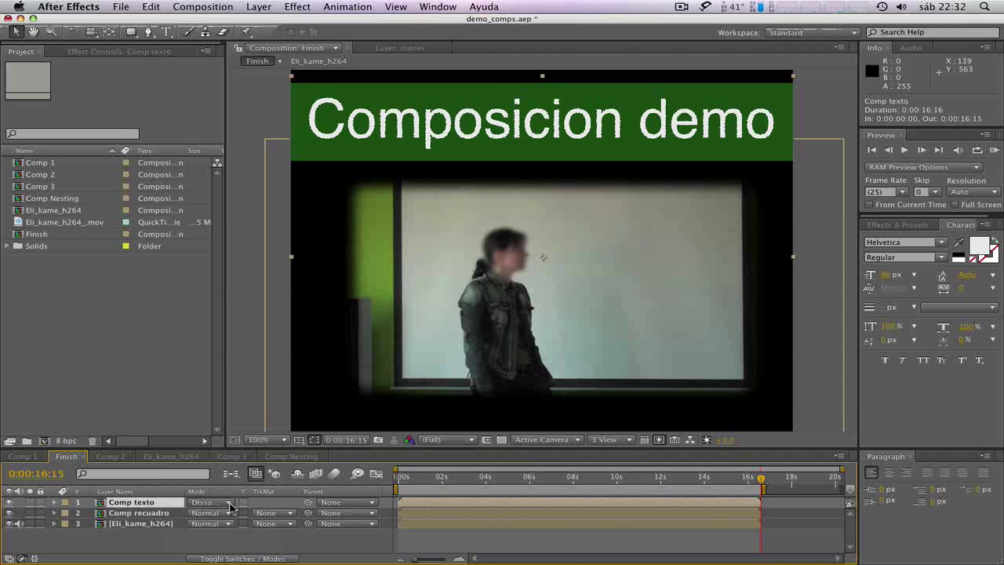
{"action": "left_click", "coordinate": [229, 503]}
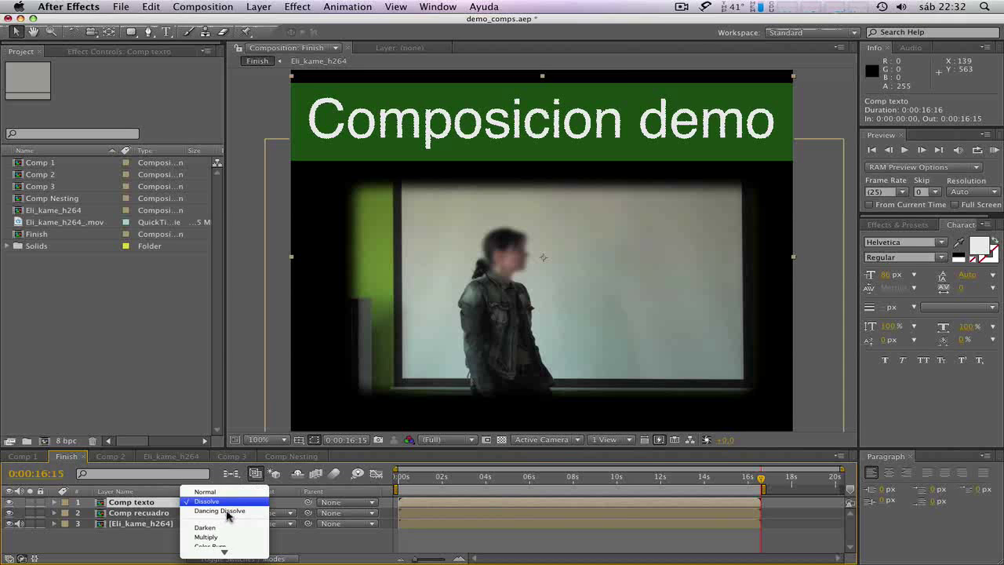
{"action": "left_click", "coordinate": [227, 513]}
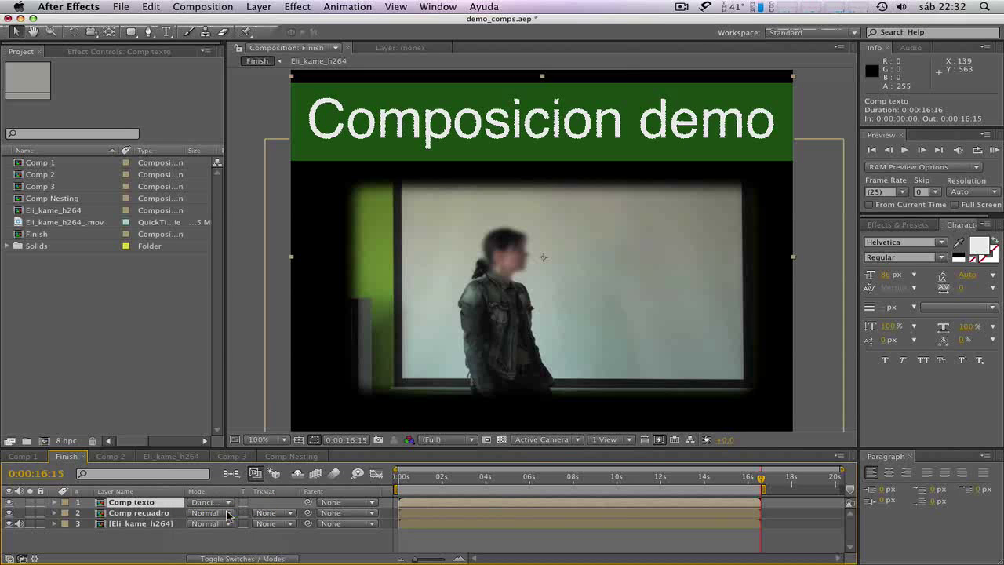
Try the Darken, Color Burn, Linear Burn and Add blending modes on the Comp texto layer.
{"action": "left_click", "coordinate": [227, 505]}
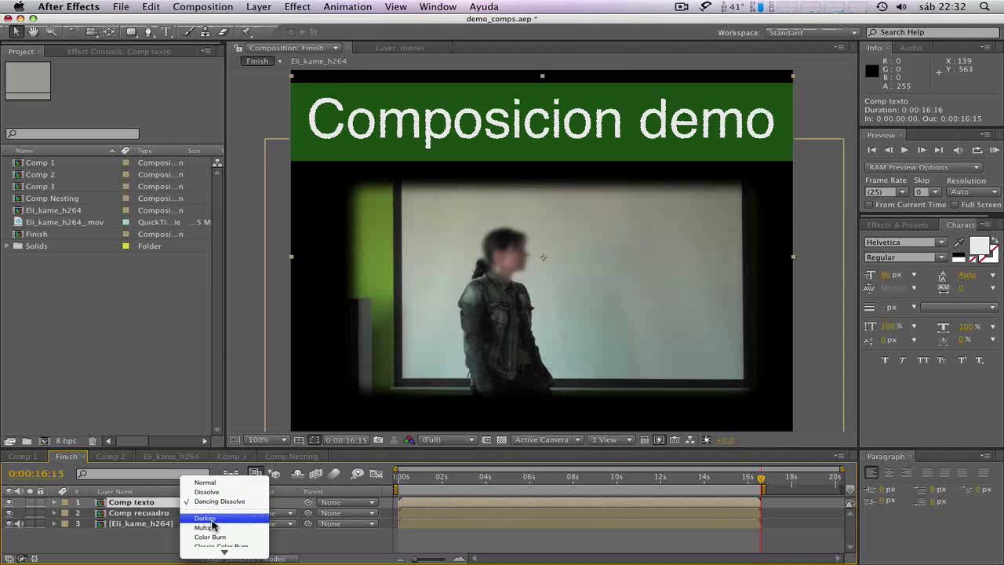
{"action": "left_click", "coordinate": [212, 523]}
{"action": "left_click", "coordinate": [227, 504]}
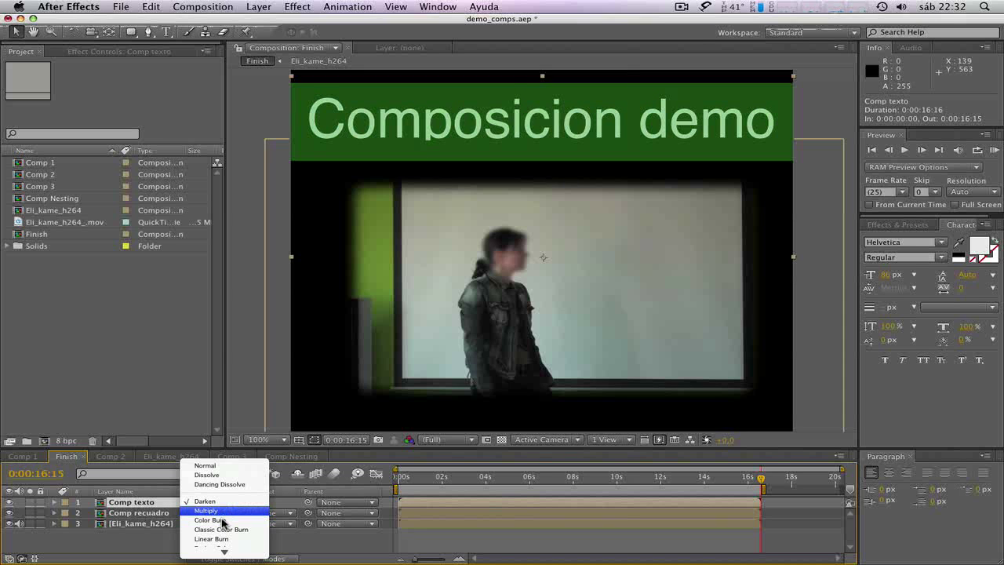
{"action": "left_click", "coordinate": [222, 520]}
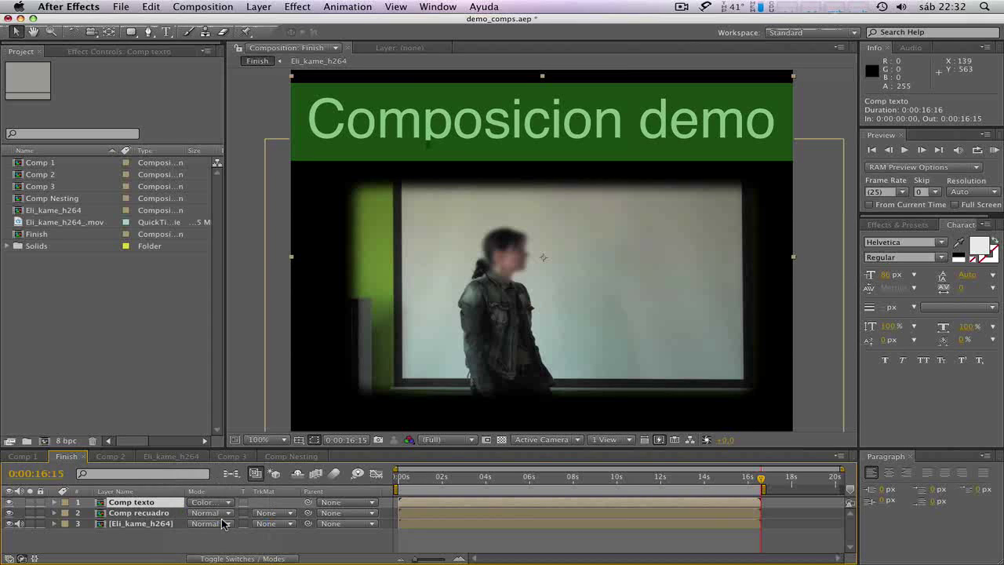
{"action": "left_click", "coordinate": [226, 506]}
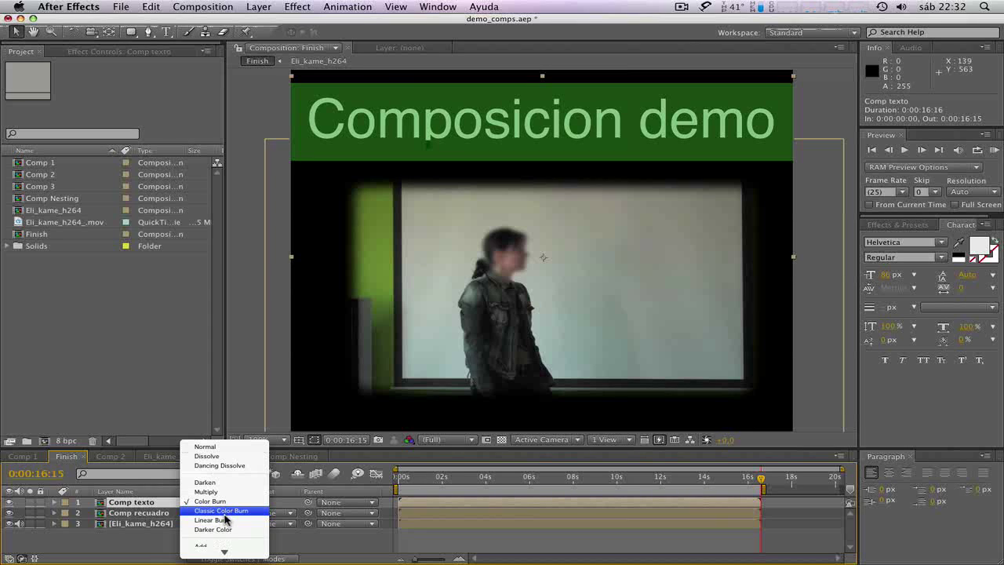
{"action": "left_click", "coordinate": [223, 520]}
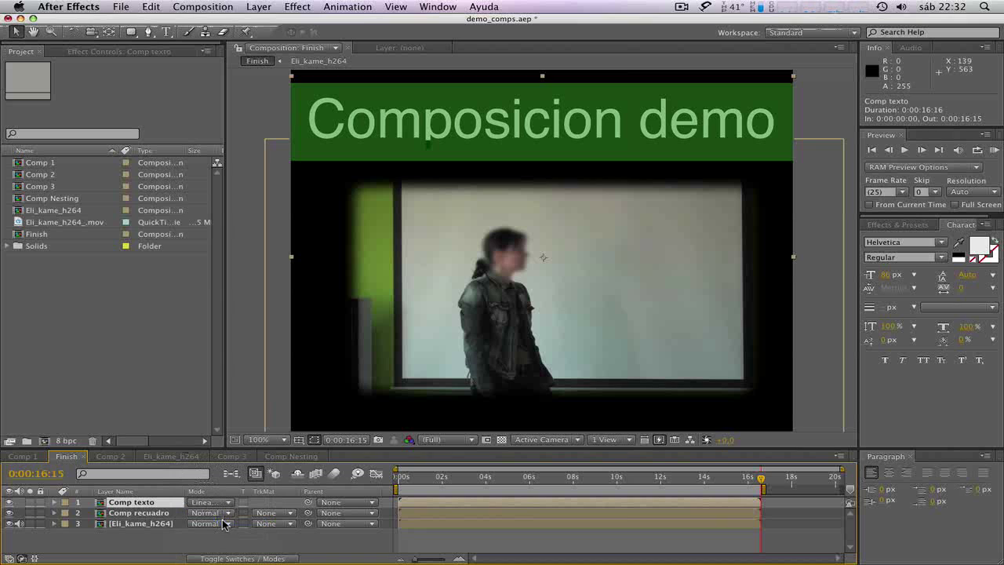
{"action": "left_click", "coordinate": [227, 508]}
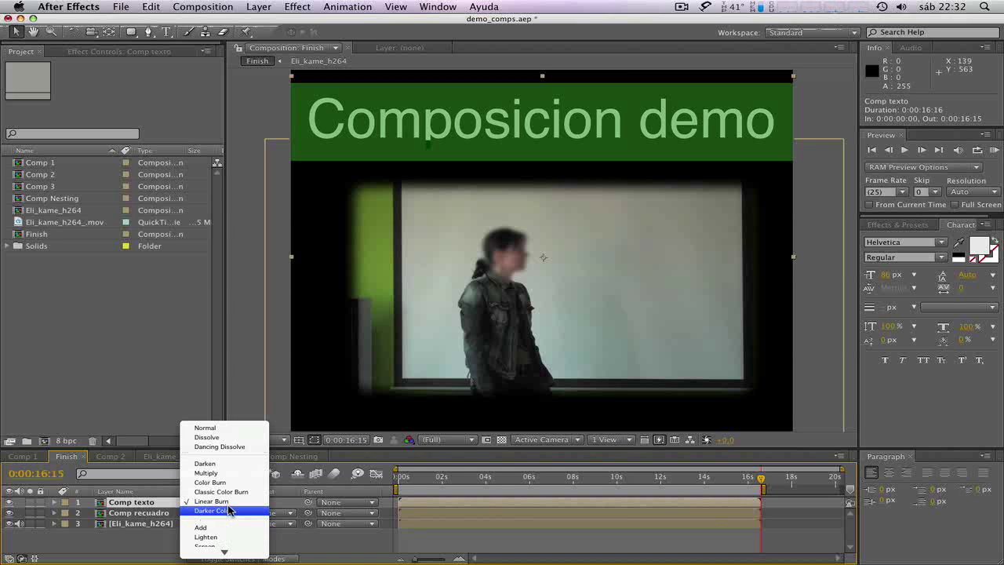
{"action": "left_click", "coordinate": [218, 529]}
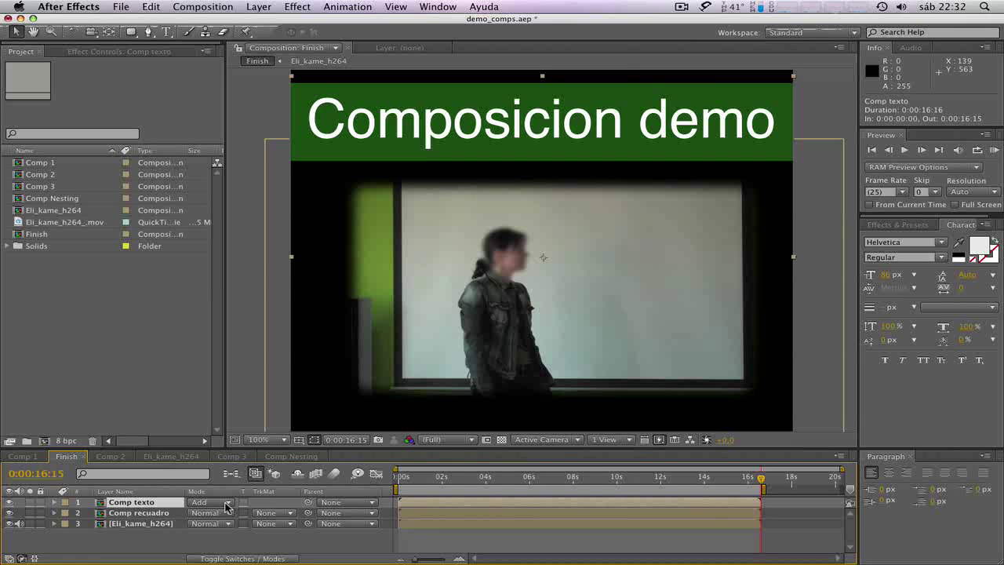
Cycle Comp texto backwards through the blending modes from Add until it is set to Stencil Luma.
{"action": "key", "text": "shift+minus"}
{"action": "key", "text": "shift+minus"}
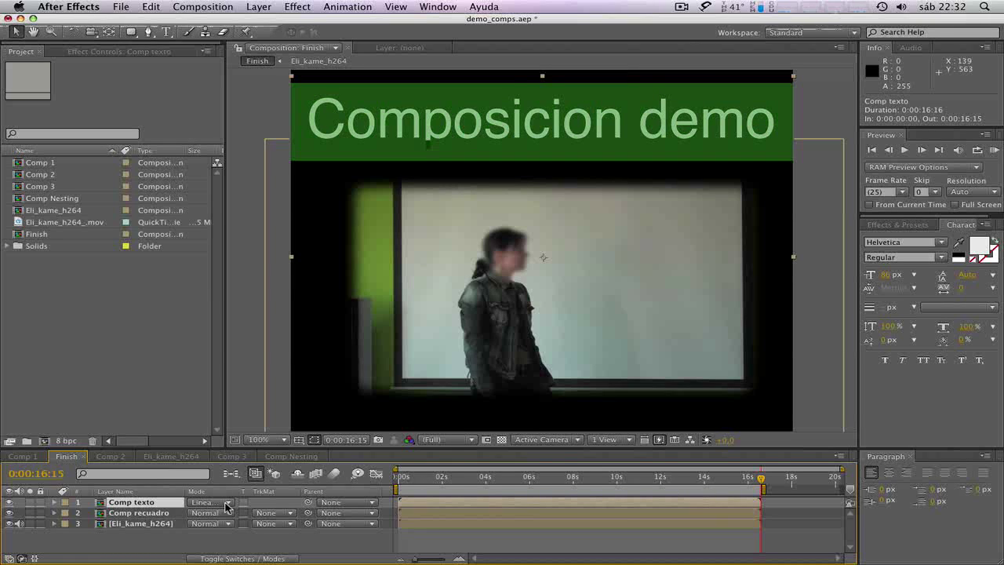
{"action": "key", "text": "shift+minus"}
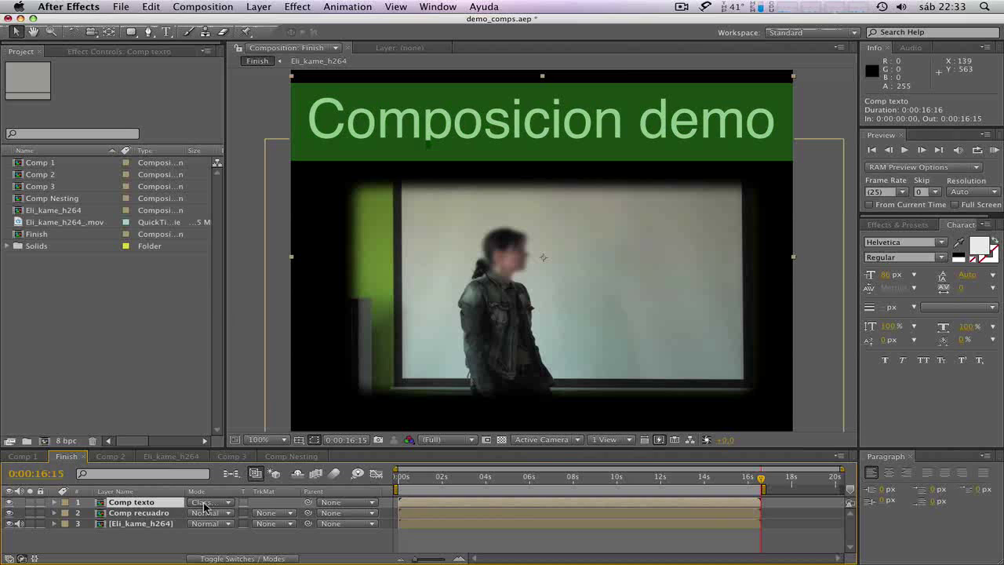
{"action": "key", "text": "shift+minus"}
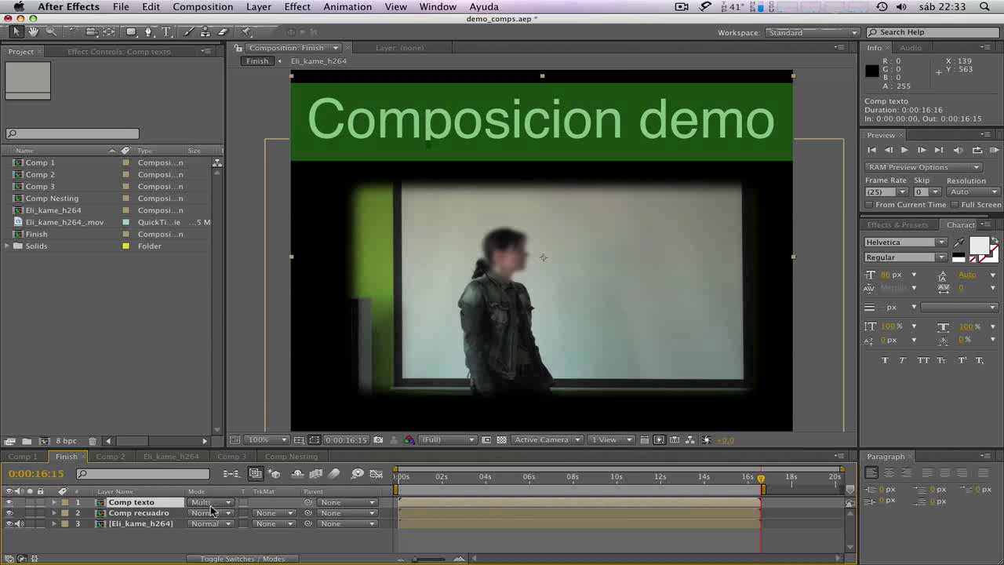
{"action": "key", "text": "shift+minus"}
{"action": "key", "text": "shift+minus"}
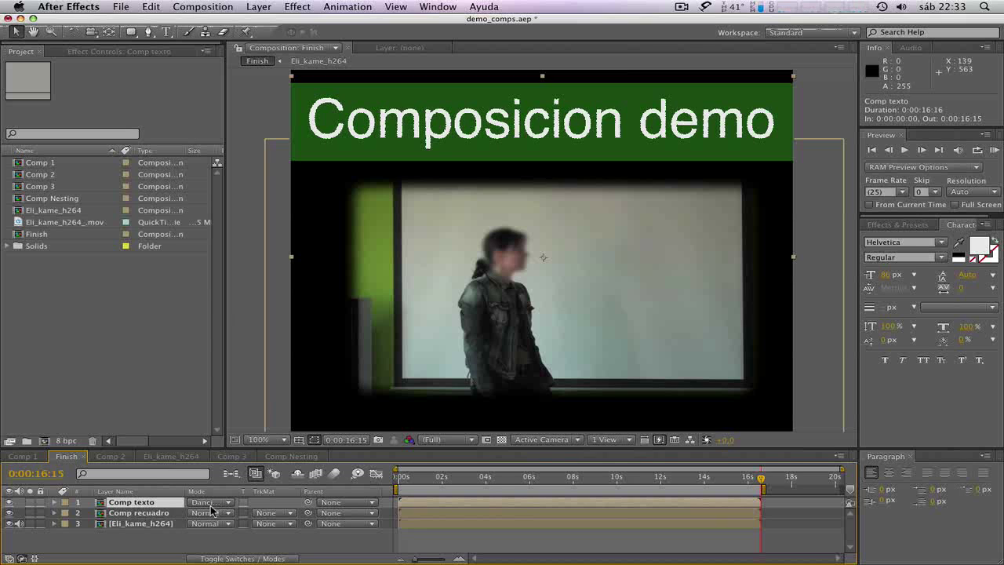
{"action": "key", "text": "shift+minus"}
{"action": "key", "text": "shift+minus"}
{"action": "key", "text": "shift+minus"}
{"action": "key", "text": "shift+minus"}
{"action": "key", "text": "shift+minus"}
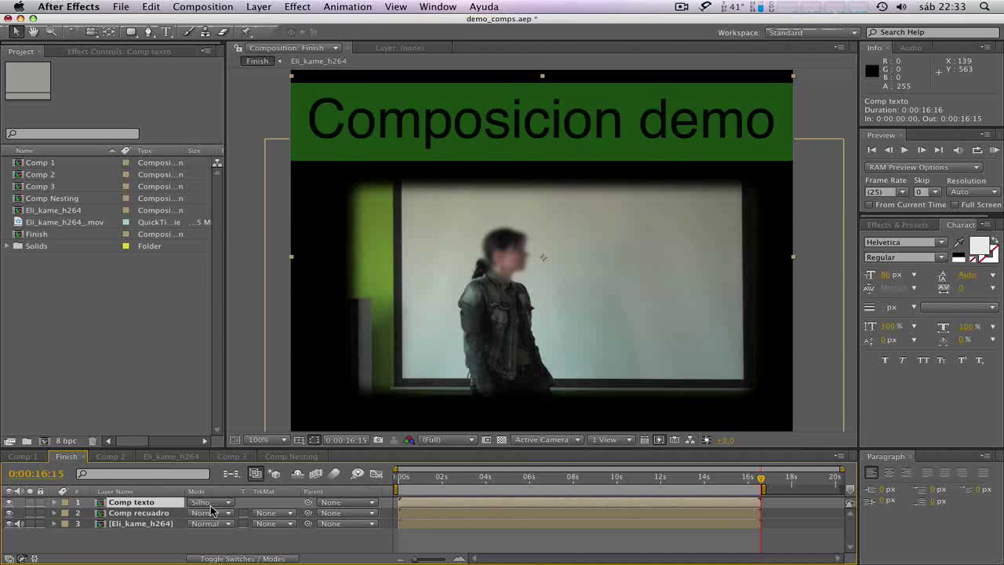
{"action": "key", "text": "shift+minus"}
{"action": "key", "text": "shift+minus"}
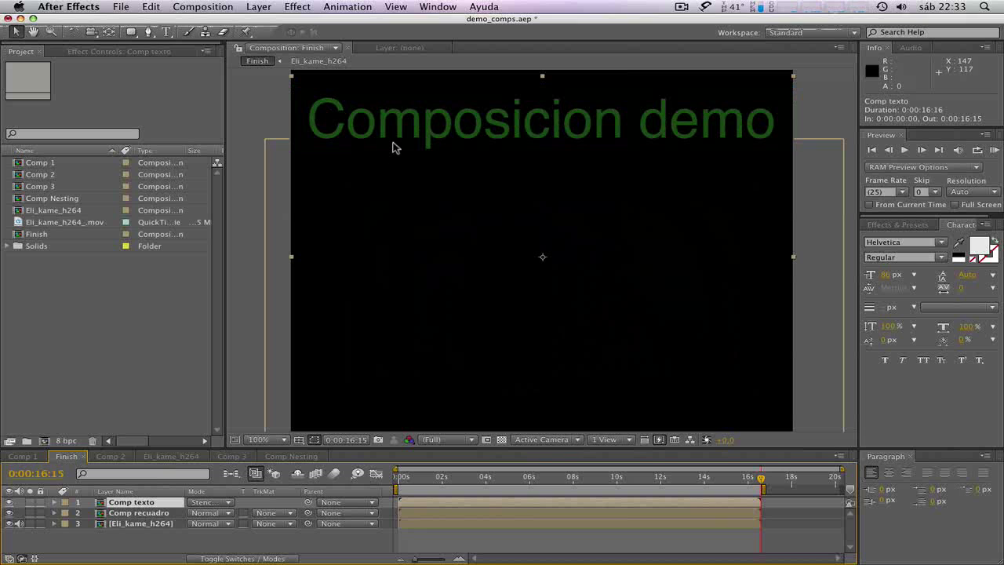
Enlarge the Comp texto layer and place its title over the video picture, at about position 585, 630.
{"action": "left_click_drag", "start_coordinate": [400, 138], "coordinate": [470, 283]}
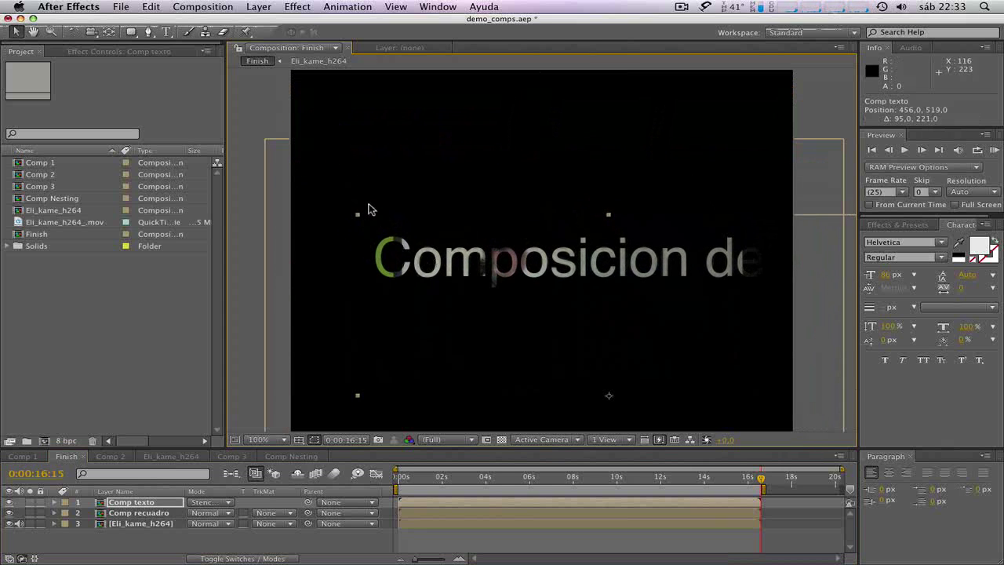
{"action": "left_click_drag", "start_coordinate": [357, 218], "coordinate": [249, 98]}
{"action": "left_click_drag", "start_coordinate": [447, 202], "coordinate": [536, 261]}
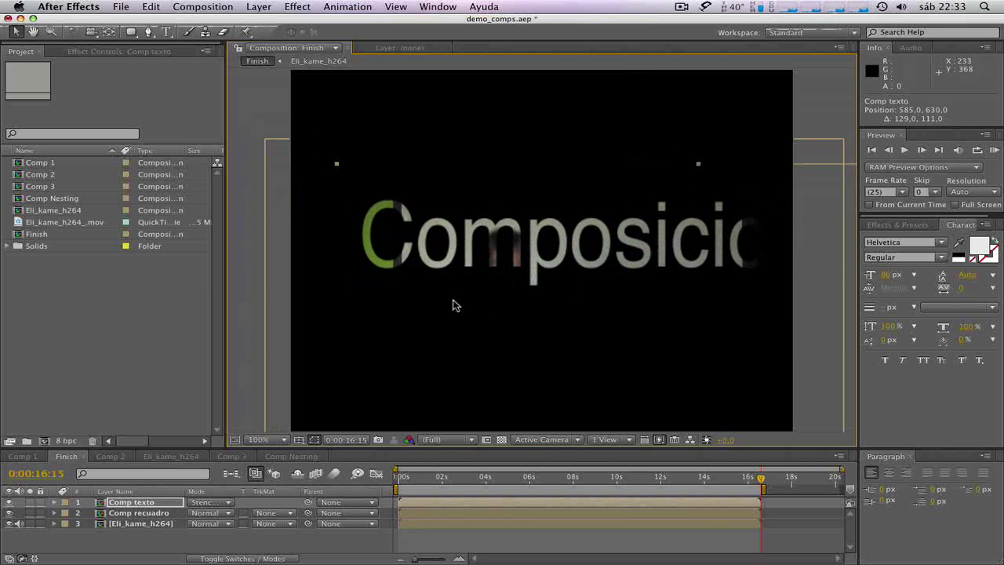
RAM preview the Finish composition to examine the video through the title letters, stopping the rendering early.
{"action": "key", "text": "KP_0"}
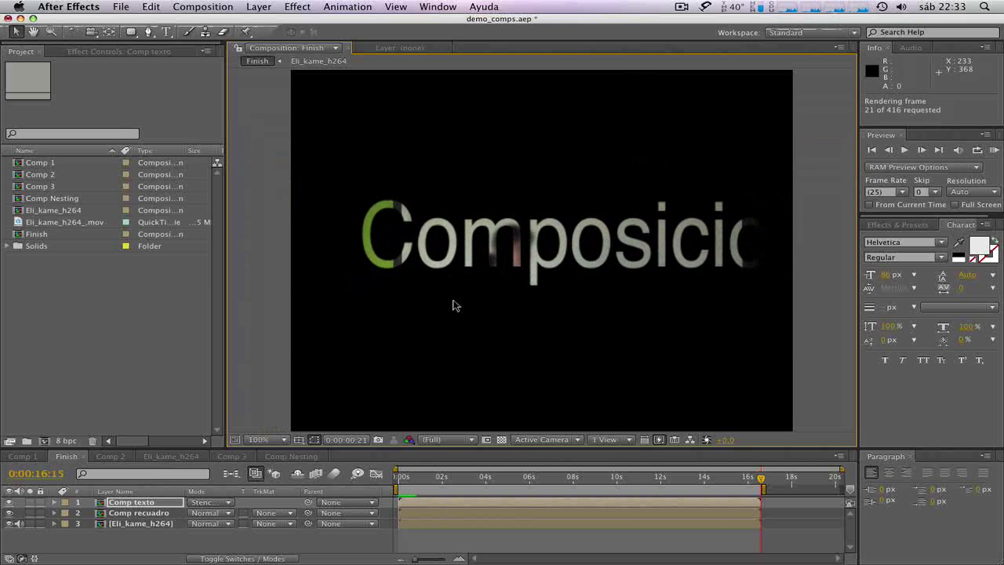
{"action": "key", "text": "space"}
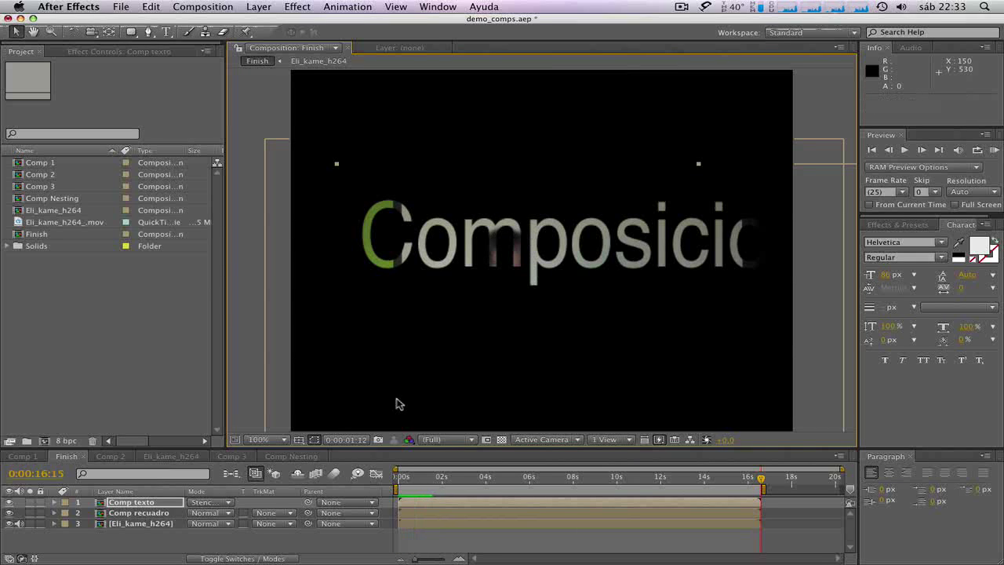
{"action": "left_click", "coordinate": [108, 307]}
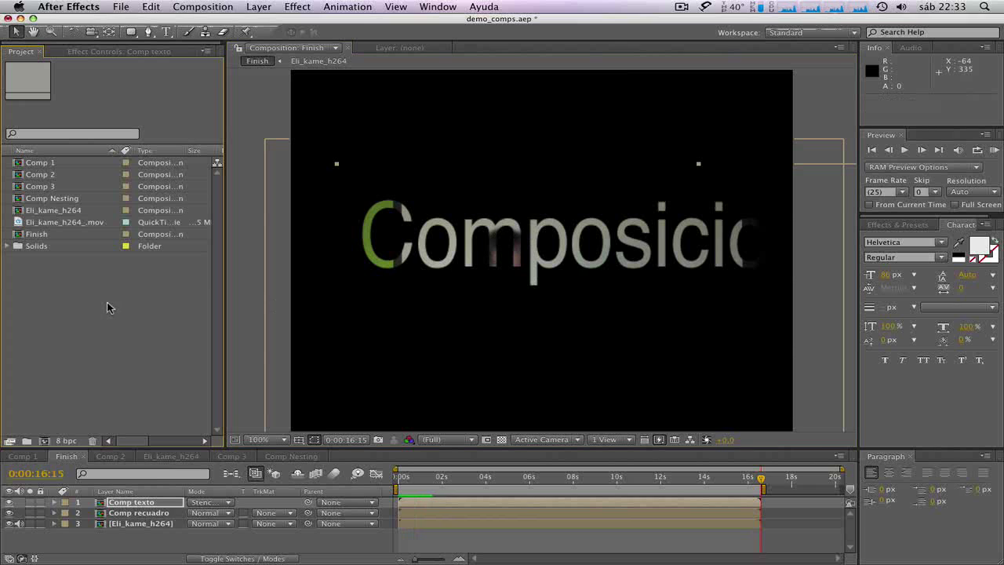
Set the blending mode of the Comp recuadro layer to Dissolve.
{"action": "left_click", "coordinate": [231, 541]}
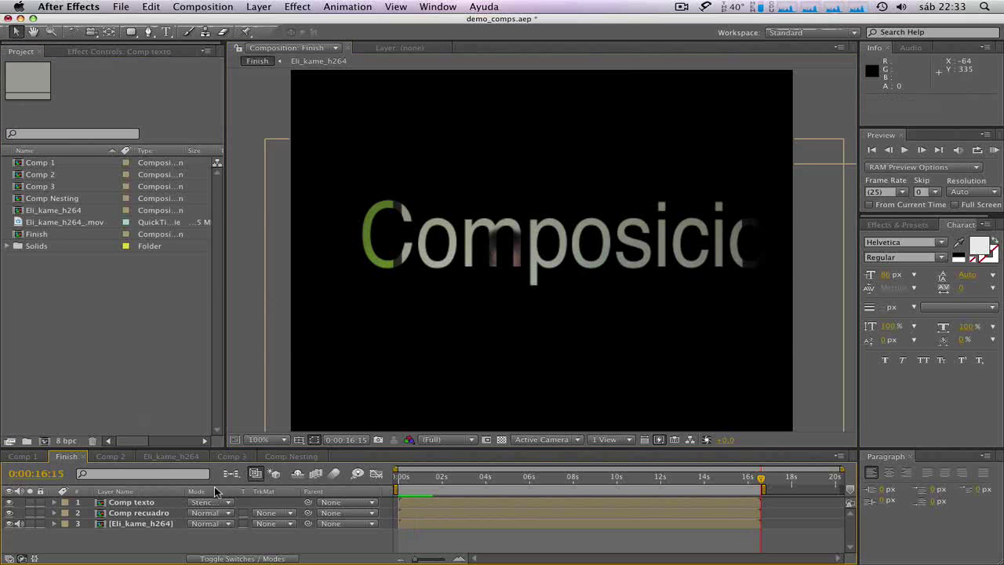
{"action": "left_click", "coordinate": [229, 514]}
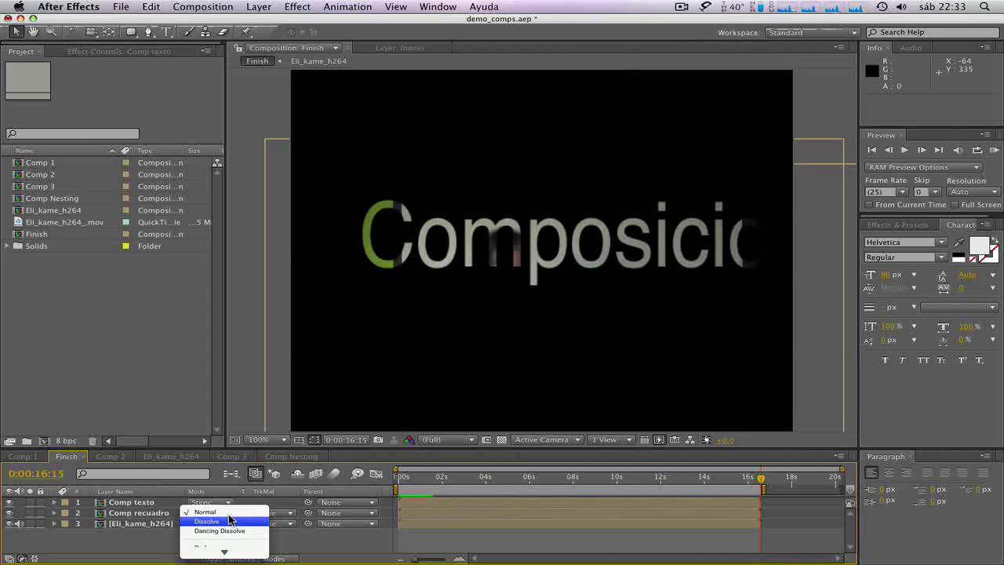
{"action": "left_click", "coordinate": [229, 519]}
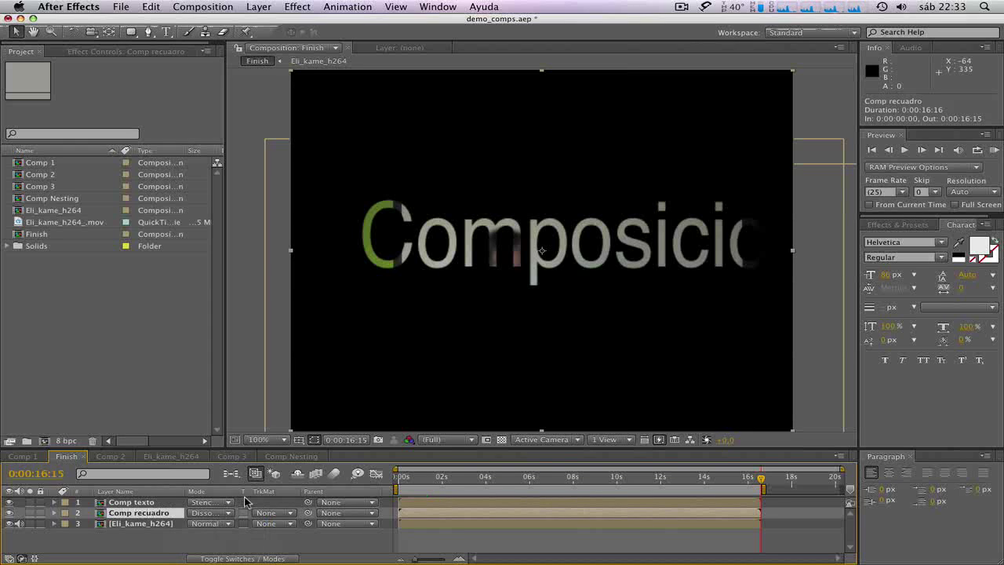
Set Comp texto's blending mode to Normal and move its title up onto the green band, at about position 512, 444.
{"action": "left_click", "coordinate": [226, 502]}
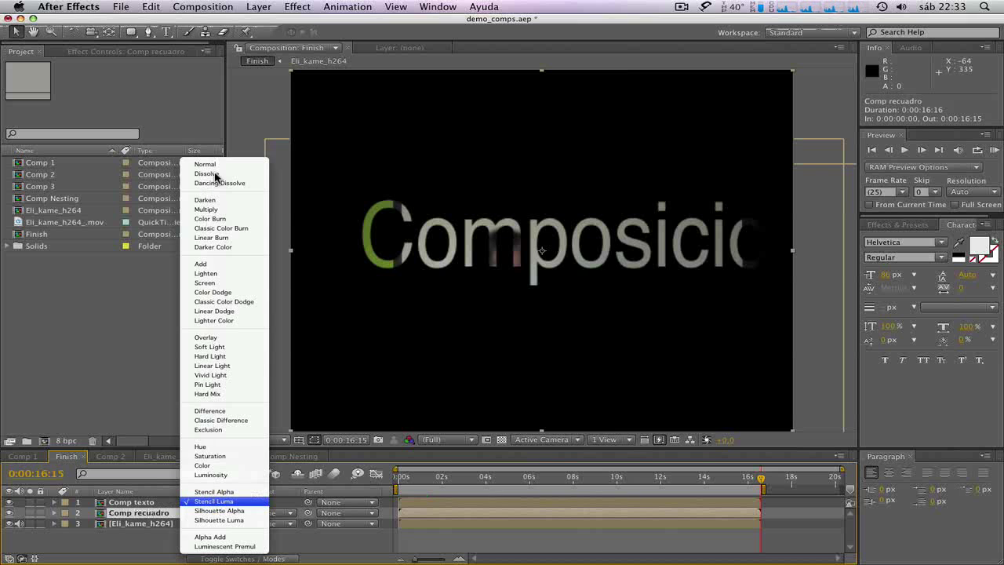
{"action": "left_click", "coordinate": [224, 164]}
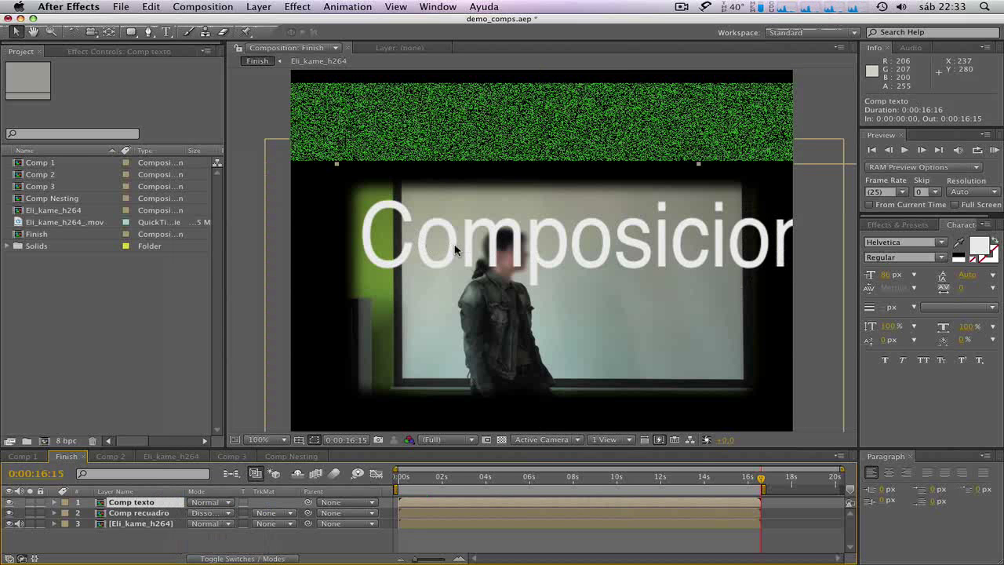
{"action": "left_click_drag", "start_coordinate": [455, 250], "coordinate": [407, 136]}
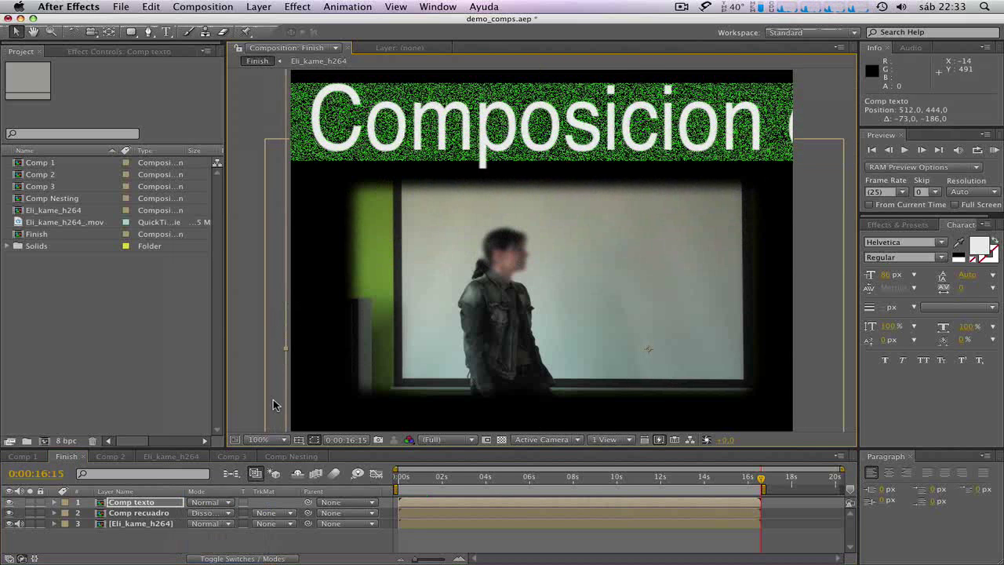
Set the Comp recuadro layer's blending mode to Normal and deselect all layers.
{"action": "left_click", "coordinate": [138, 514]}
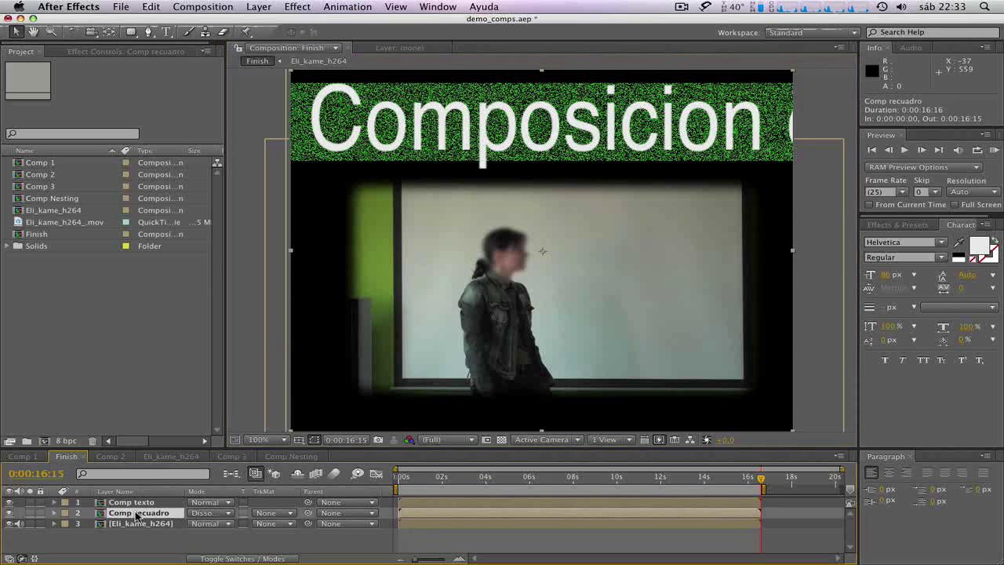
{"action": "left_click", "coordinate": [225, 514]}
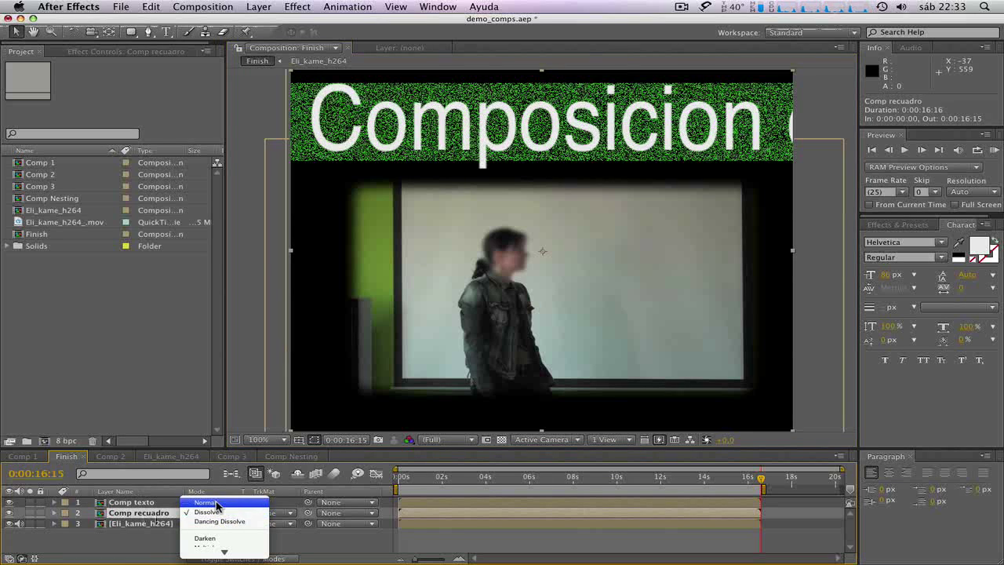
{"action": "left_click", "coordinate": [218, 502]}
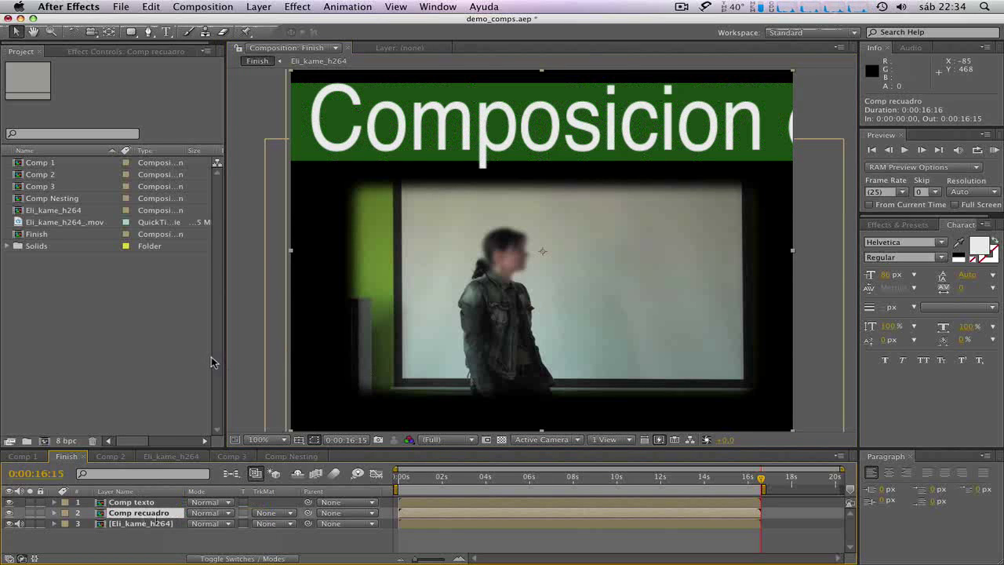
{"action": "left_click", "coordinate": [233, 362]}
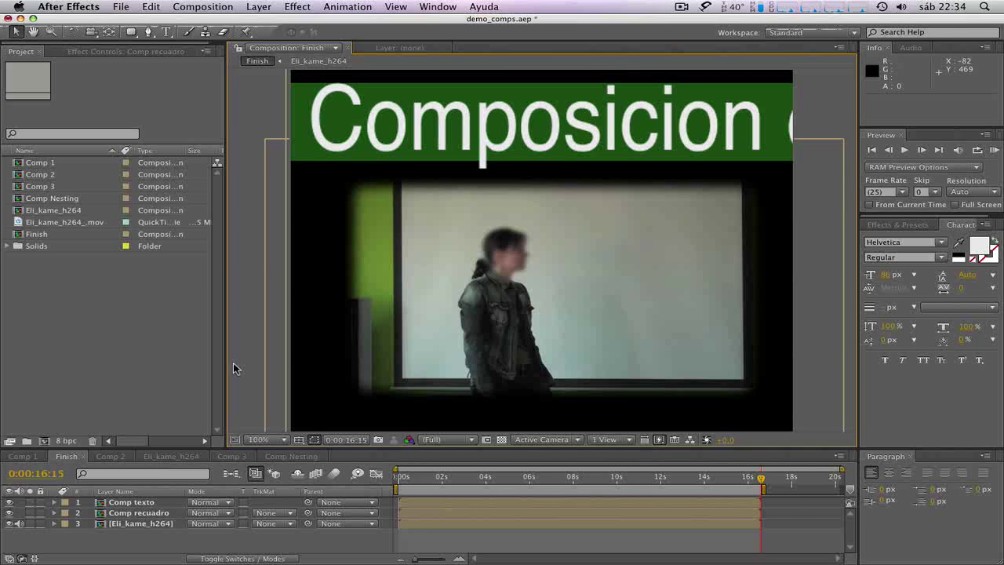